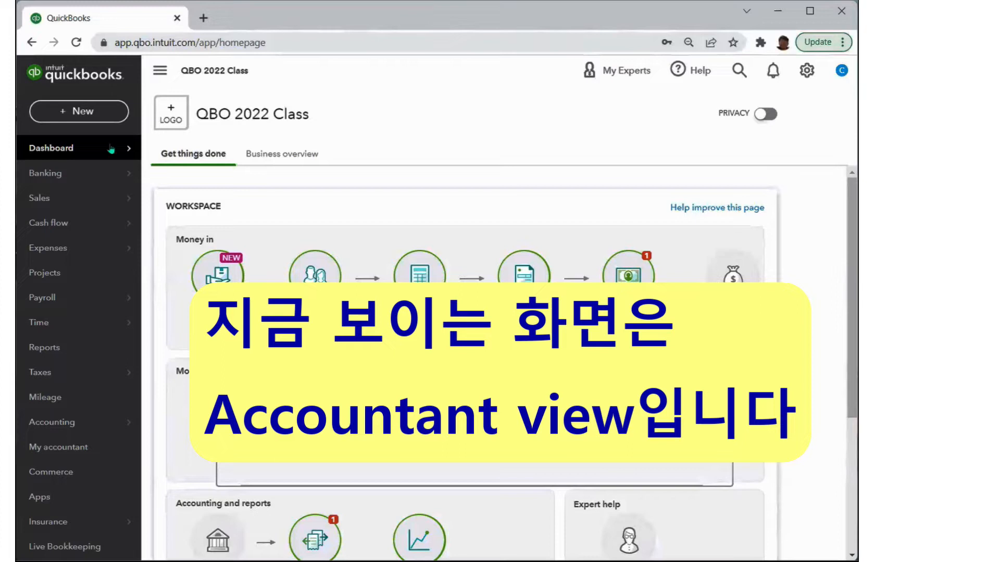
- Switch QuickBooks to Business view from the company settings menu
mouse_move(104, 197)
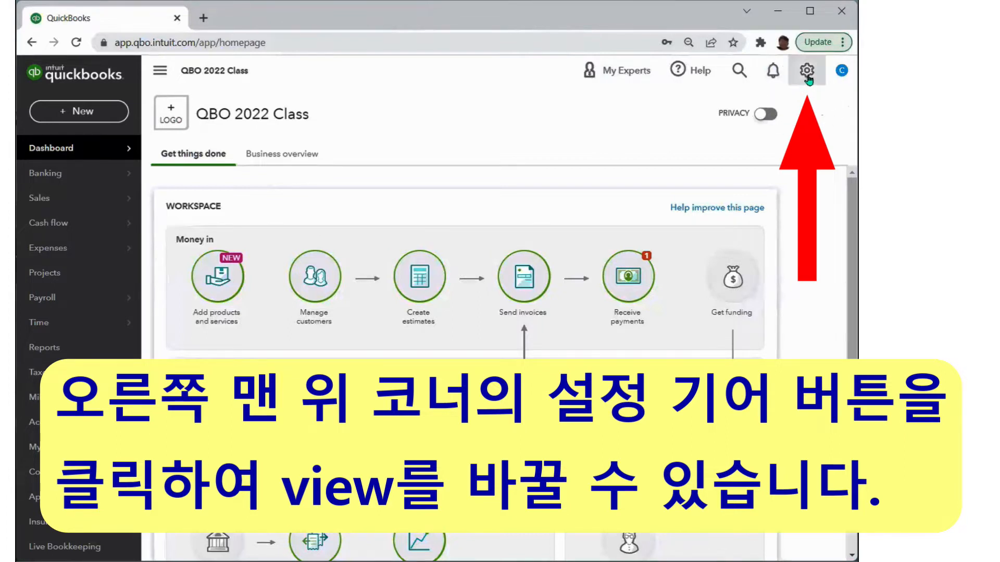
click(807, 76)
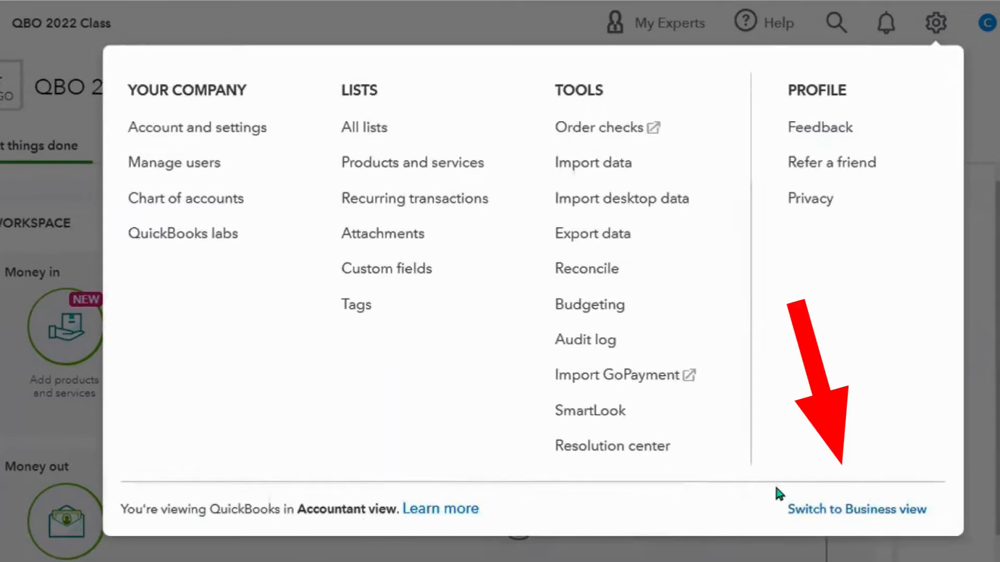
click(874, 528)
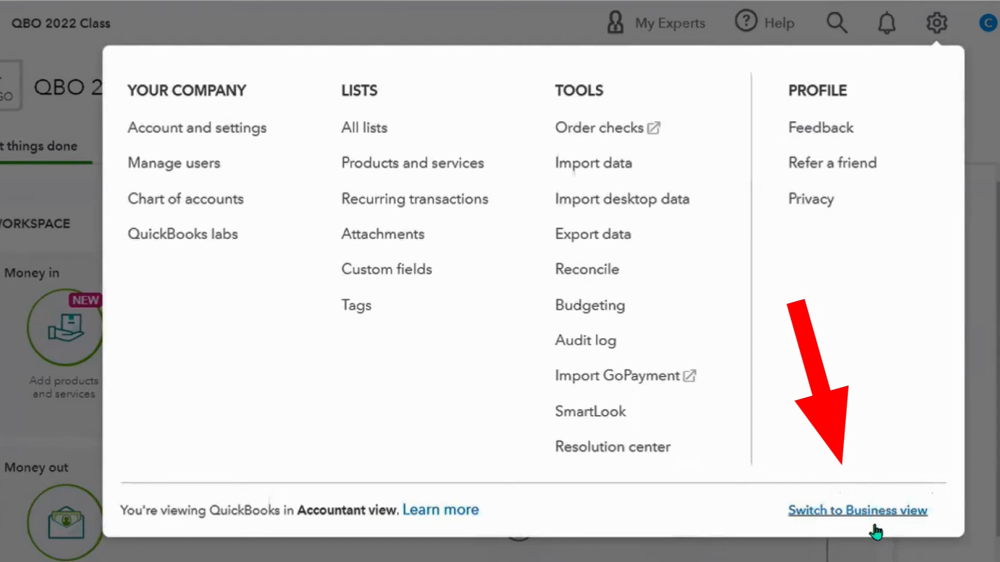
click(874, 528)
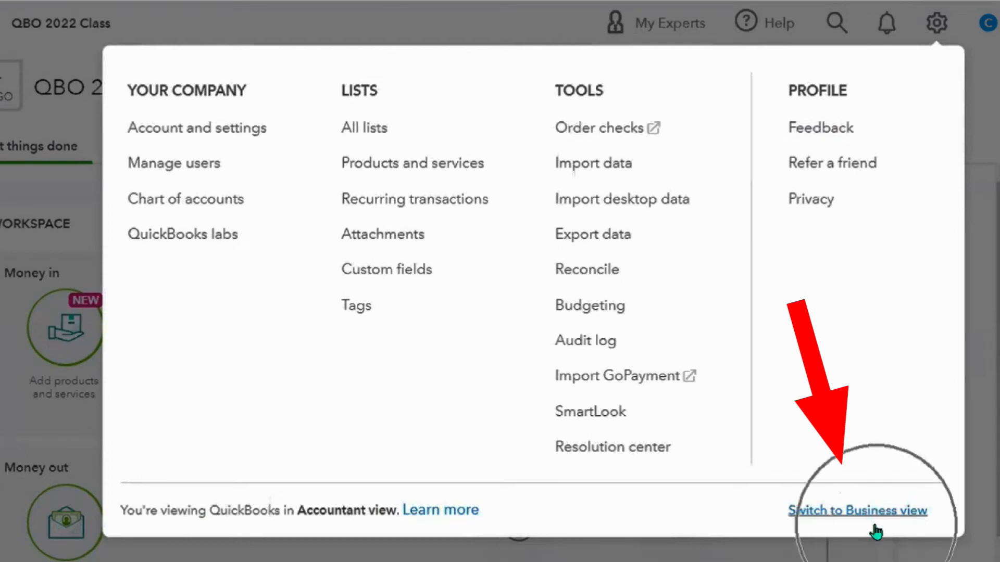
click(876, 531)
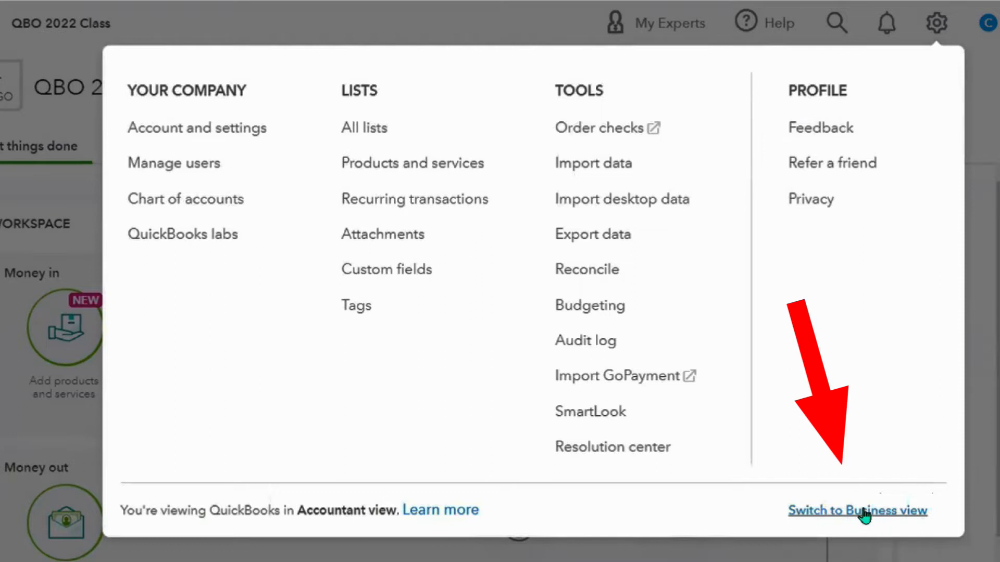
click(862, 512)
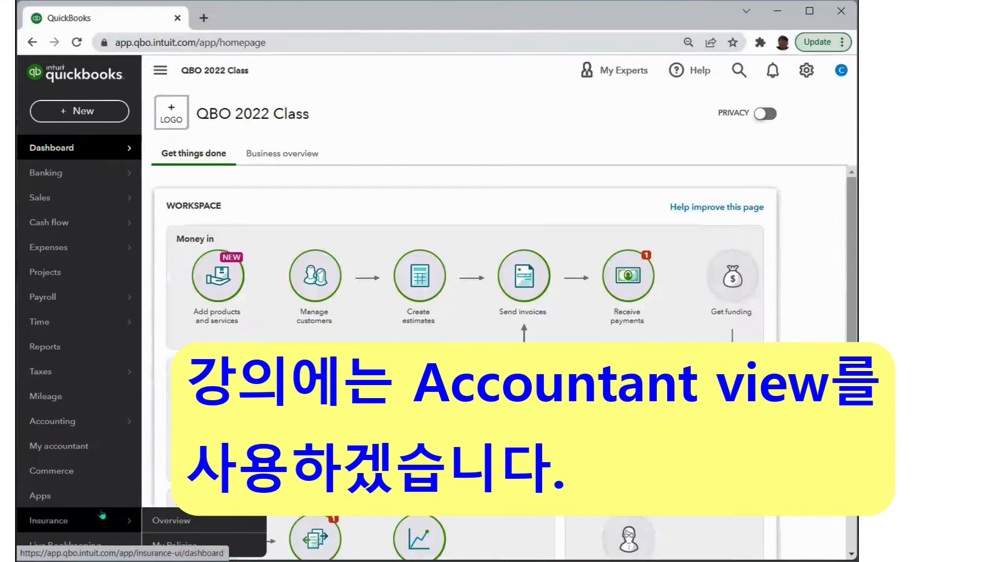
- Open the Account and Settings page from the gear menu
mouse_move(114, 166)
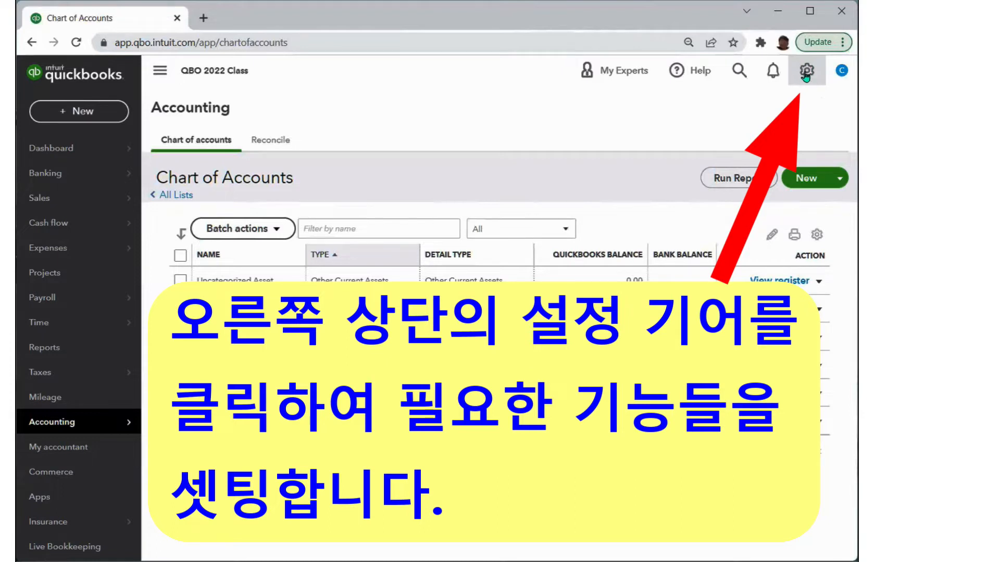
click(806, 73)
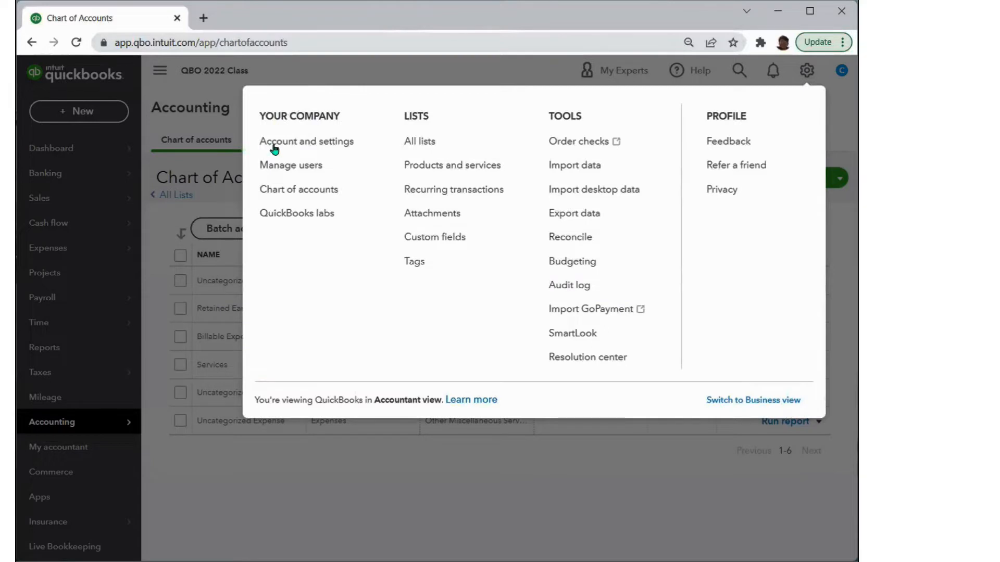
click(316, 147)
click(317, 148)
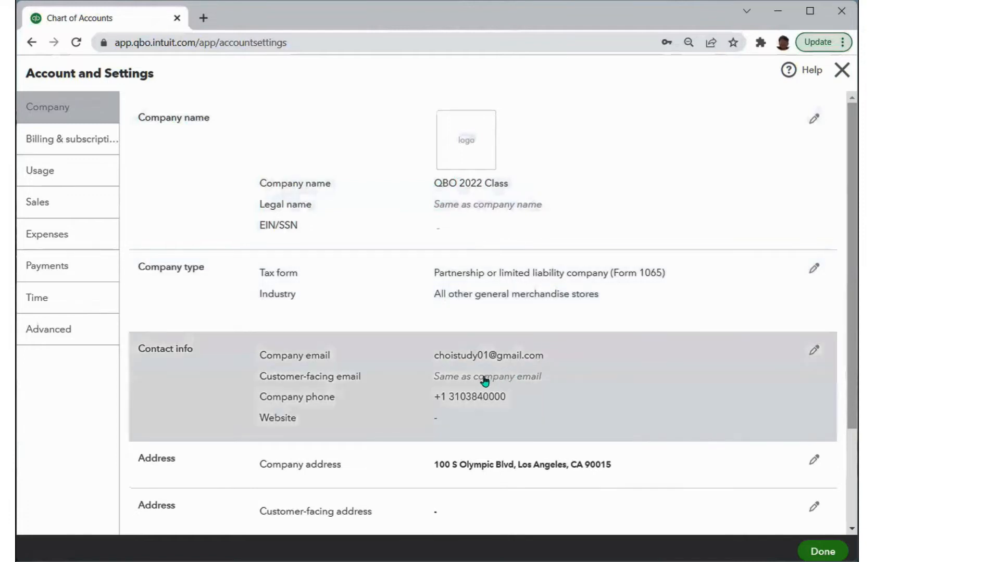
- Look over the Company settings, then switch to the Sales settings
scroll(533, 424, down, 1)
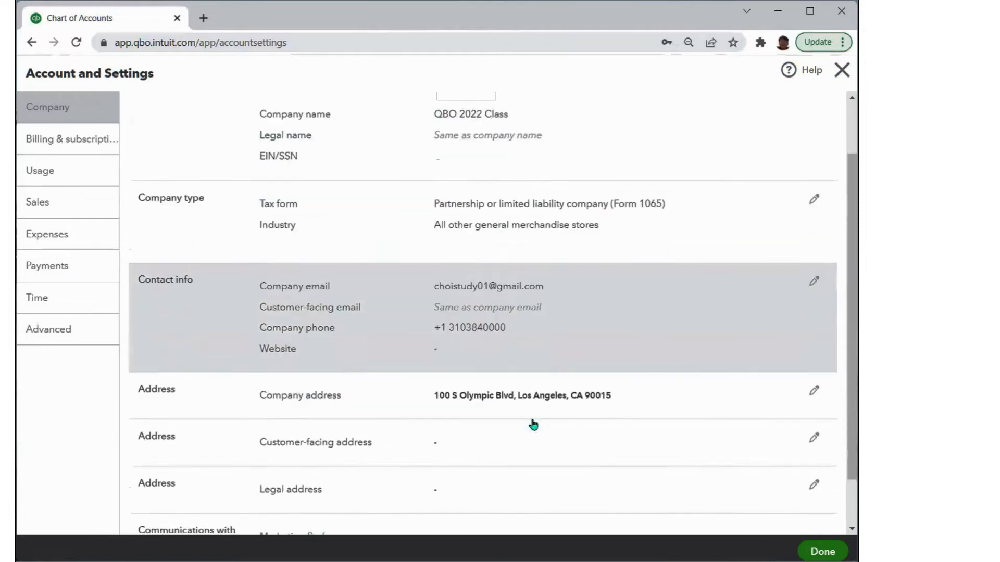
scroll(533, 424, down, 1)
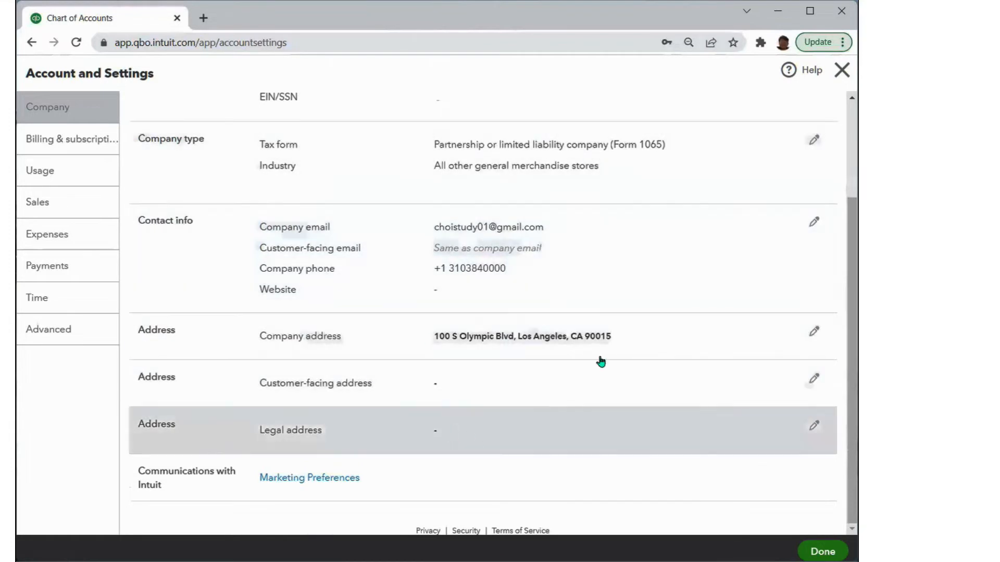
click(56, 206)
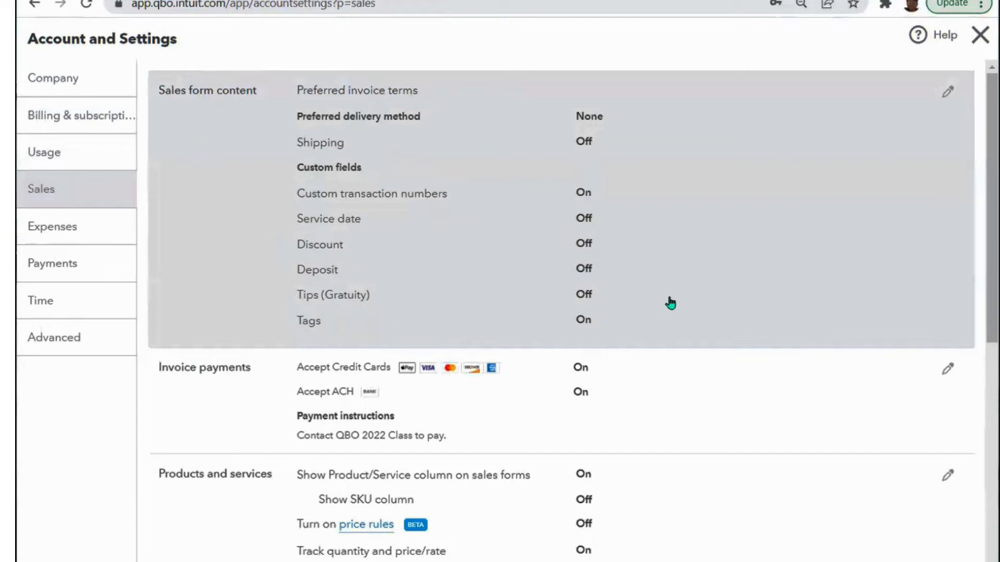
scroll(671, 303, down, 3)
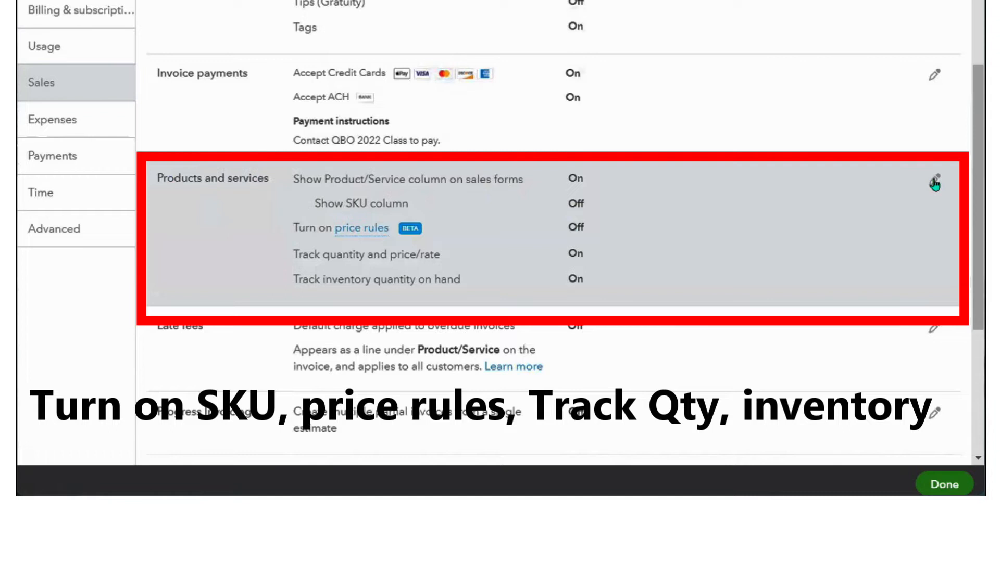
- Turn on Show SKU column and price rules under Products and services and save
key(ctrl)
key(ctrl)
key(ctrl)
click(935, 182)
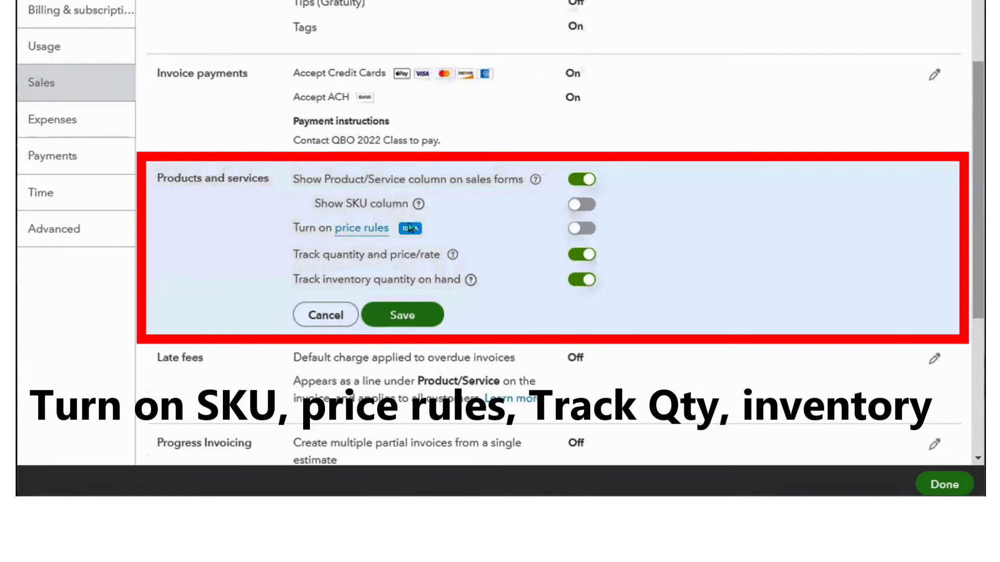
click(593, 208)
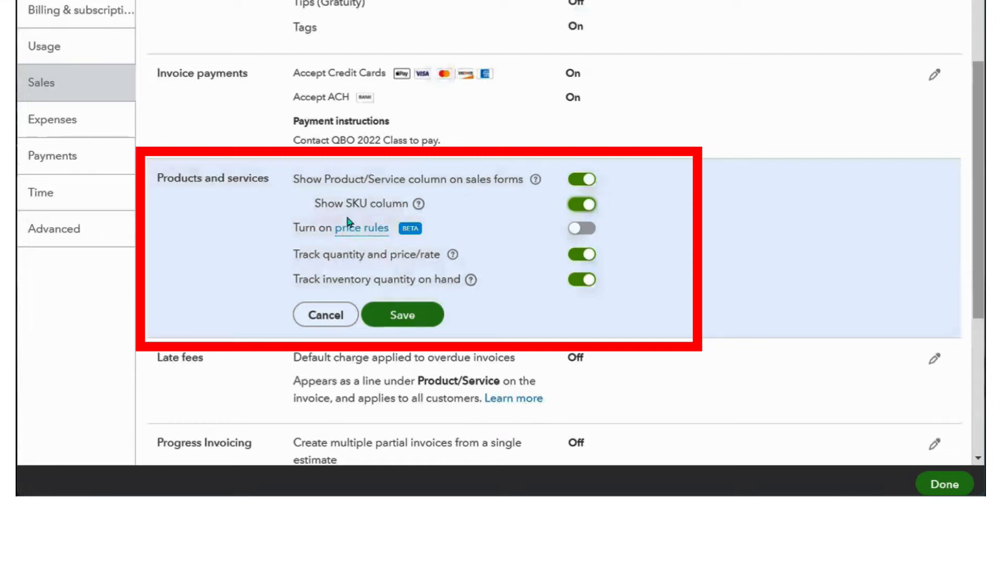
click(588, 232)
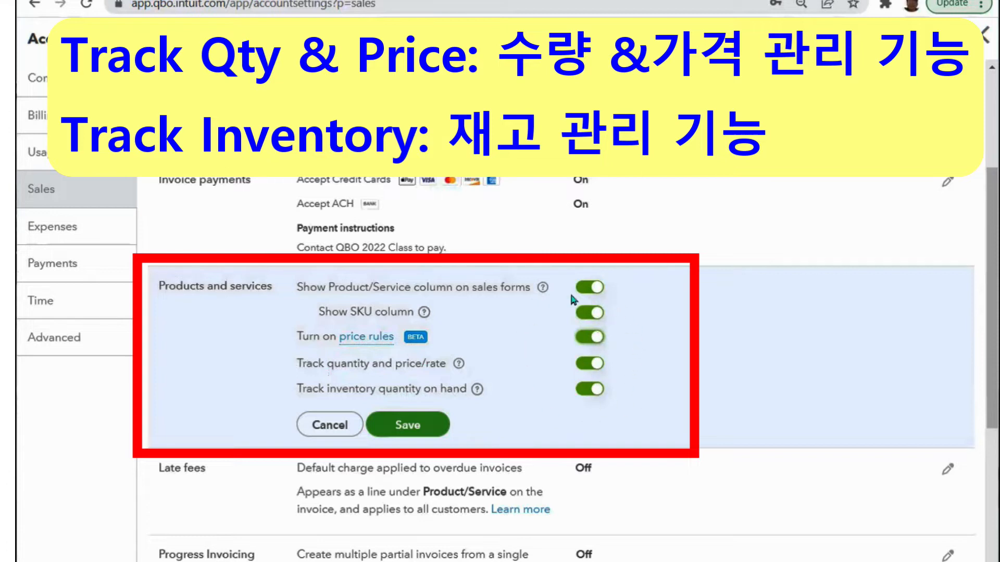
click(409, 433)
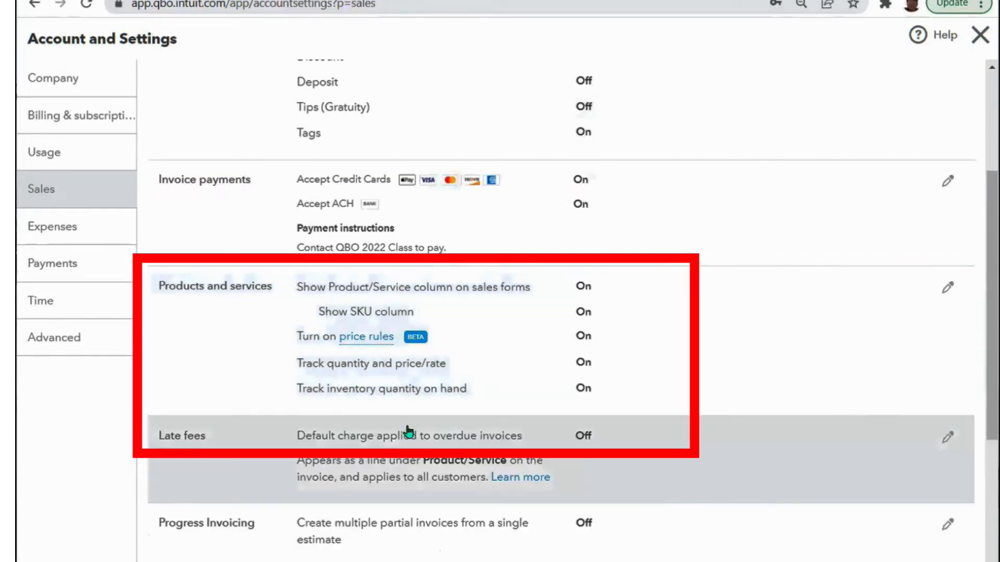
scroll(742, 292, down, 3)
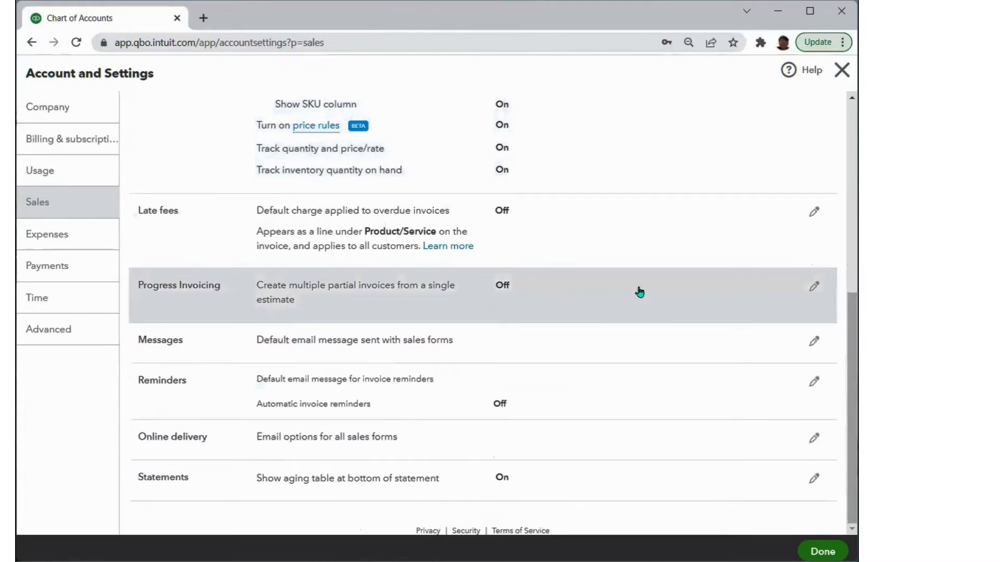
scroll(635, 279, up, 6)
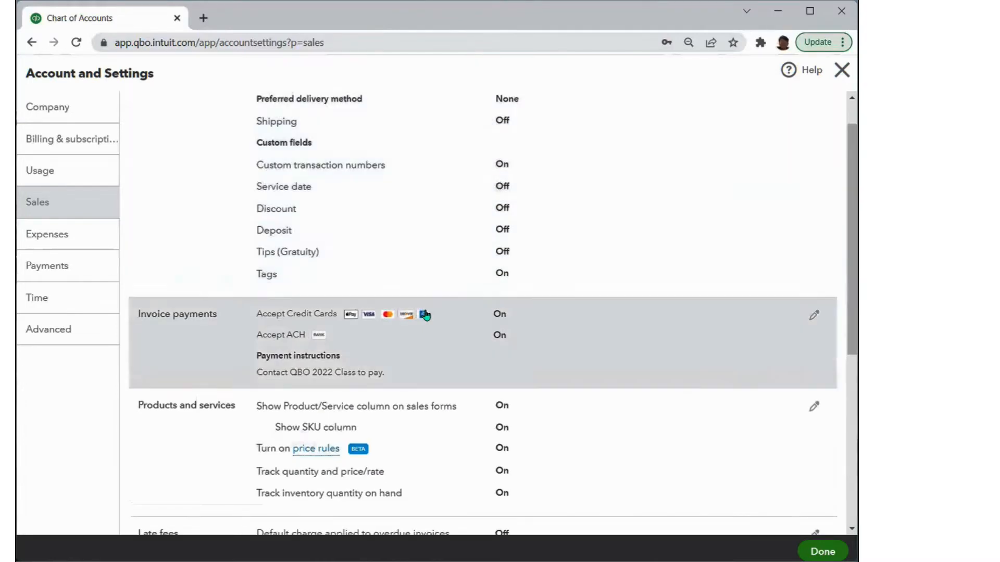
scroll(426, 315, down, 3)
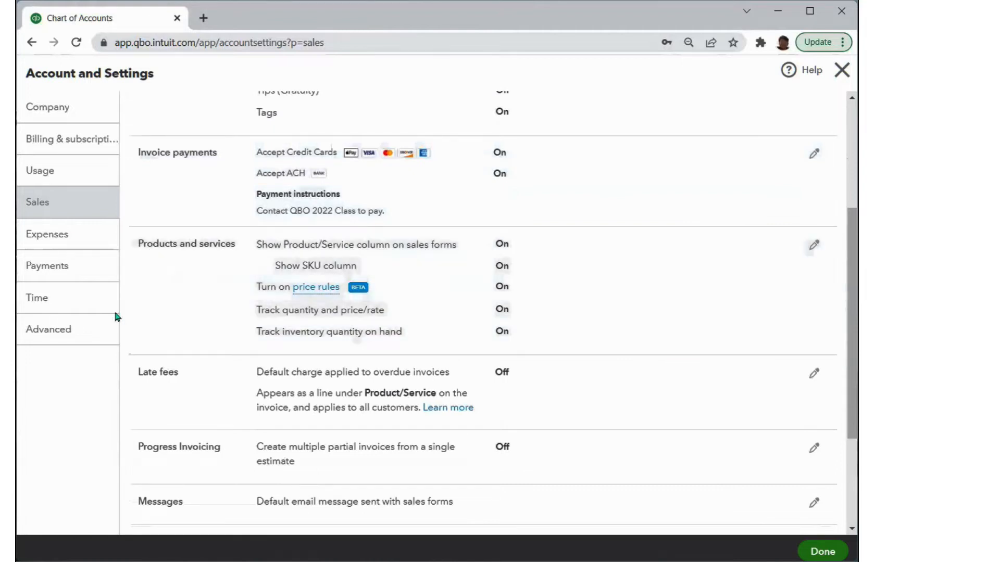
- Keep Use purchase orders on in the Expenses settings and save it
click(55, 240)
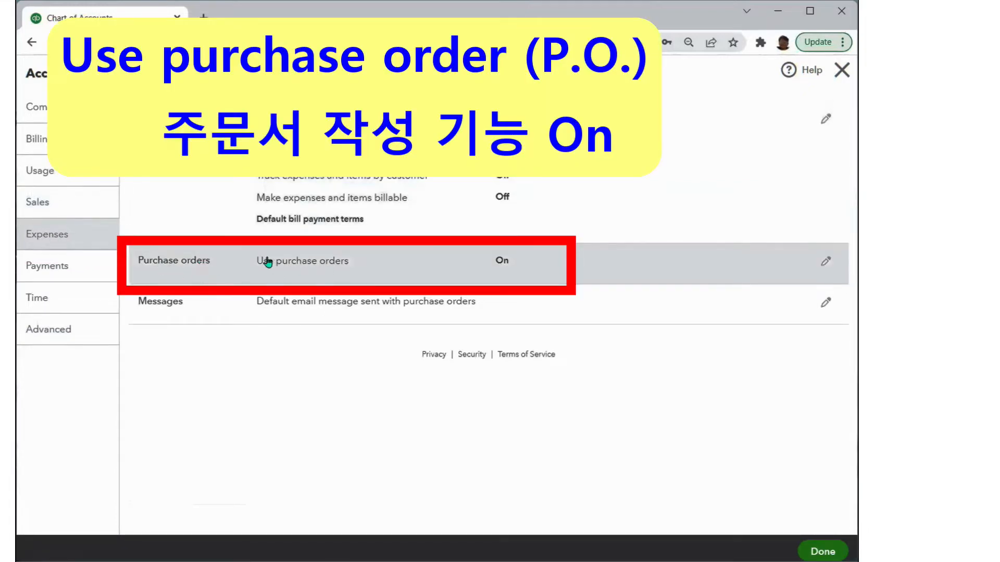
click(499, 268)
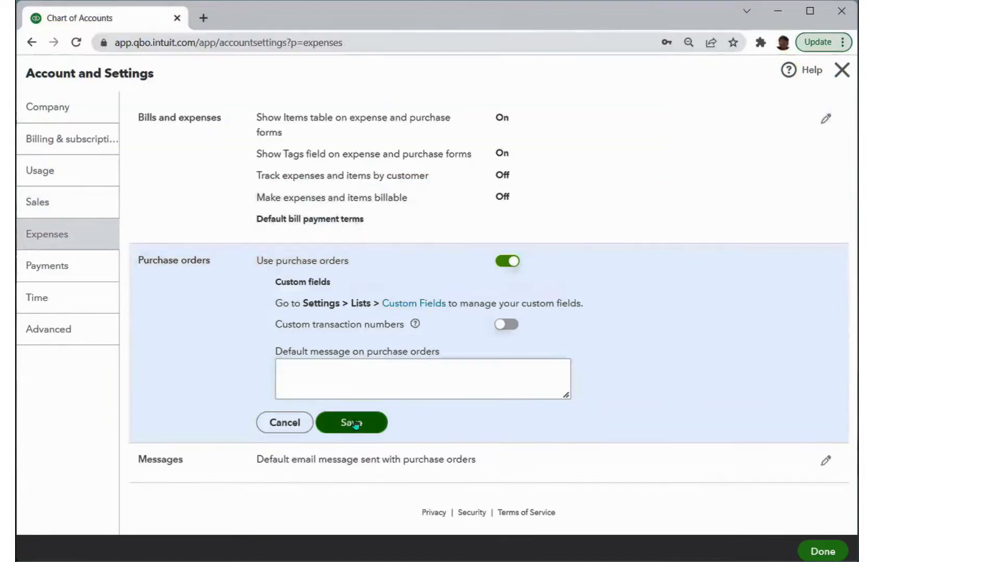
click(350, 422)
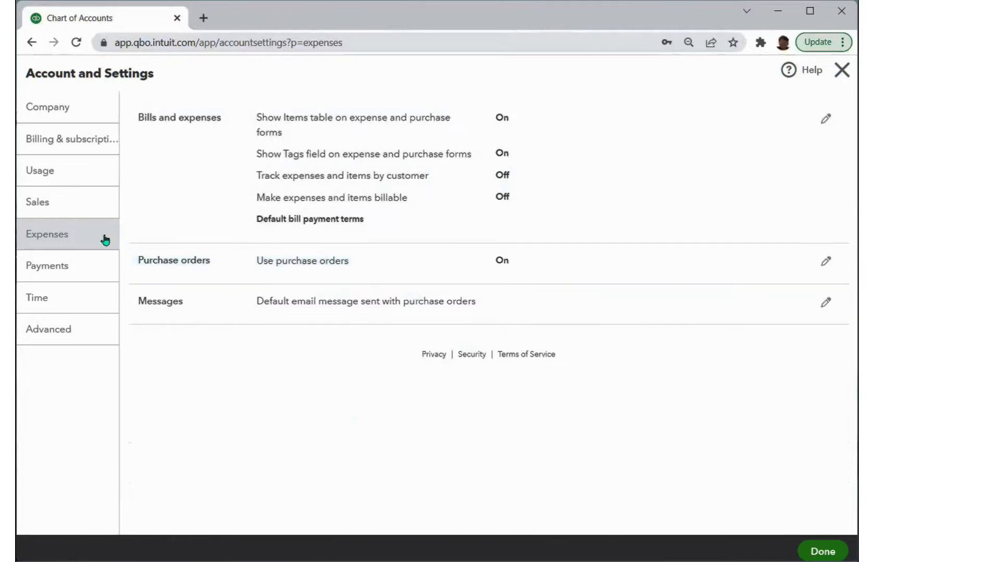
click(76, 329)
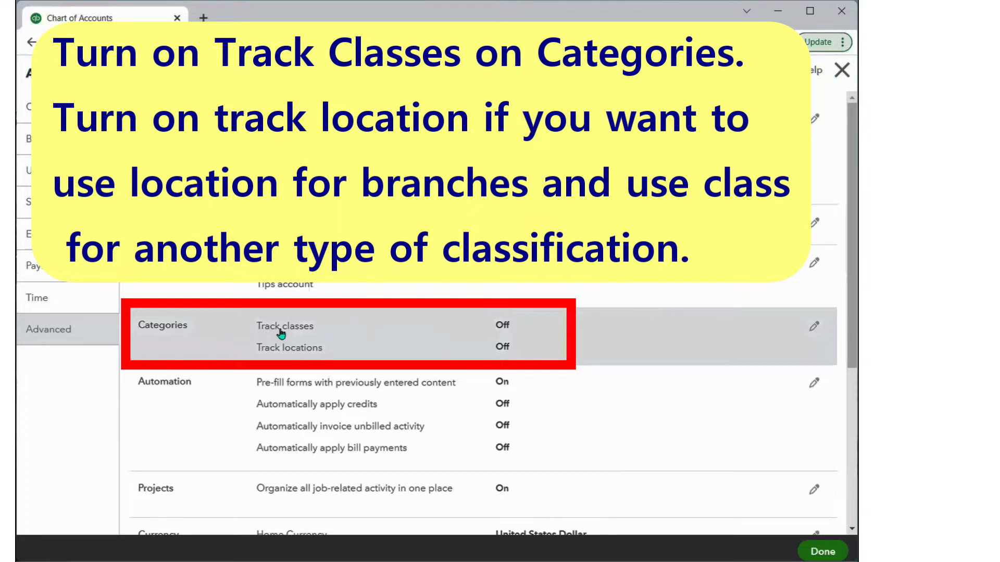
- Switch on Track classes in the Advanced Categories settings
click(503, 329)
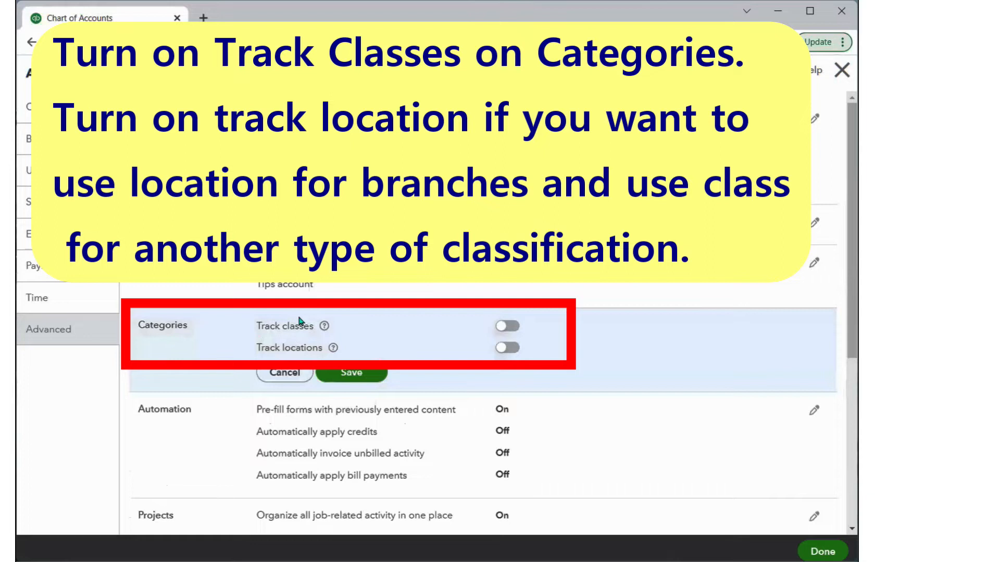
click(515, 328)
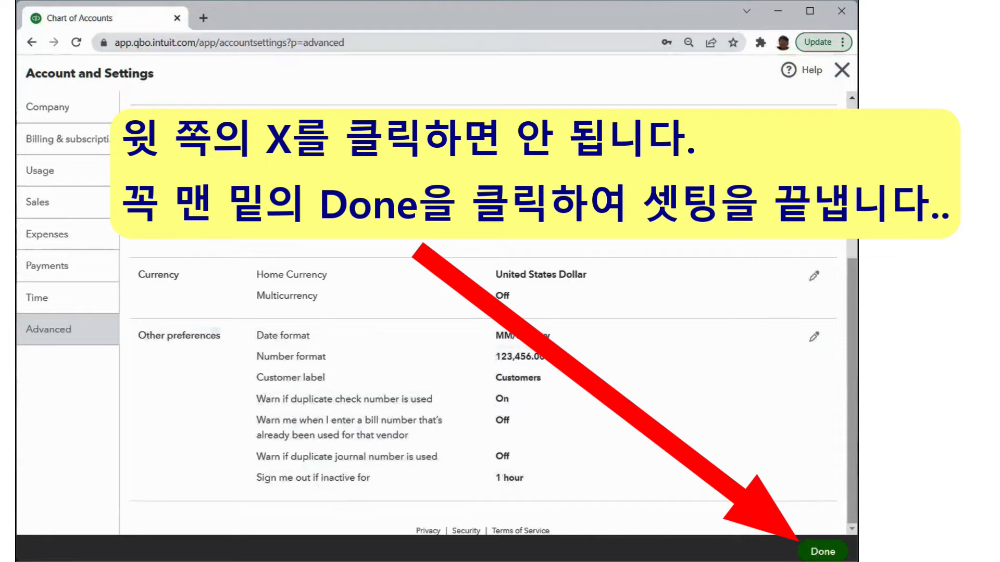
- Close Account and Settings with the Done button
click(823, 551)
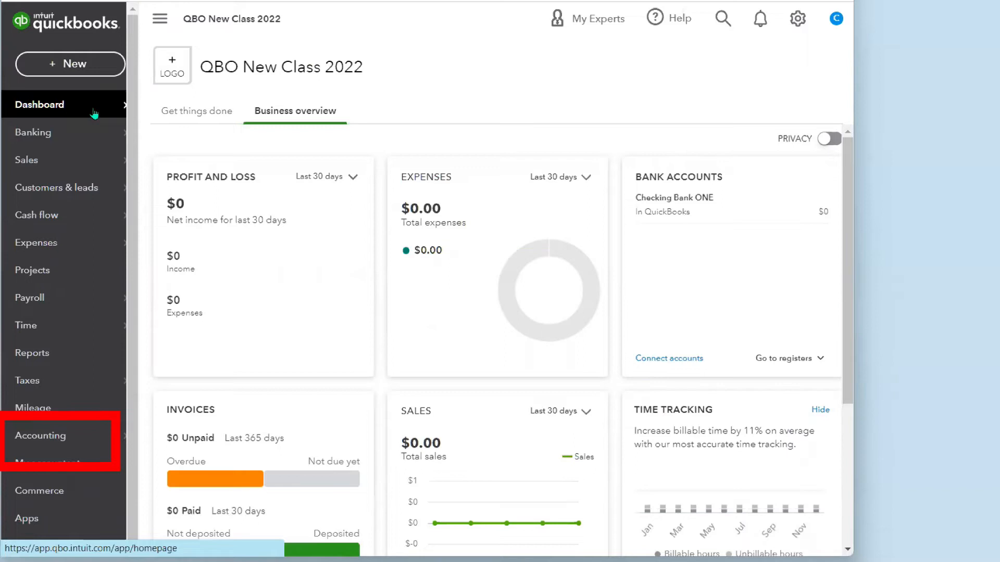
- Show the Accounting options in the dashboard's left navigation
mouse_move(71, 436)
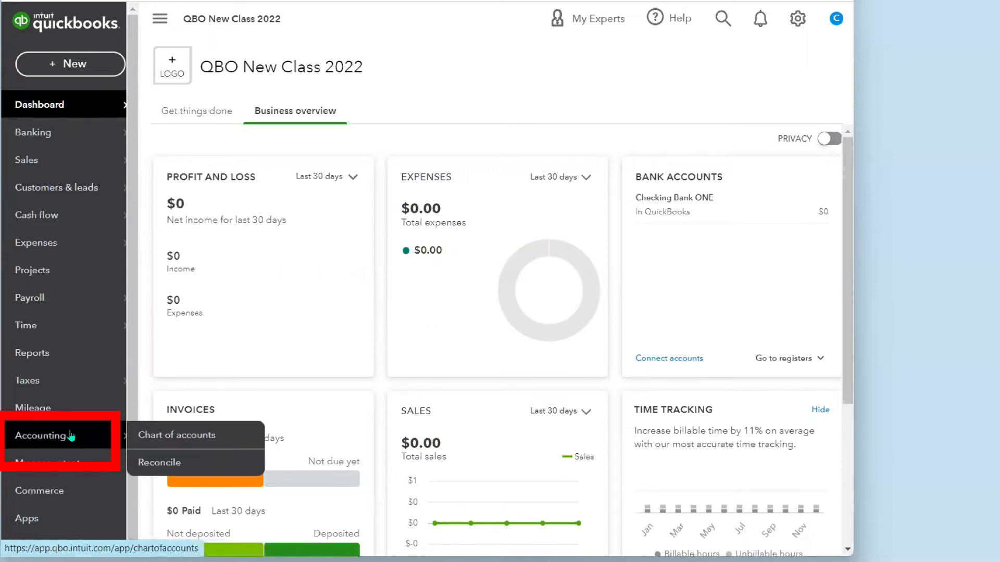
- Open the Chart of accounts, review the default accounts, and start a new account
click(174, 435)
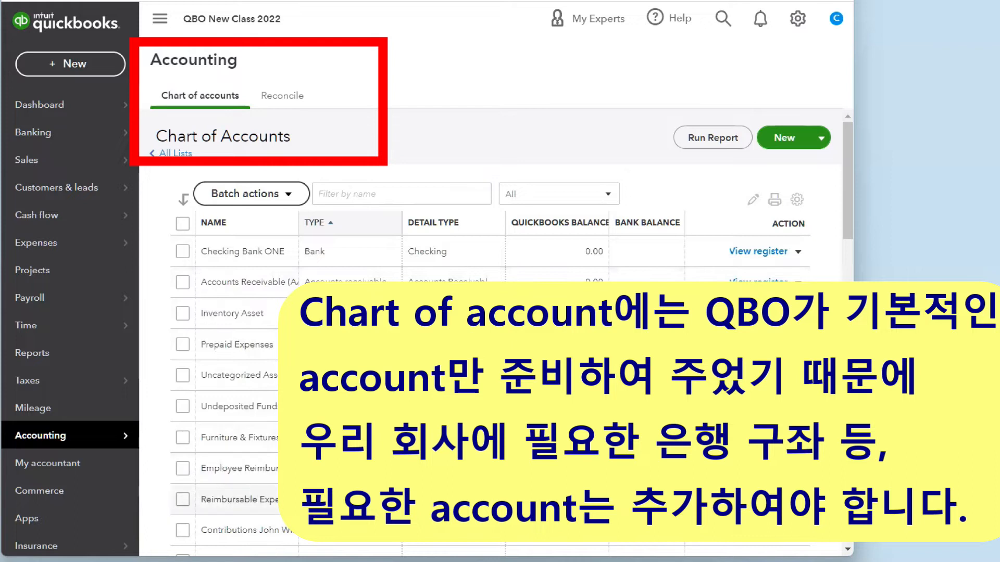
scroll(489, 333, down, 7)
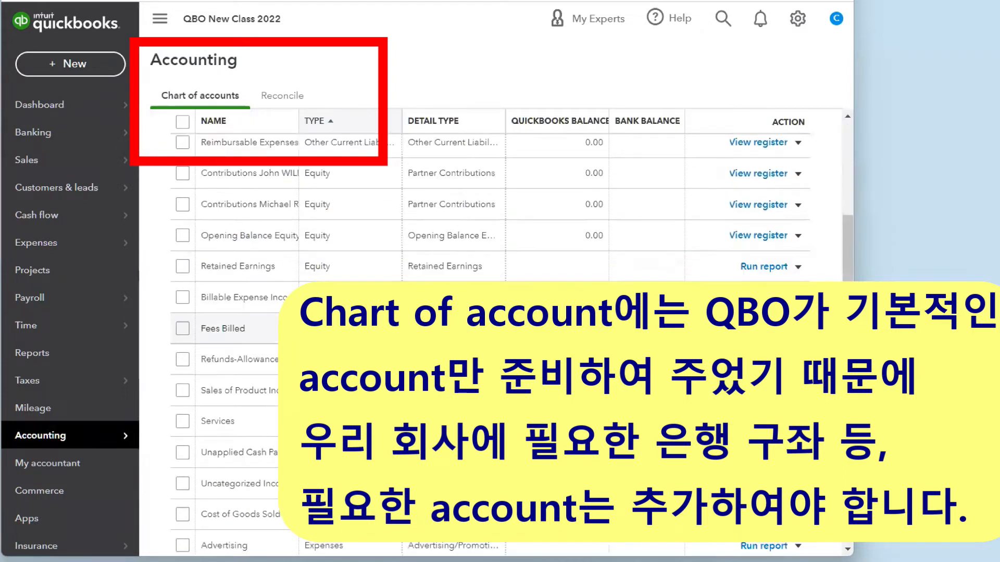
scroll(489, 333, up, 7)
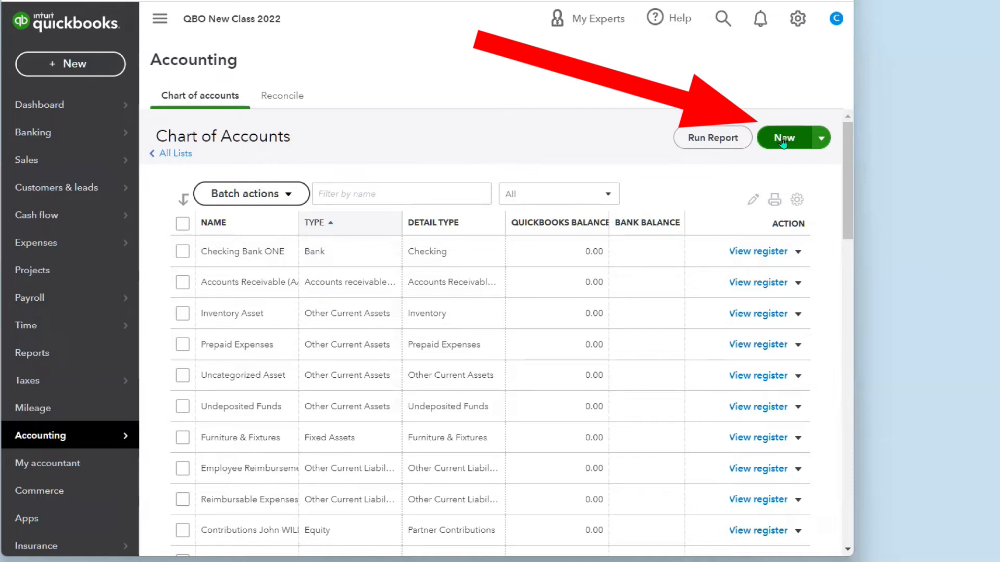
click(782, 141)
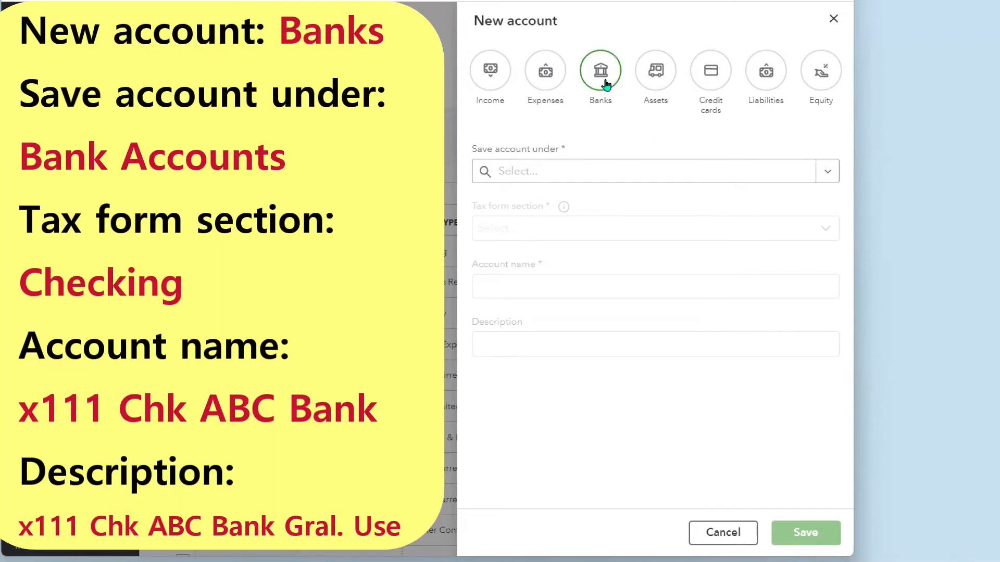
- Choose Banks as the new account's type and view the save-under choices
click(606, 84)
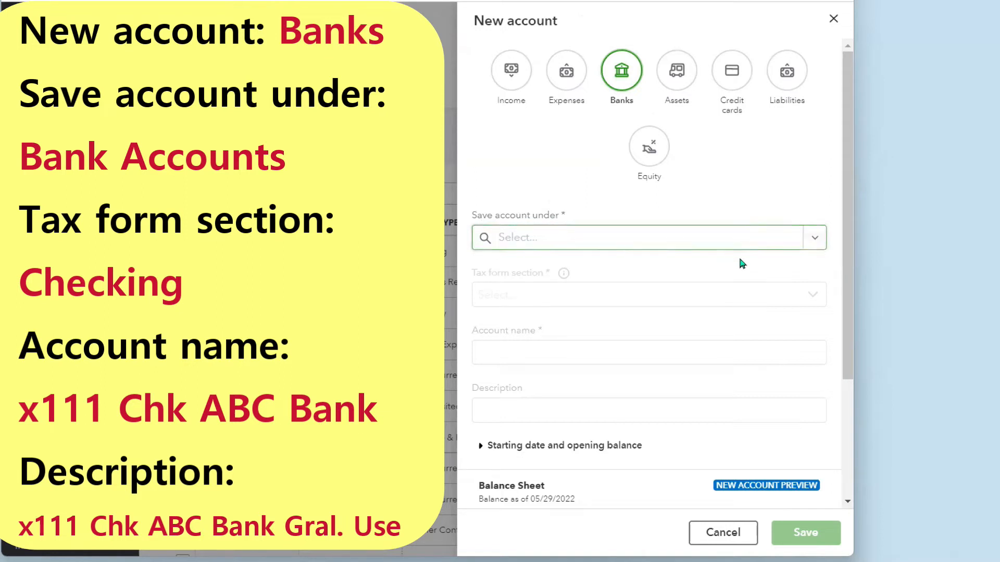
click(815, 239)
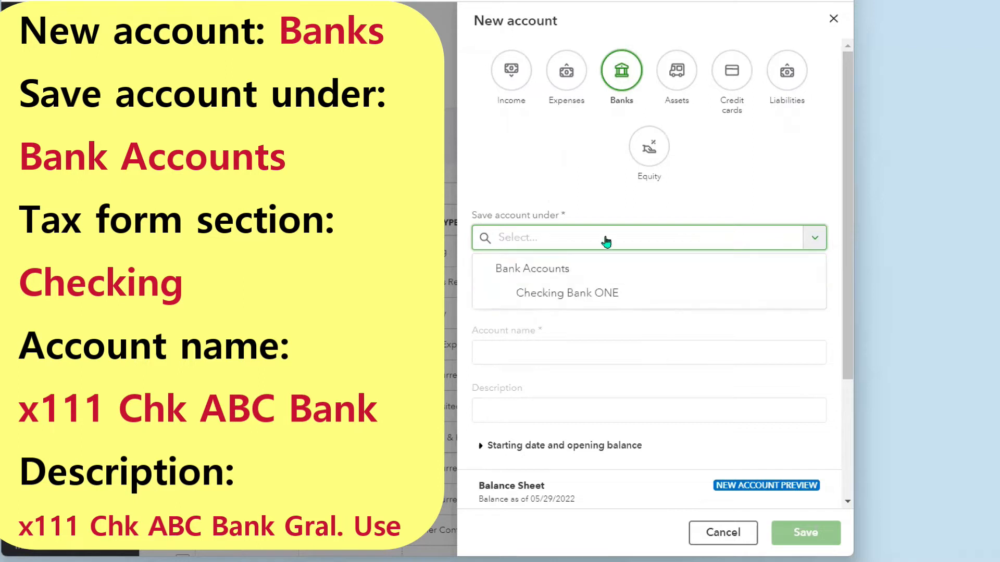
- Save the new account under Bank Accounts, with tax form section Checking
click(540, 270)
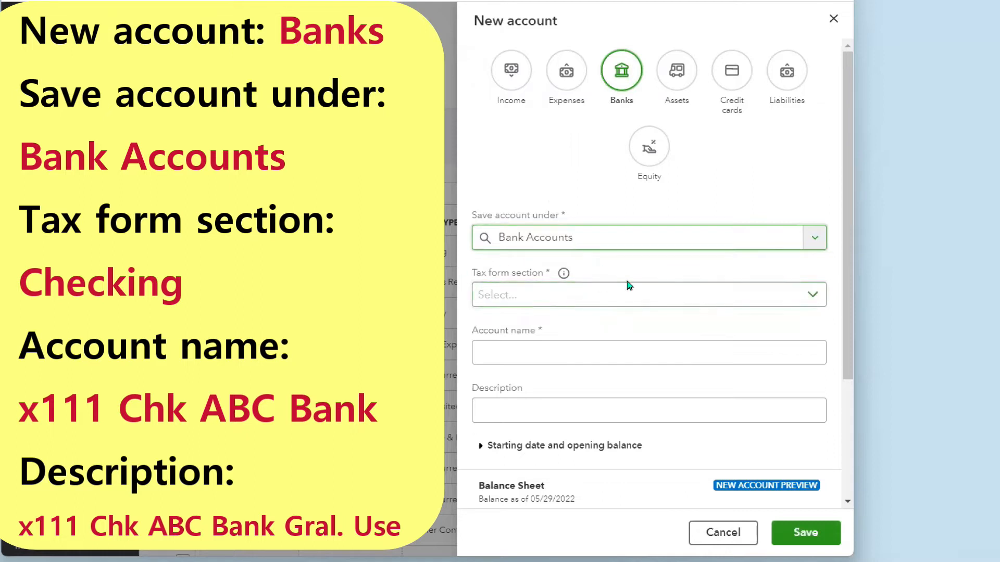
click(819, 302)
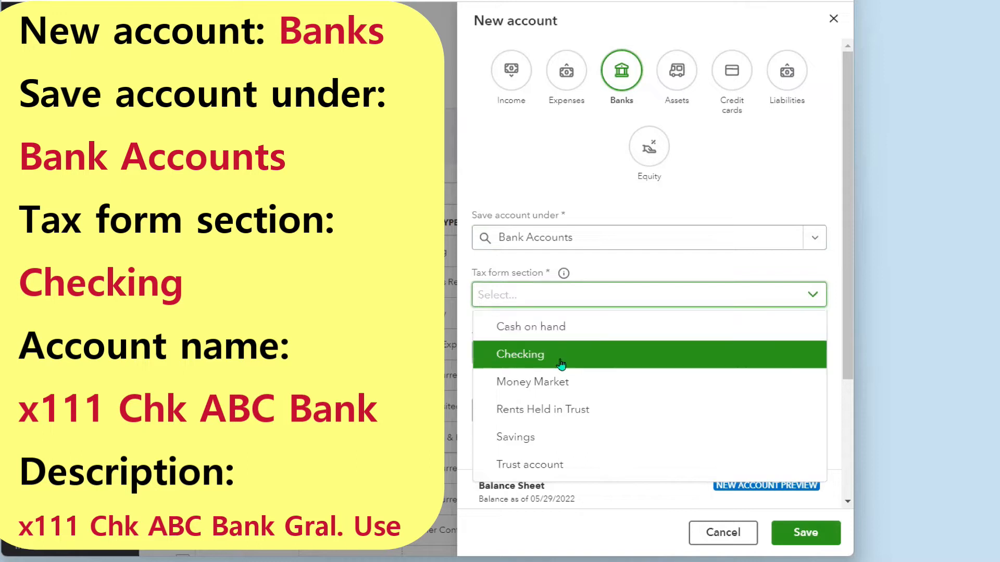
click(529, 358)
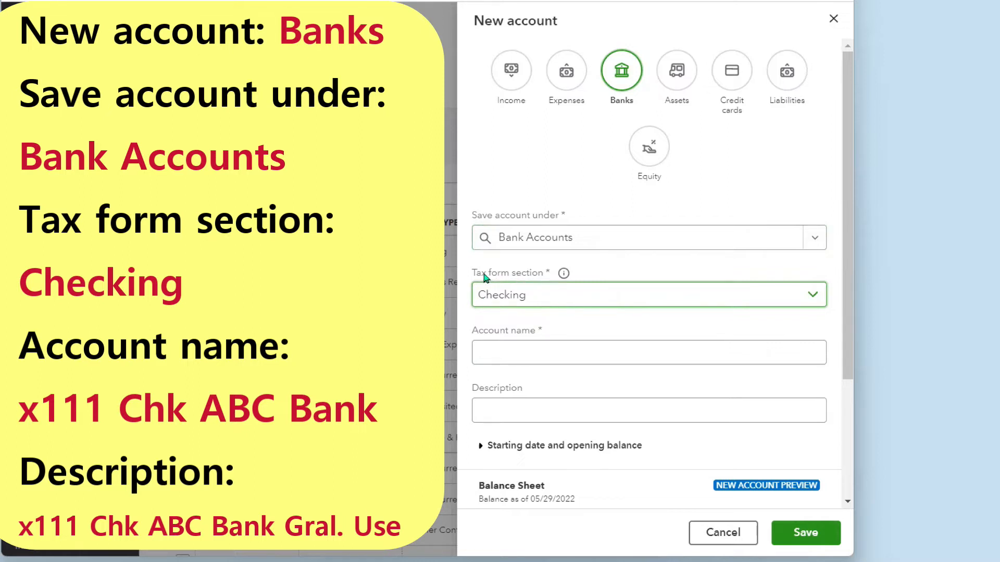
mouse_move(564, 279)
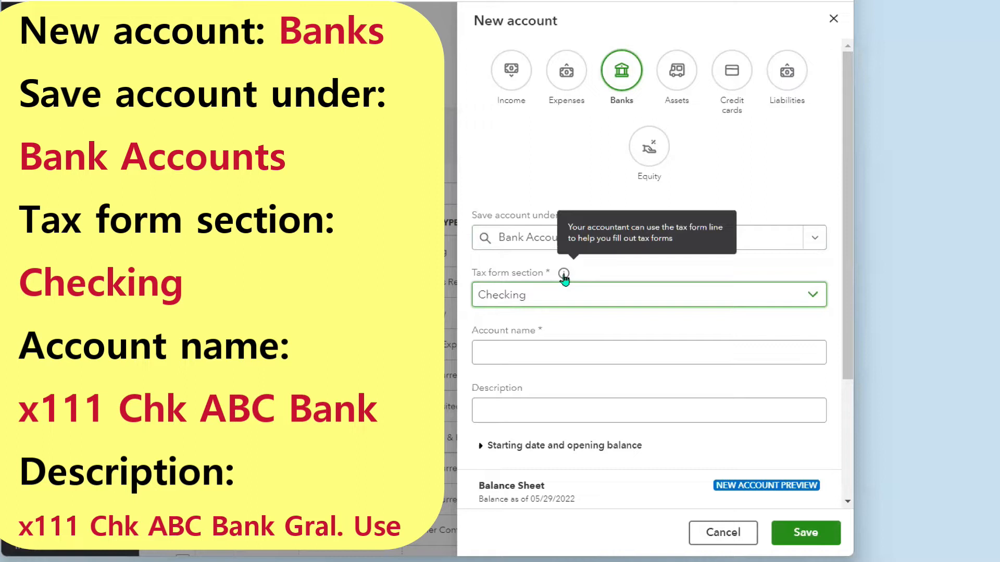
- Name the account 'x111 Chk ABC Bank' and paste it as description, replacing the x with 11111
click(522, 357)
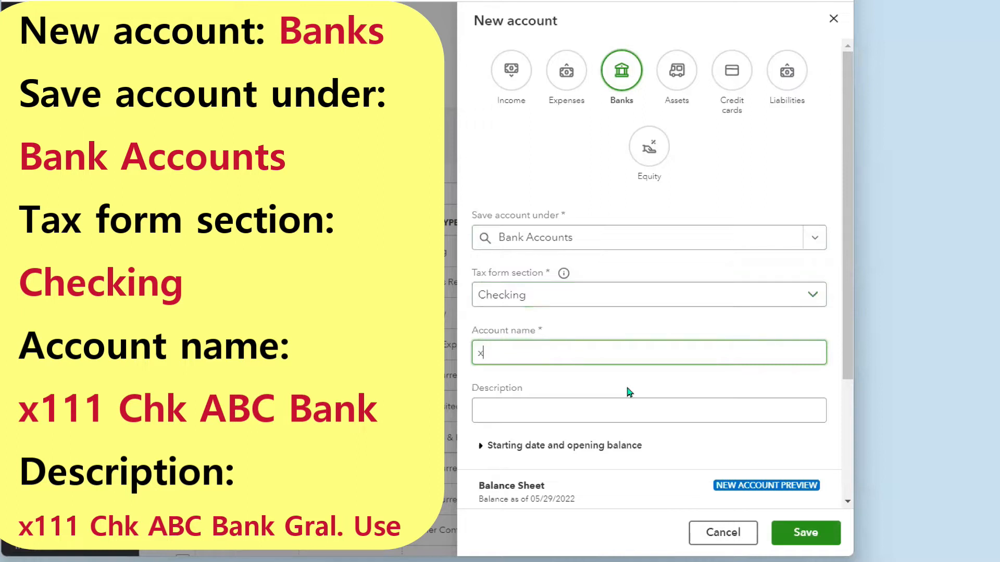
text(x111 Chk ABC Bank)
drag(598, 353, 476, 371)
key(ctrl+c)
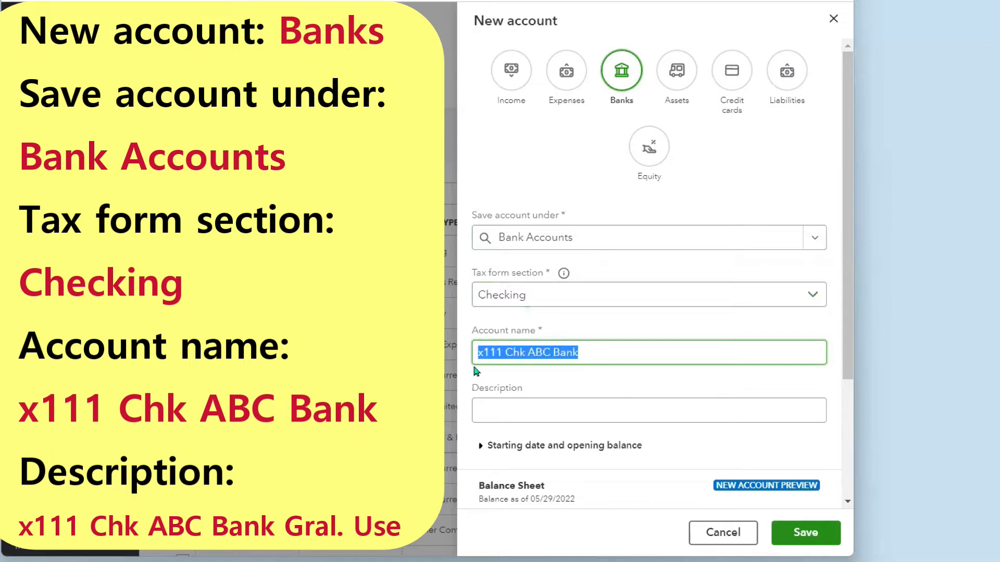
click(505, 406)
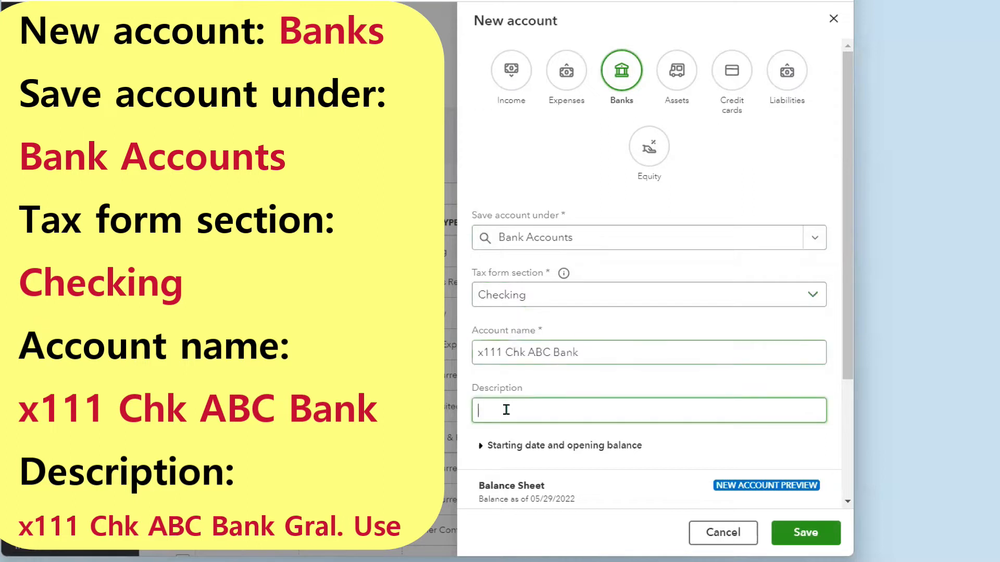
key(ctrl+v)
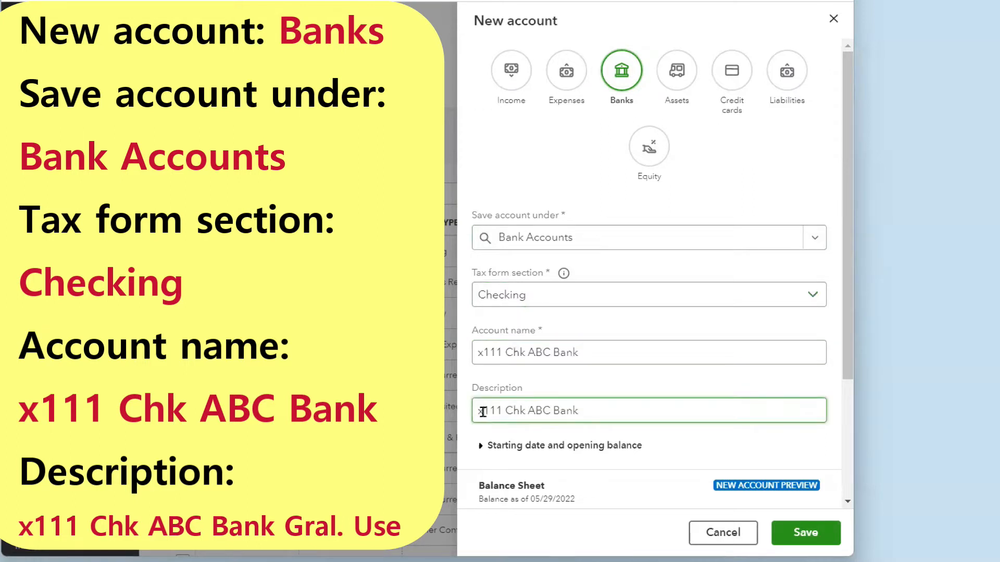
drag(483, 411, 476, 411)
text(11111)
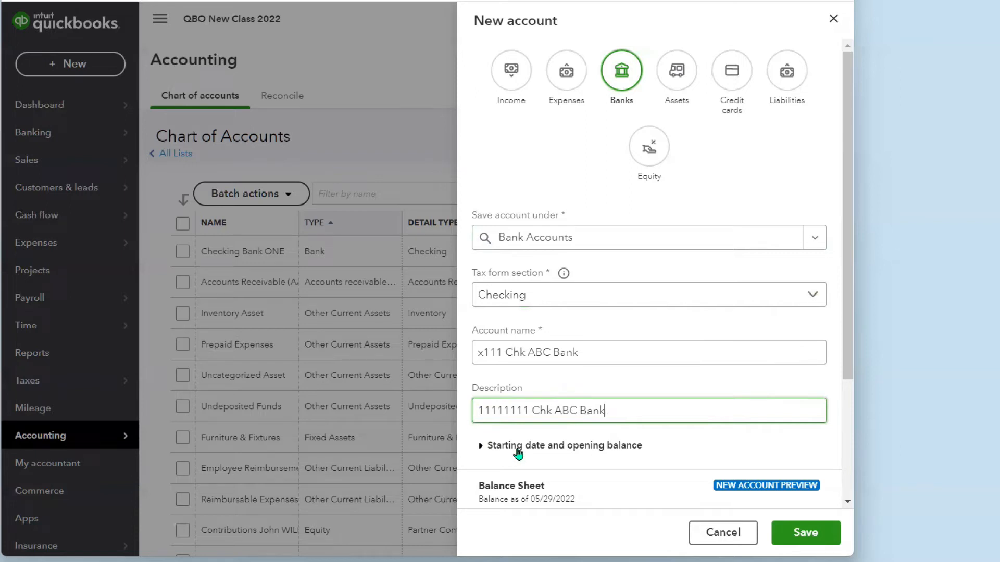
- Set the starting date to Beginning of this year with a 0 opening balance as of 12/31/2021
click(517, 449)
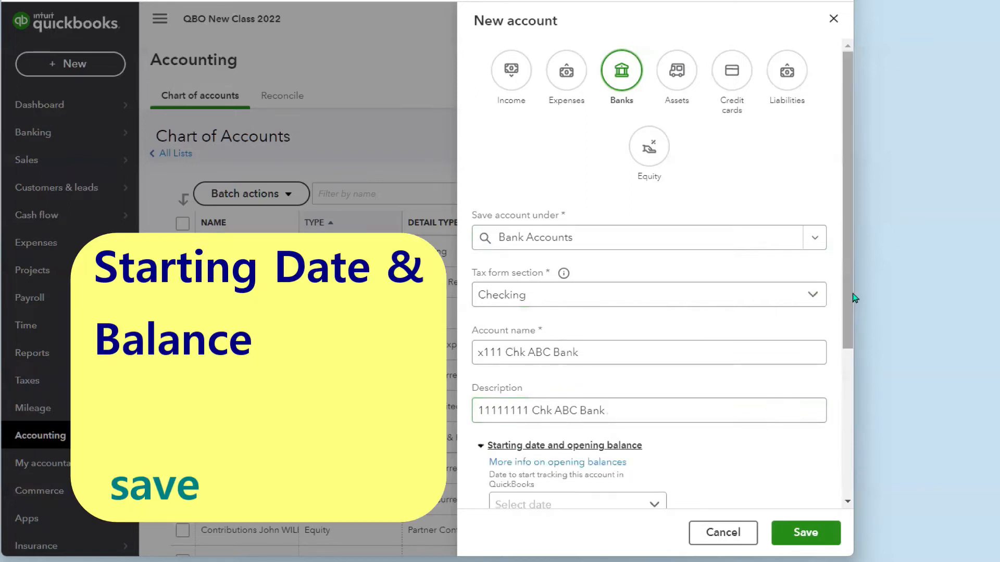
drag(853, 298, 849, 416)
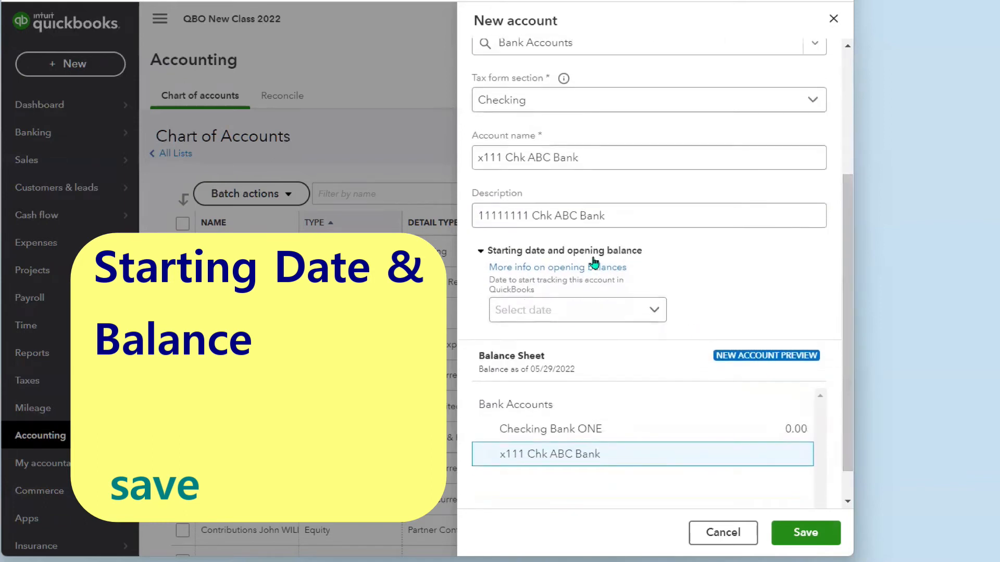
click(654, 313)
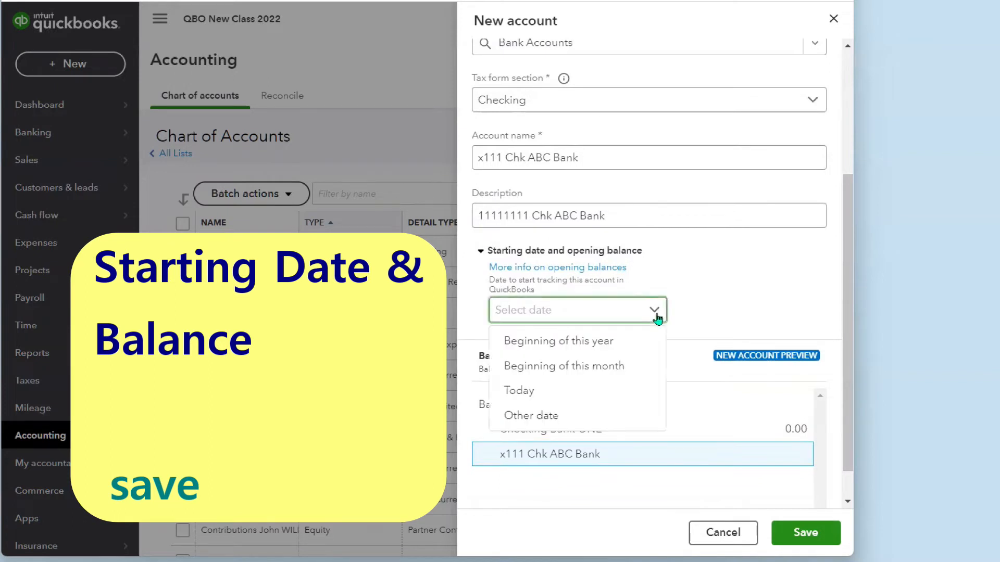
click(548, 347)
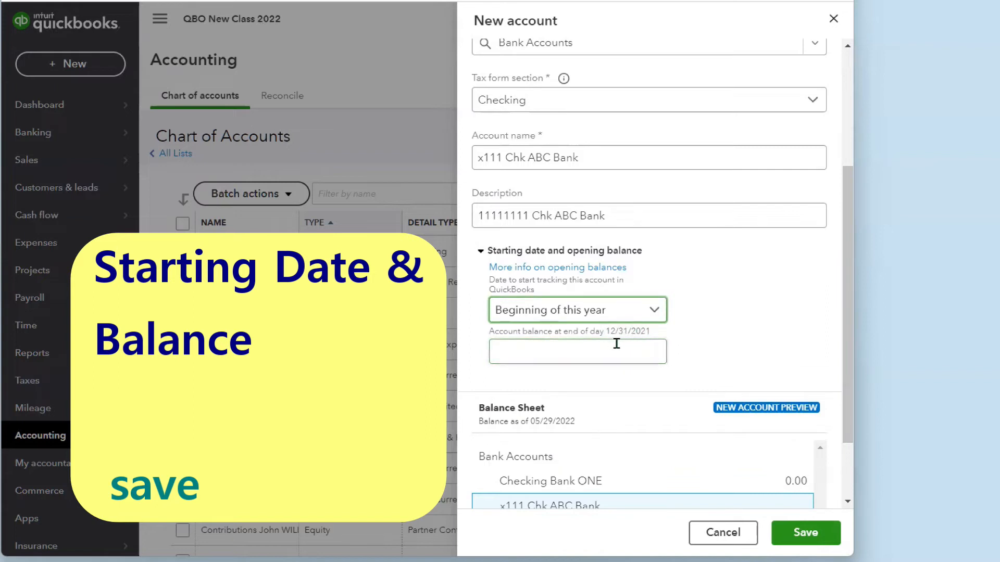
click(565, 353)
text(0)
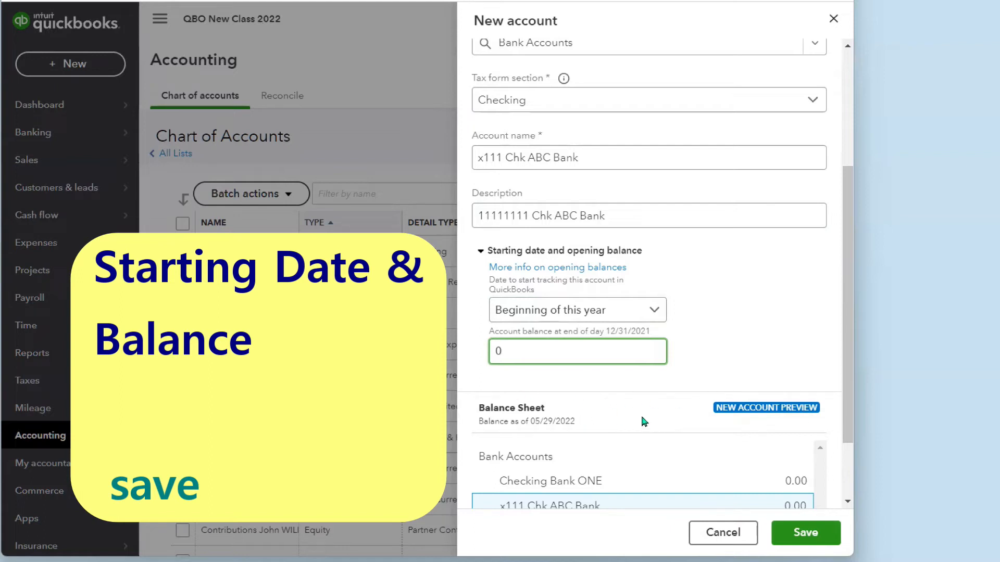
drag(845, 398, 845, 448)
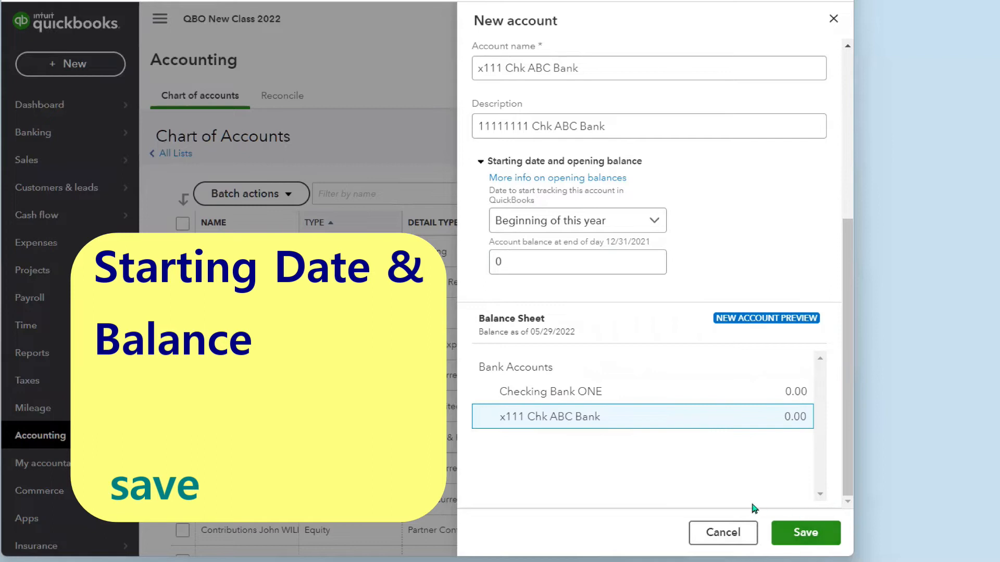
- Save x111 Chk ABC Bank as a Bank/Checking account with a 0.00 balance
click(808, 535)
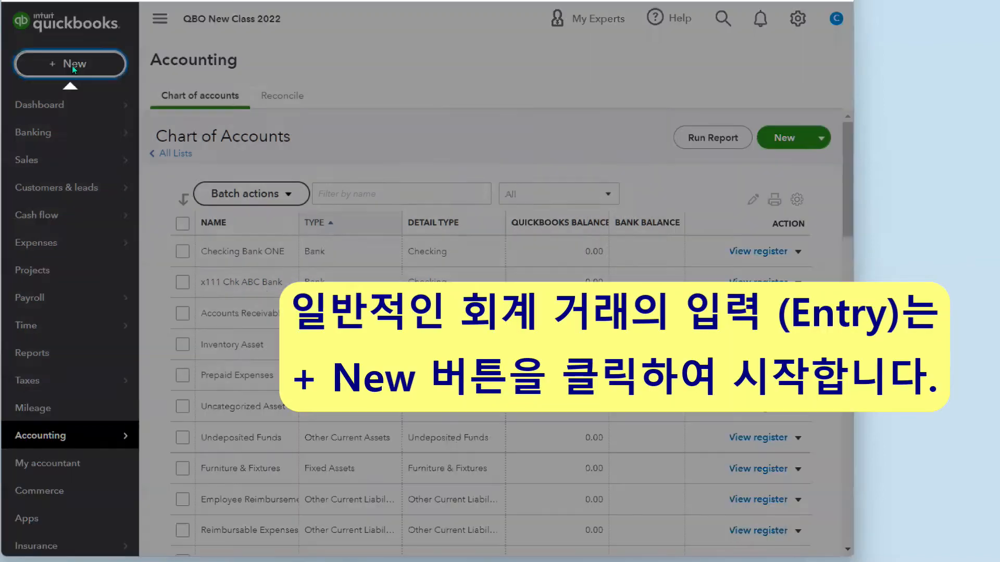
- Create a blank Bank deposit from the + New menu under Other
click(72, 65)
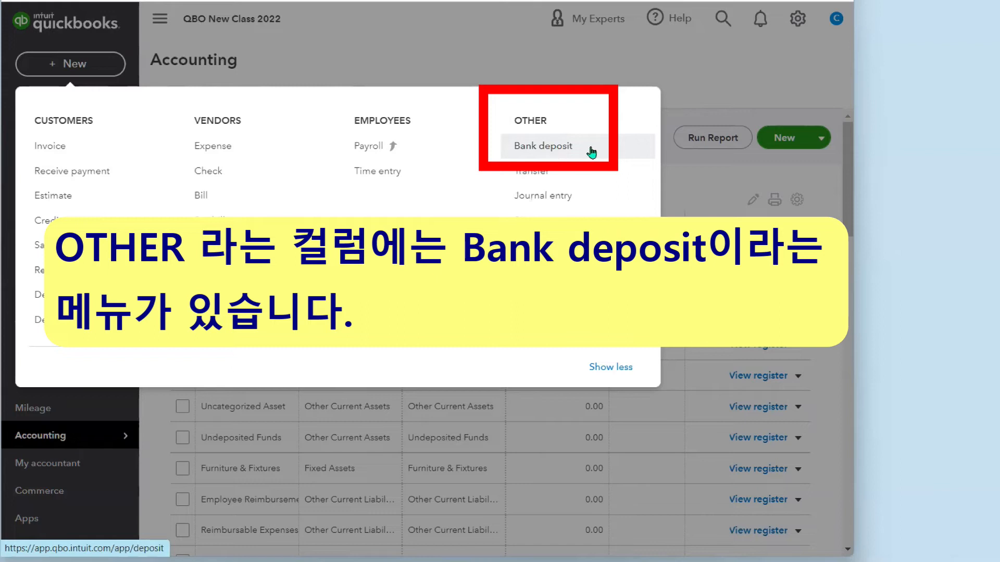
click(549, 150)
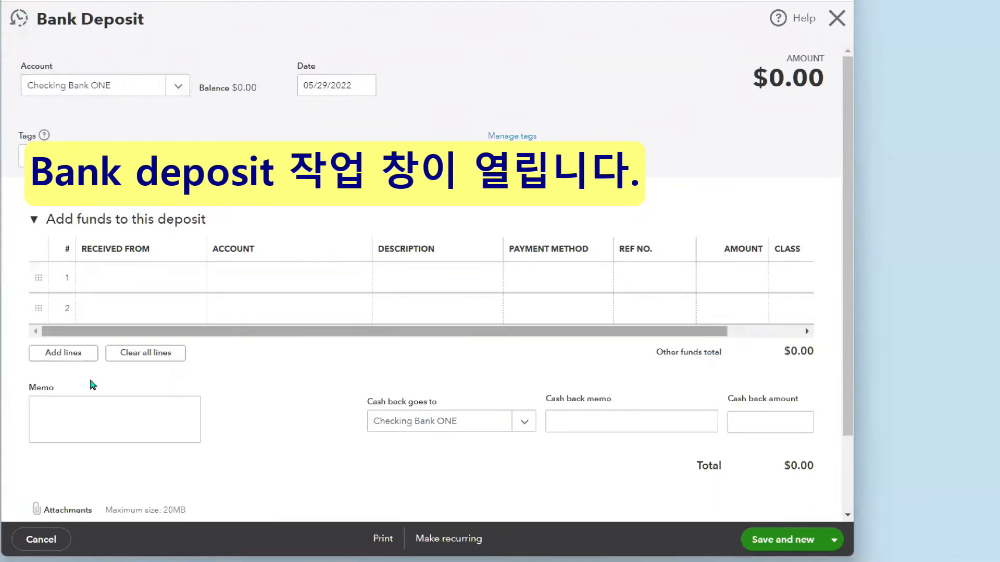
- Pick January 1, 2022 as the deposit date and choose x111 Chk ABC Bank as the account
click(364, 85)
click(312, 121)
click(311, 121)
click(311, 120)
click(311, 123)
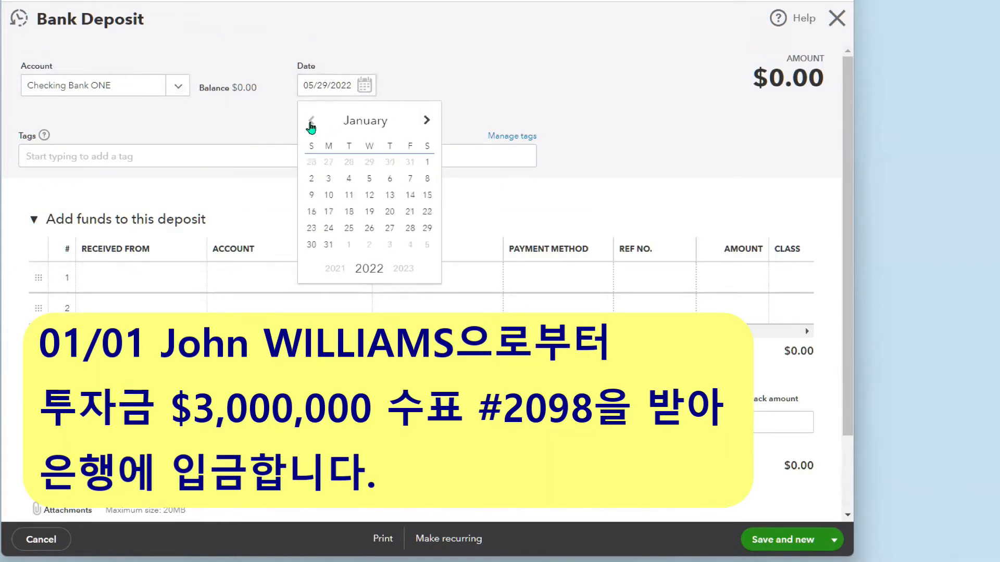
click(427, 165)
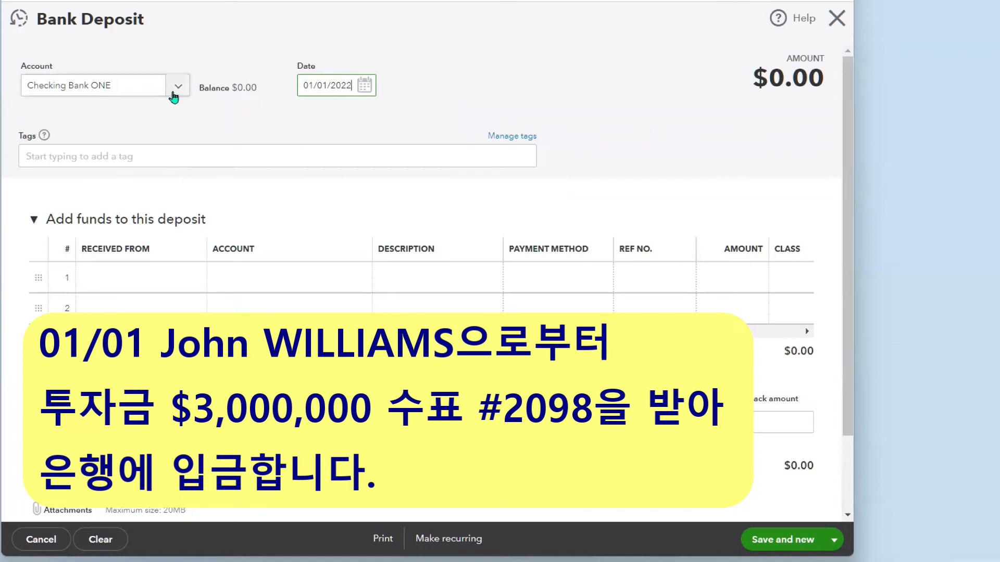
click(176, 86)
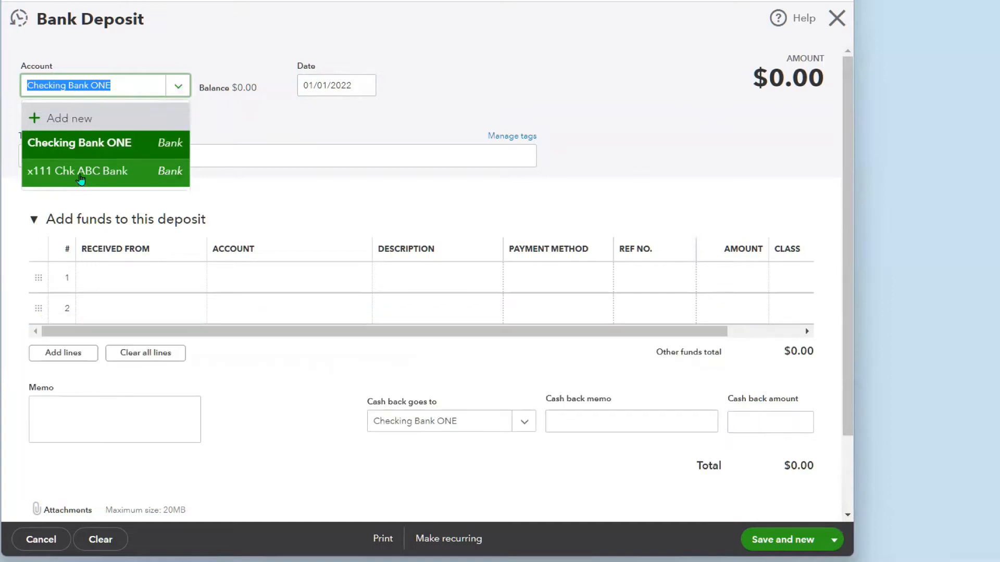
click(81, 177)
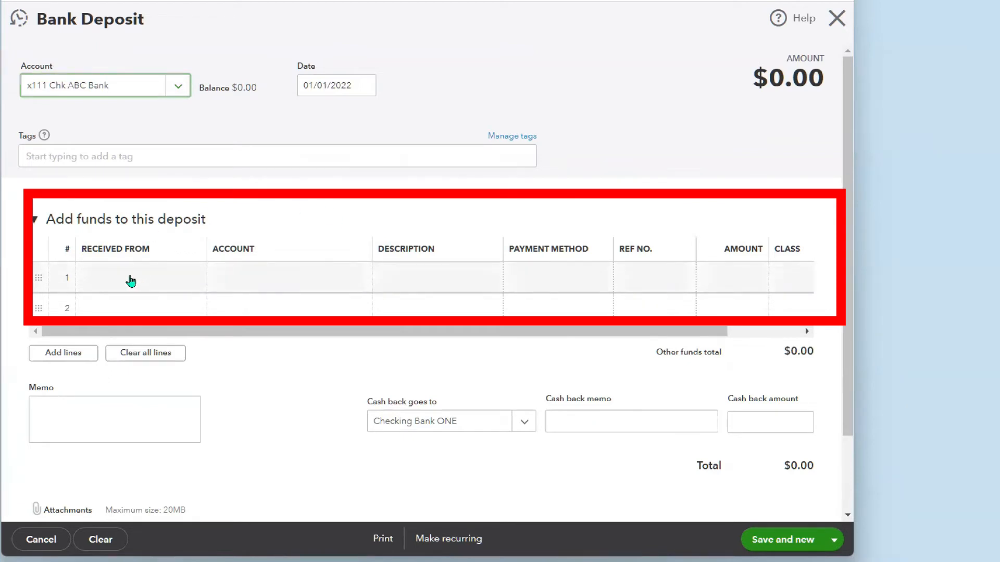
- Show the name list for line 1's Received From cell
click(131, 282)
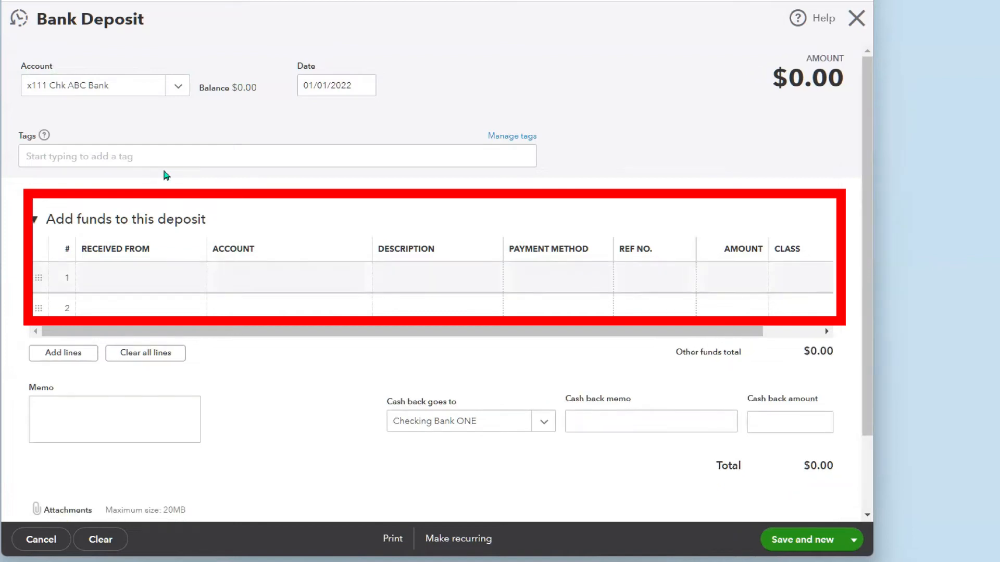
click(165, 280)
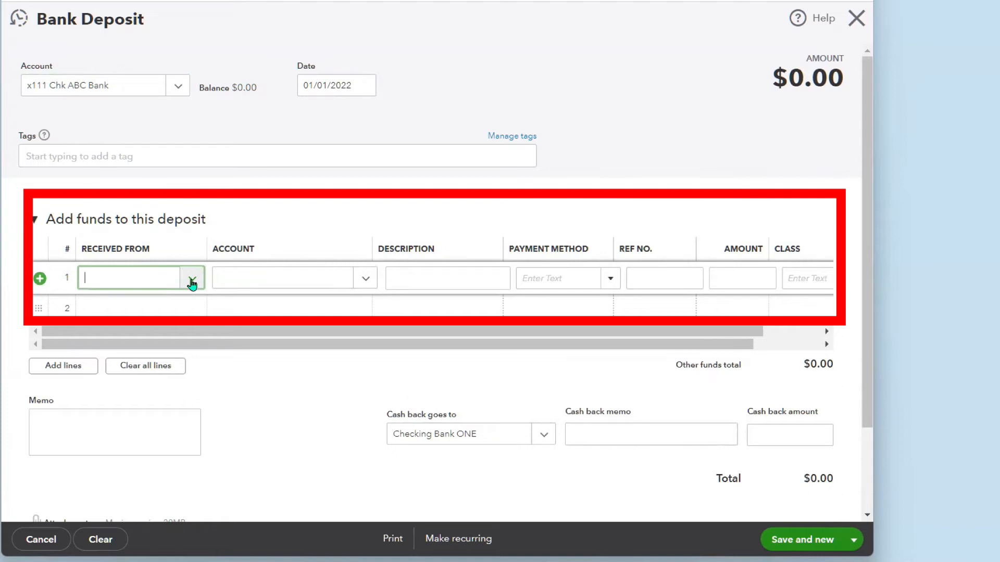
click(192, 281)
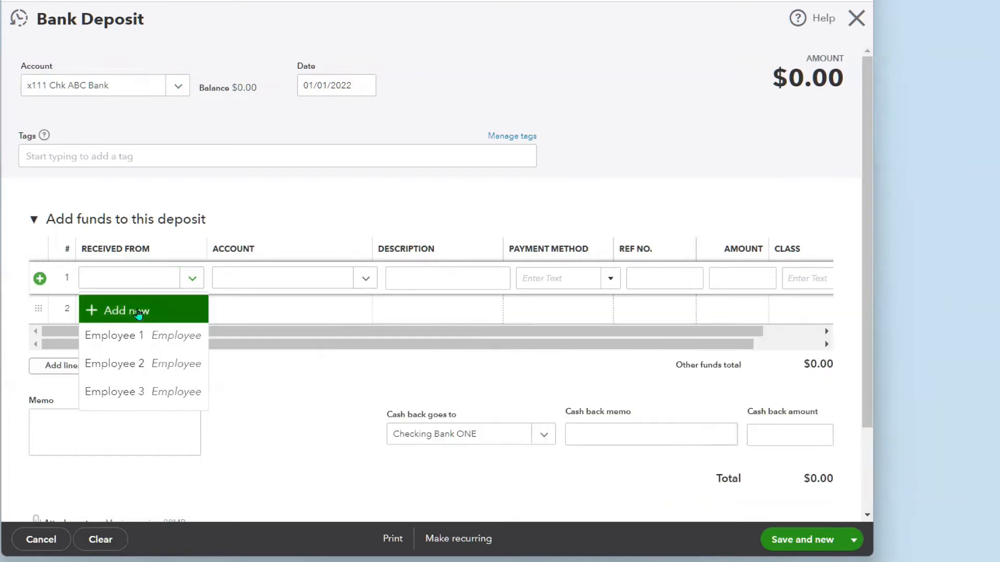
- Add a new payer contact from the Received From list and show its Contact type options
click(138, 311)
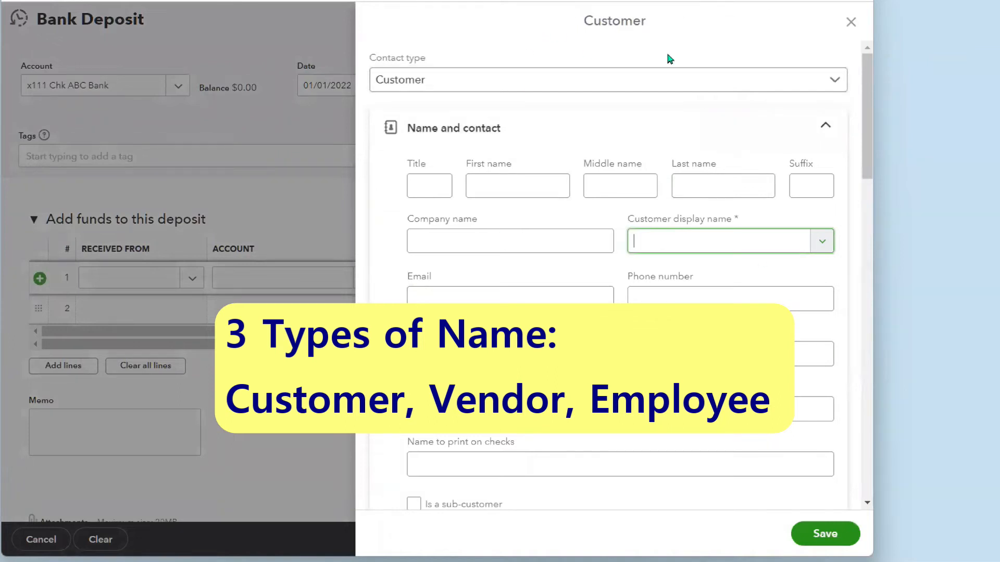
click(832, 83)
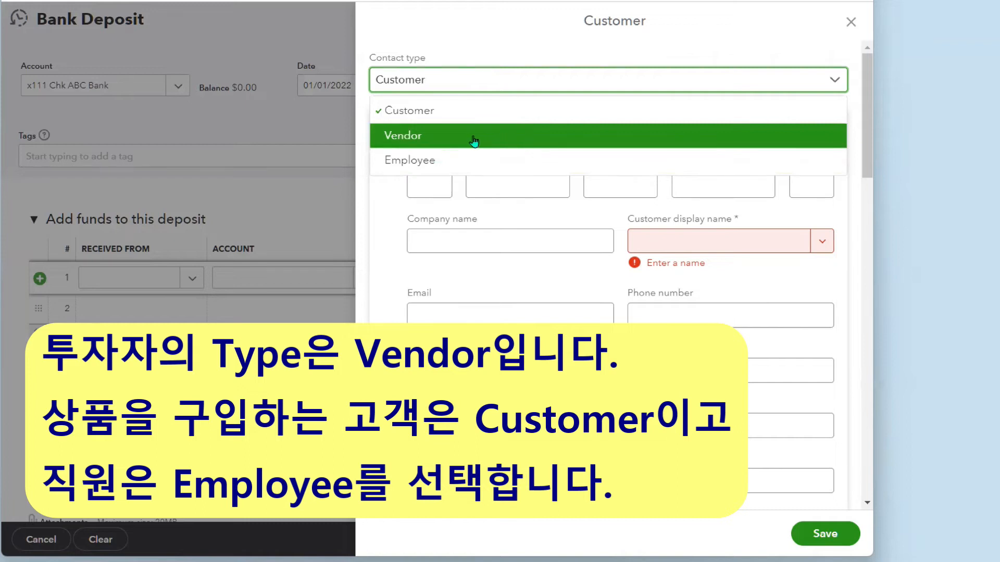
- Set the contact type to Vendor and enter the partner's full name as display name
click(403, 136)
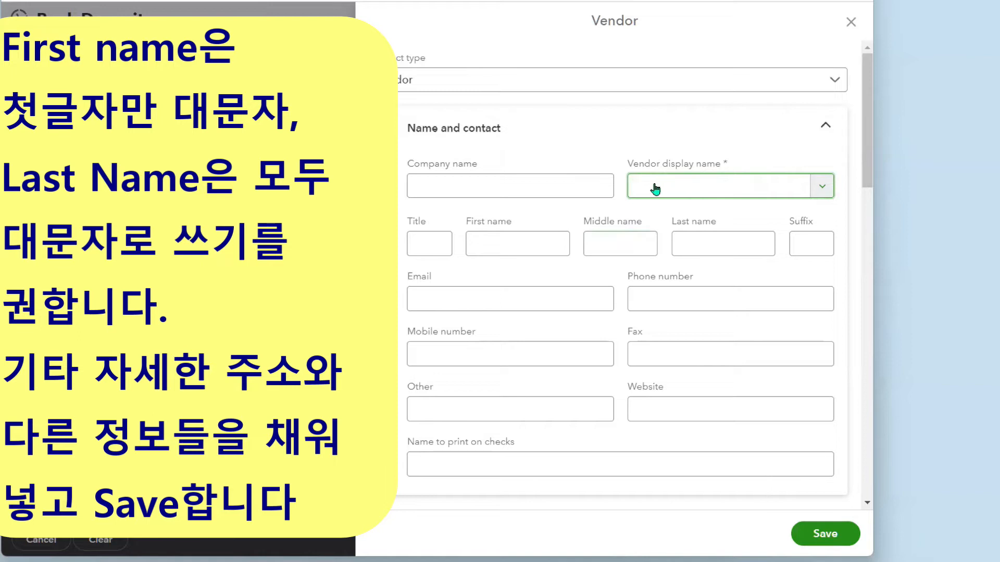
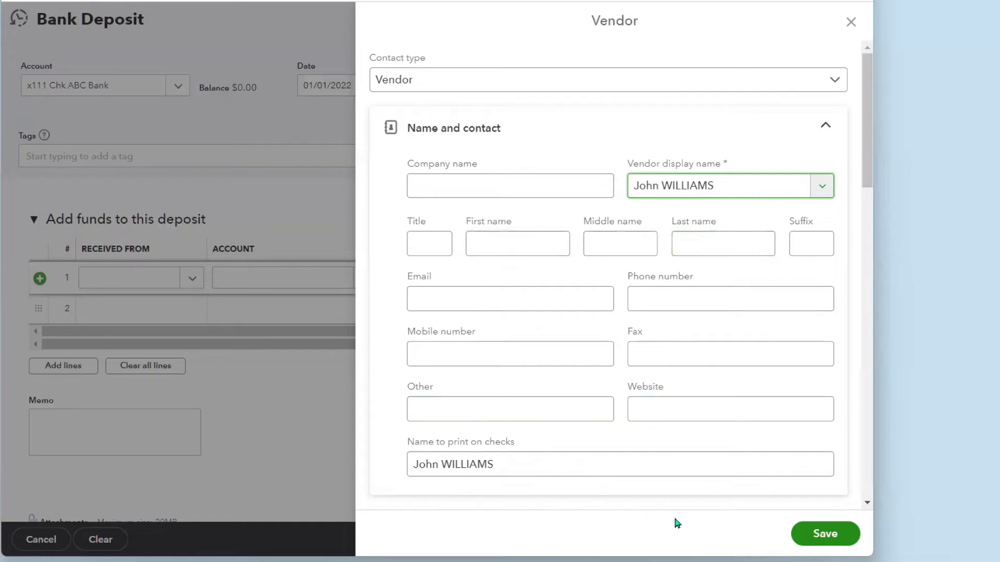
- Save the vendor as line 1's payer and browse line 1's Account list
click(828, 537)
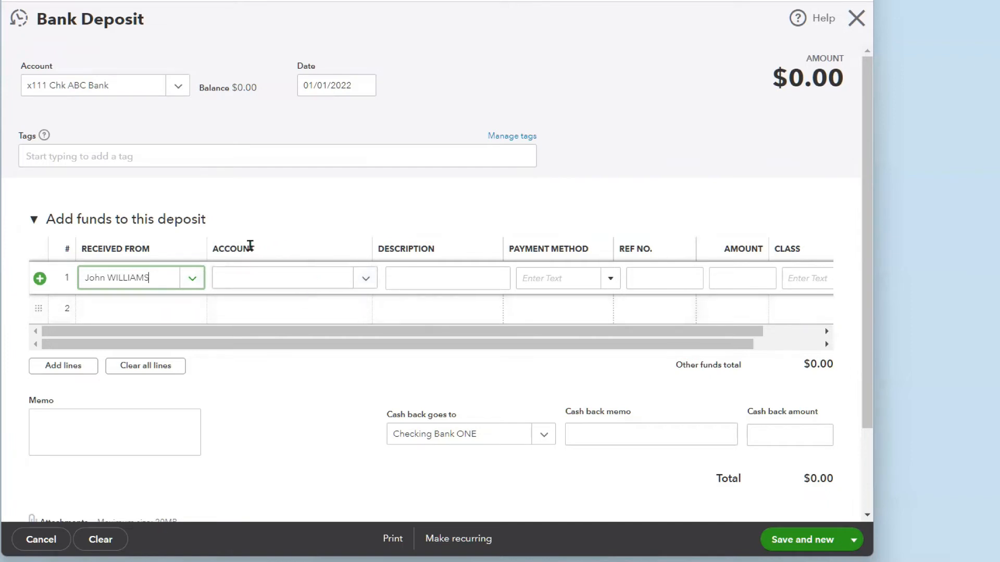
click(364, 281)
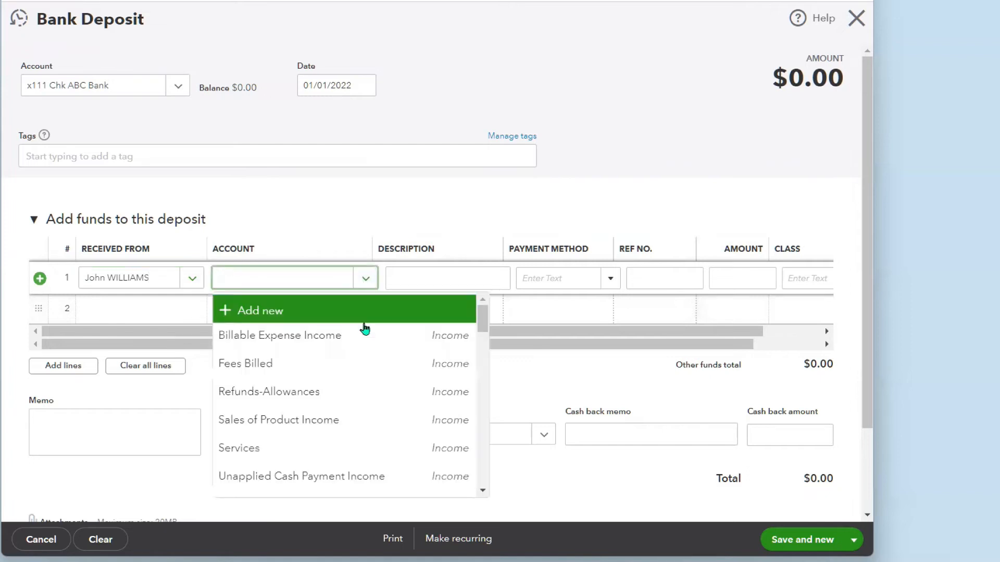
drag(481, 326, 483, 385)
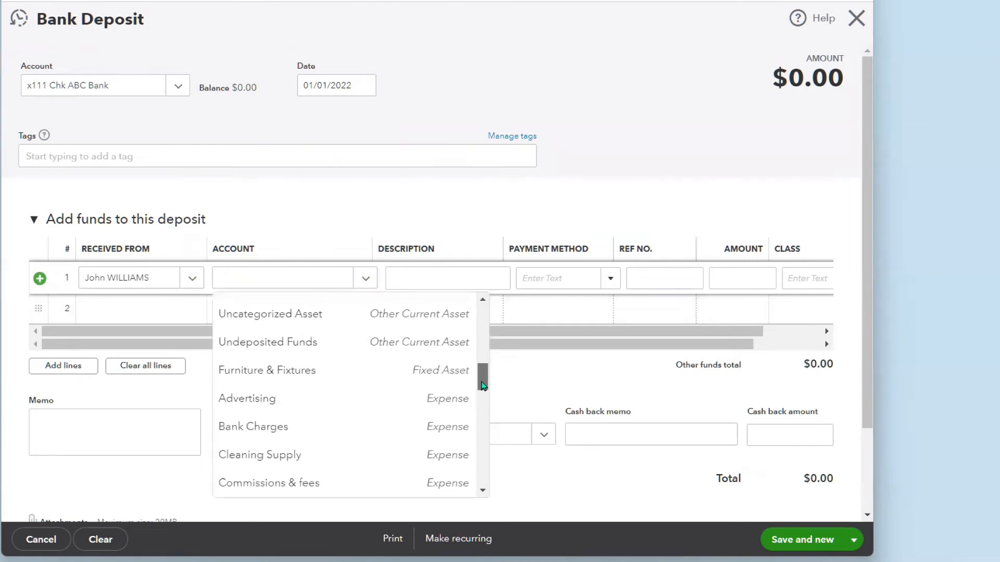
drag(483, 385, 480, 320)
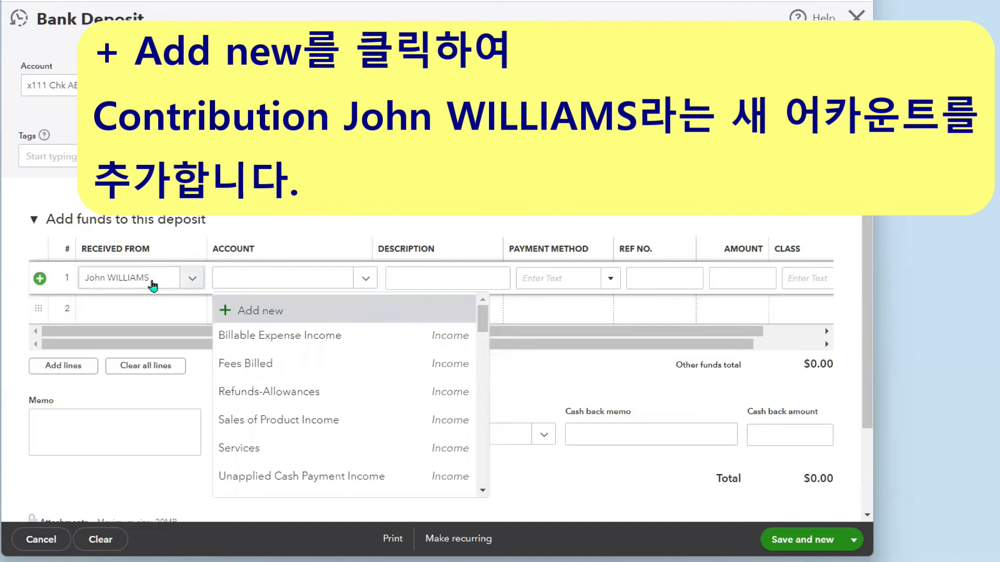
- Add a new account from line 1's Account list and show its Account Type options
click(280, 312)
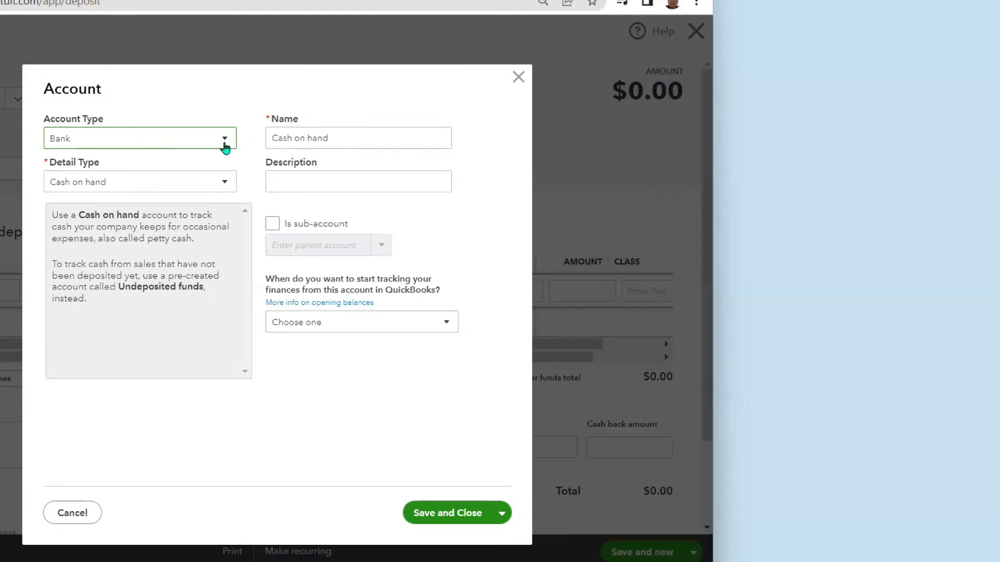
click(223, 146)
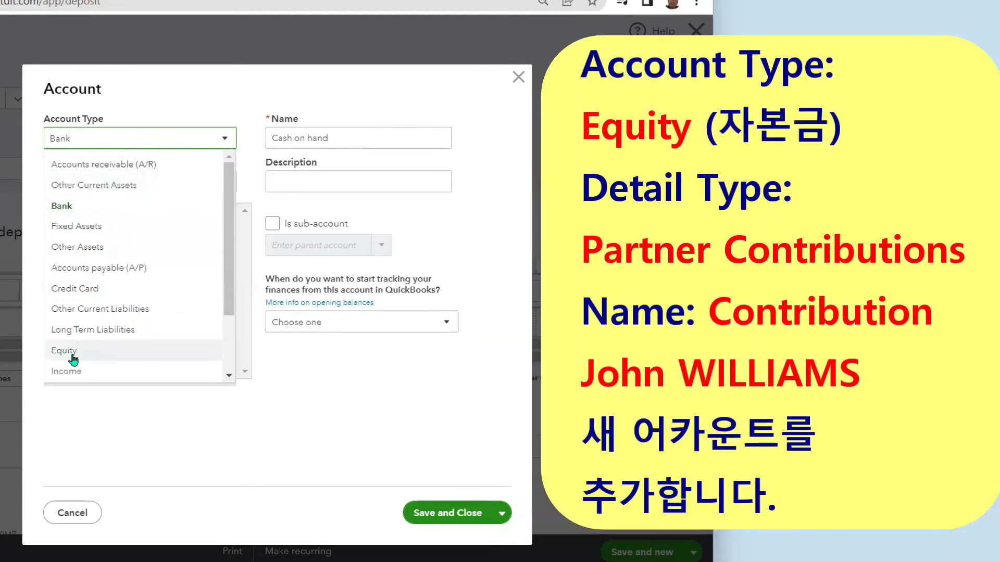
- Set the new account's type to Equity with detail type Partner Contributions
click(64, 351)
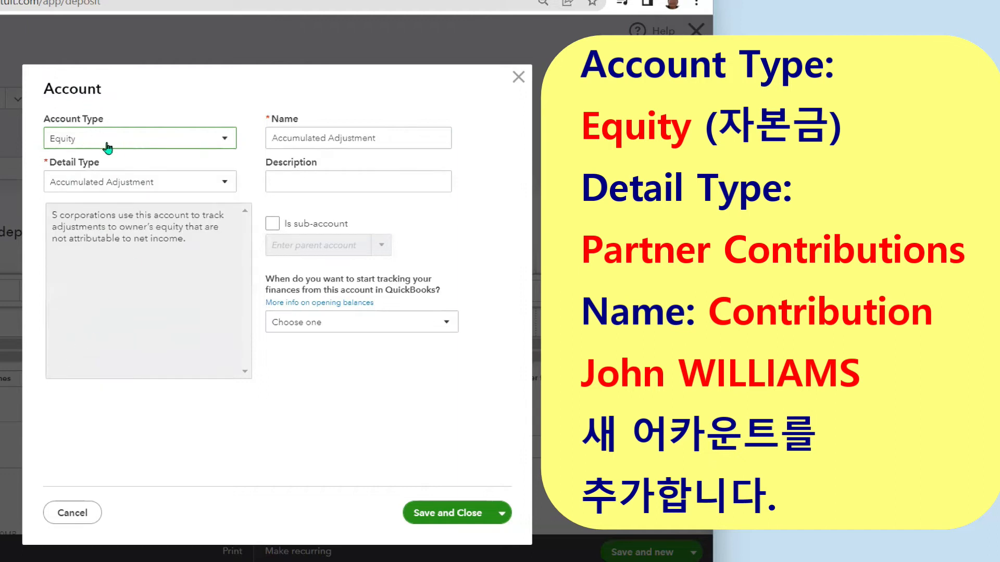
click(226, 184)
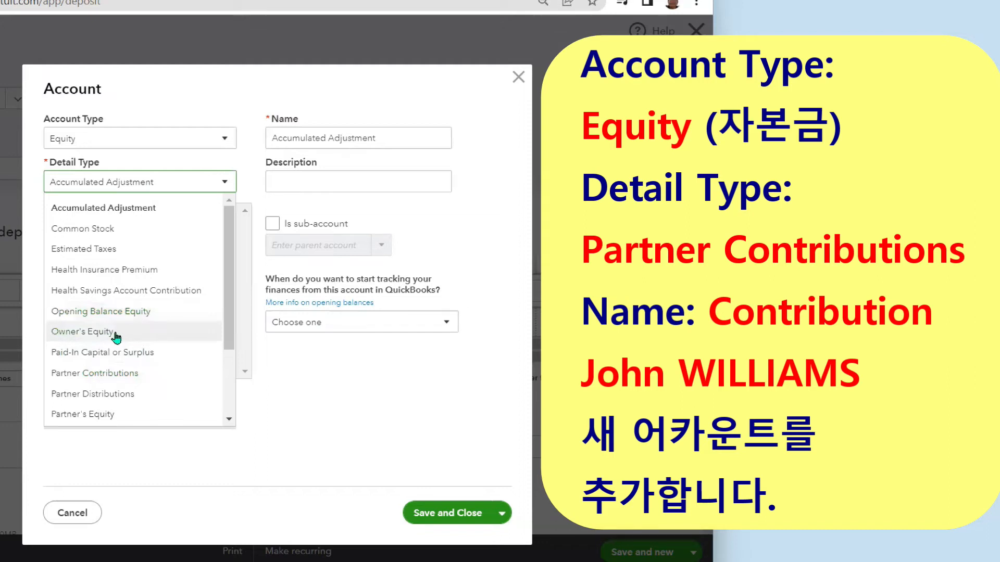
drag(229, 302, 230, 366)
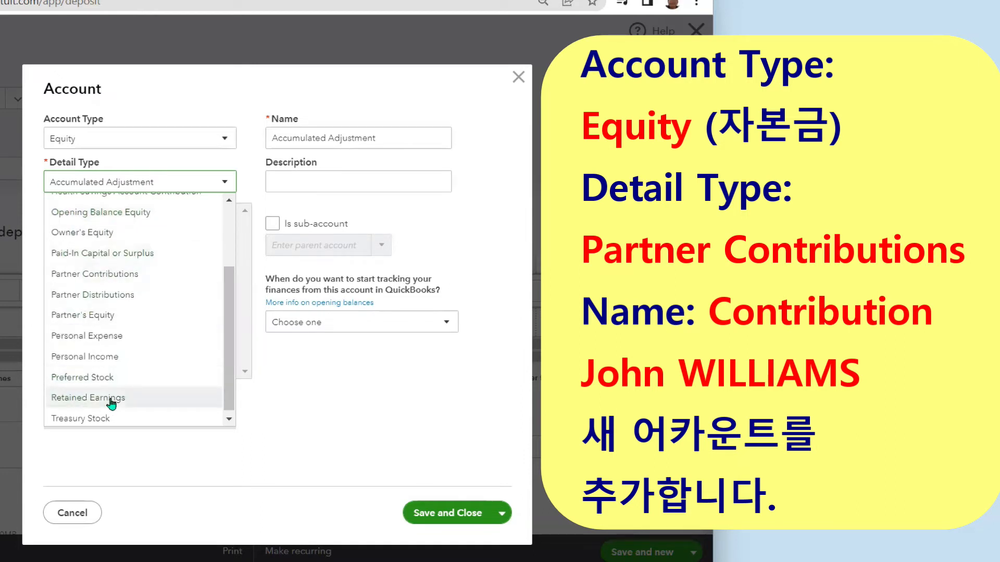
drag(229, 374, 231, 314)
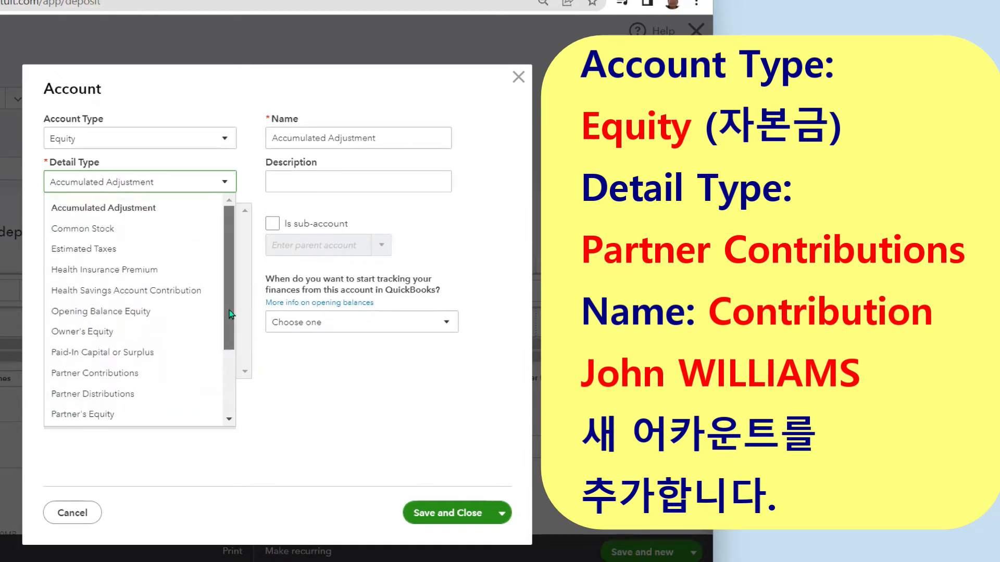
click(110, 374)
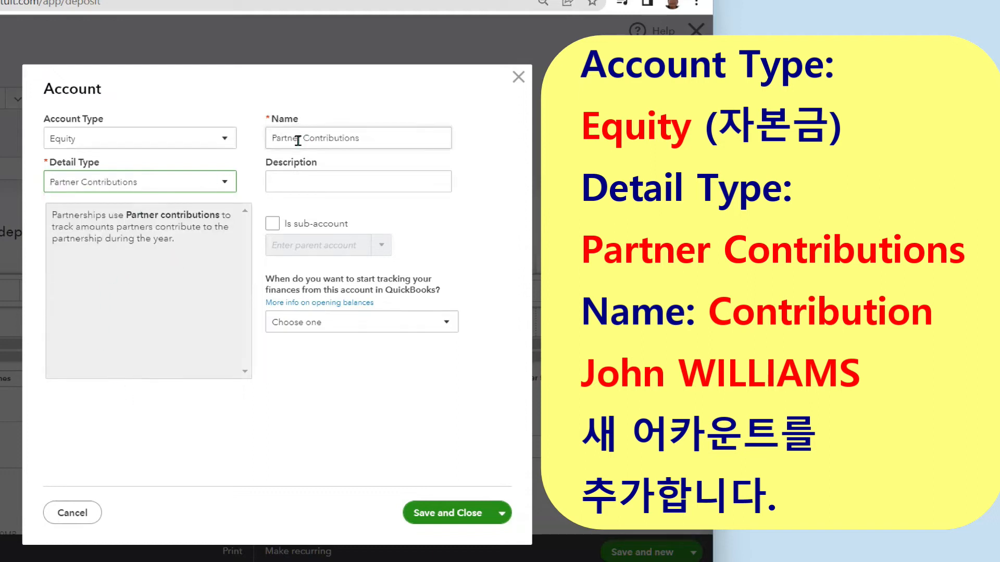
- Rename the account to Contributions followed by the partner's name, then save and close it
triple_click(399, 143)
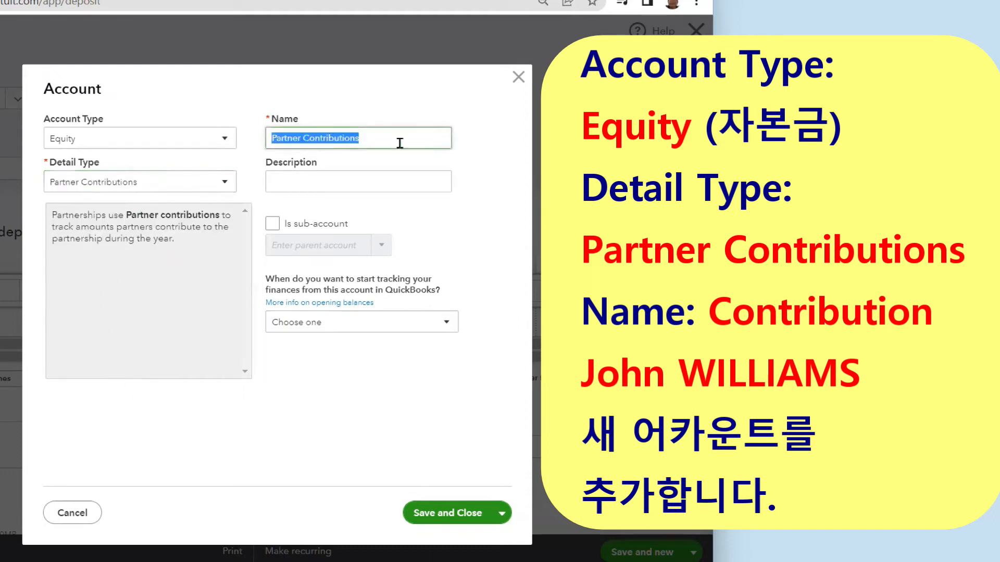
click(303, 138)
key(BackSpace)
key(BackSpace)
key(BackSpace)
key(BackSpace)
key(BackSpace)
key(BackSpace)
key(BackSpace)
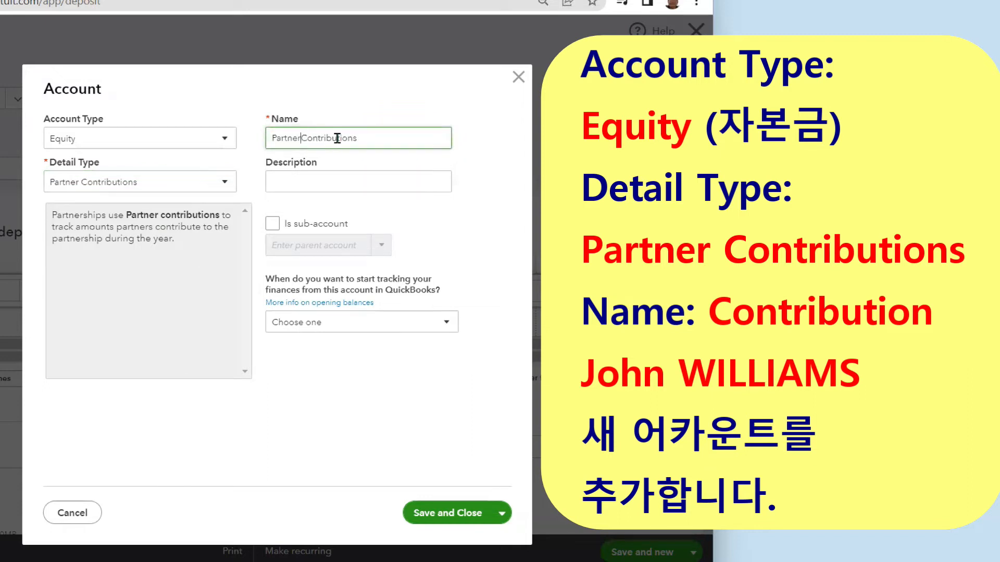
key(BackSpace)
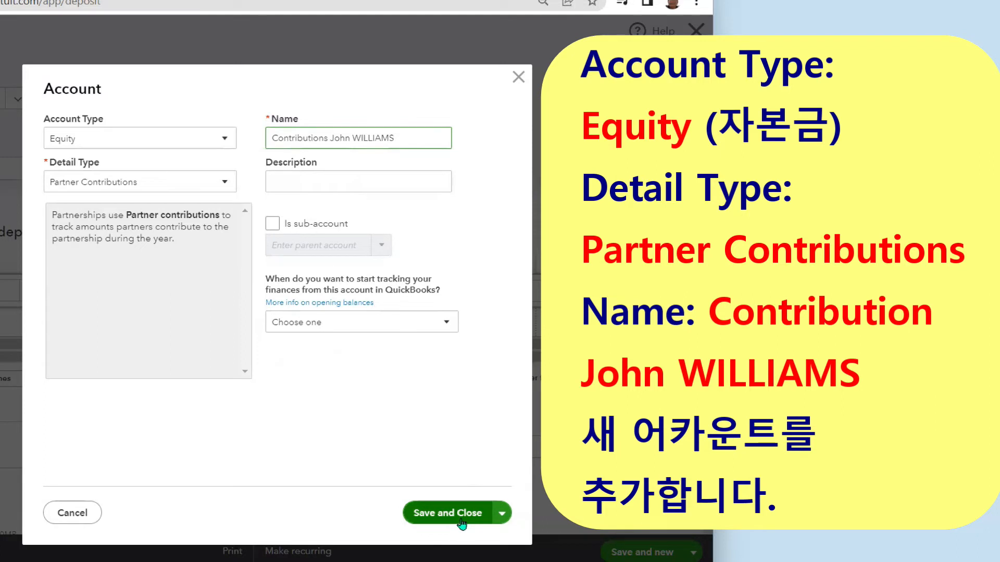
click(503, 517)
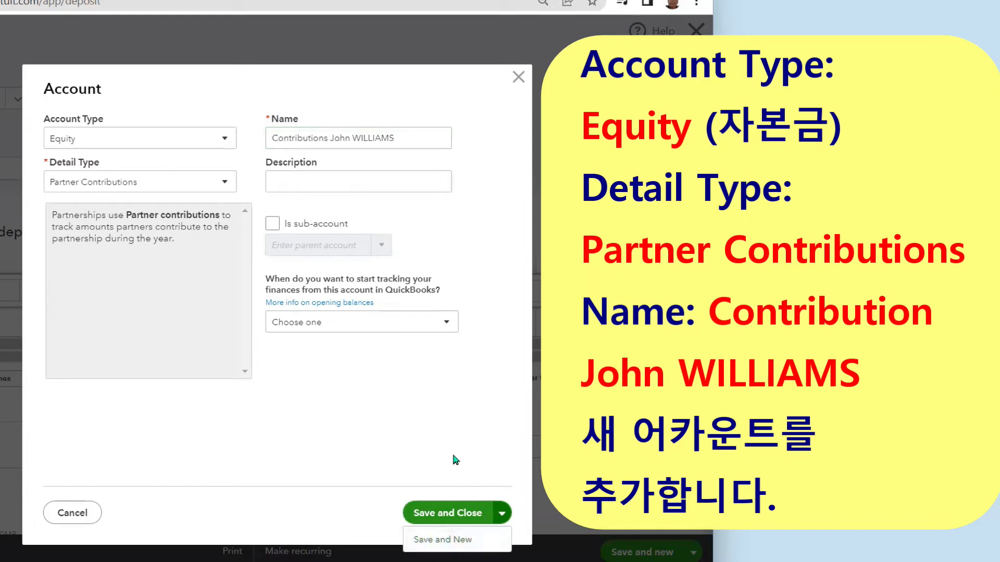
click(454, 514)
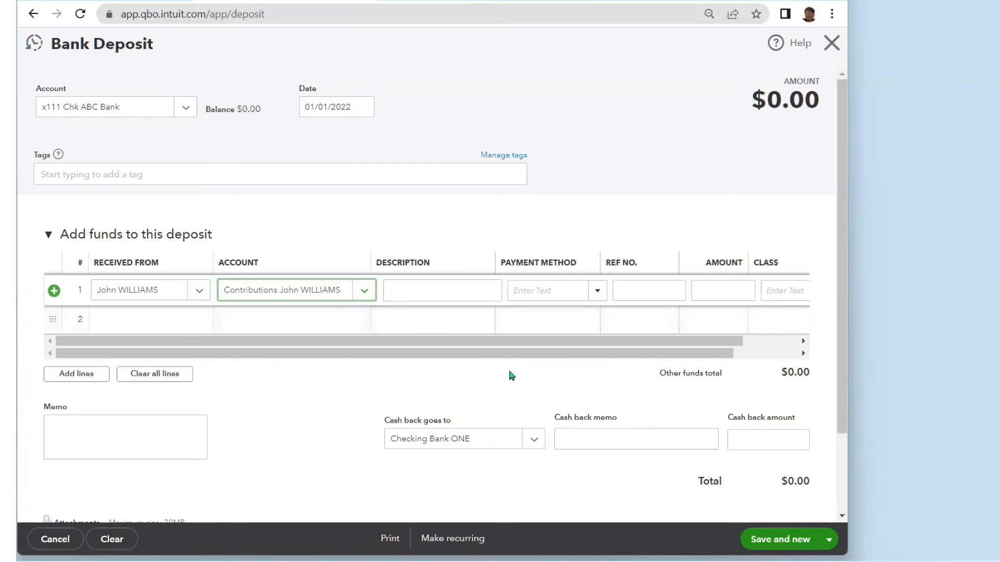
- Enter deposit line 1 as a Check, reference 2098, for 3,000,000.00
click(597, 290)
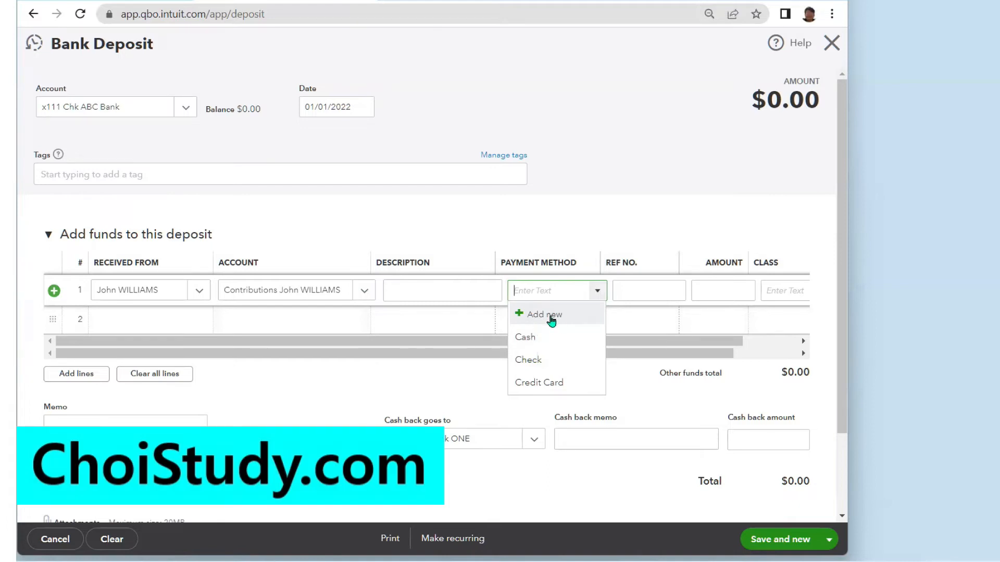
click(524, 362)
click(636, 287)
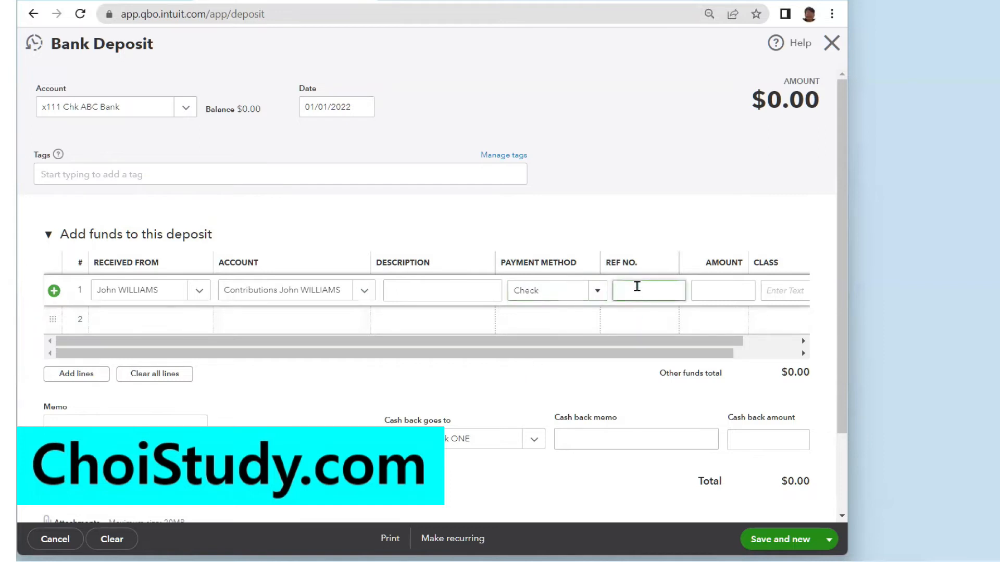
text(2098)
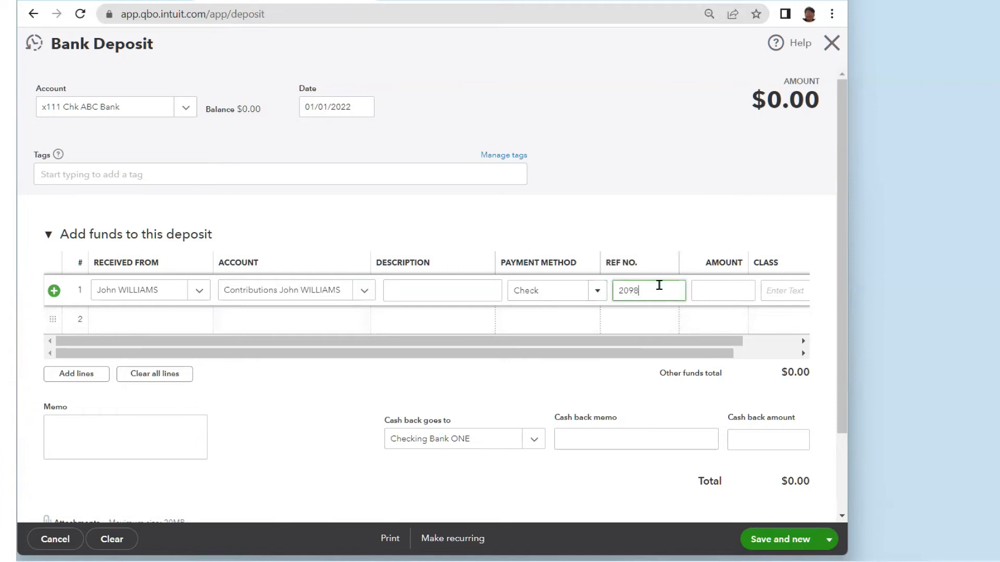
click(707, 293)
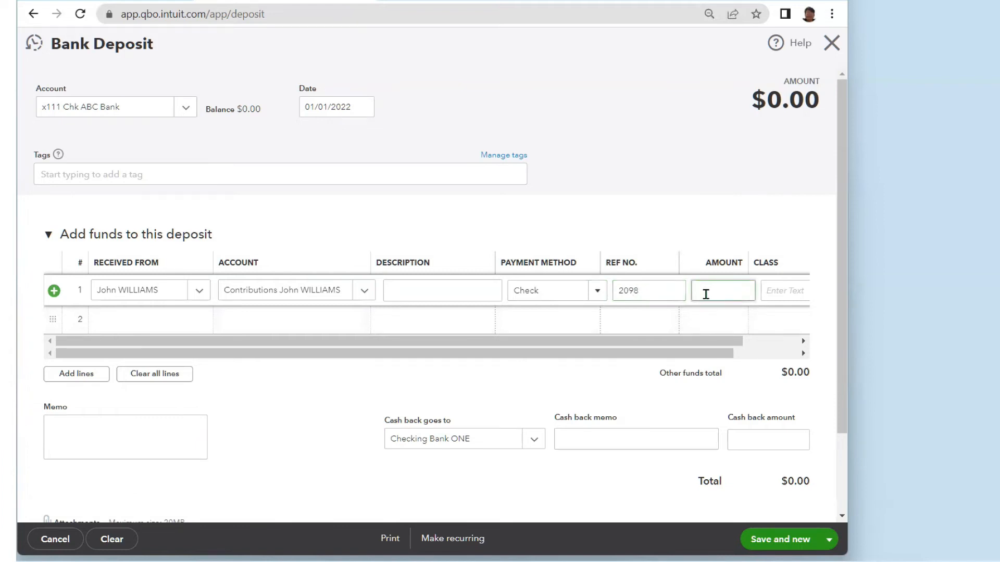
text(3000000)
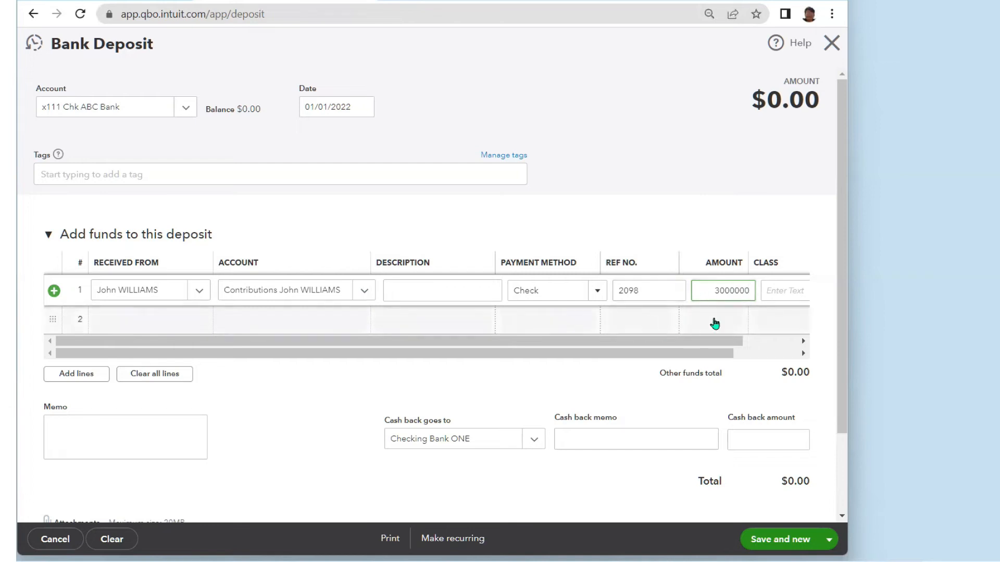
click(780, 293)
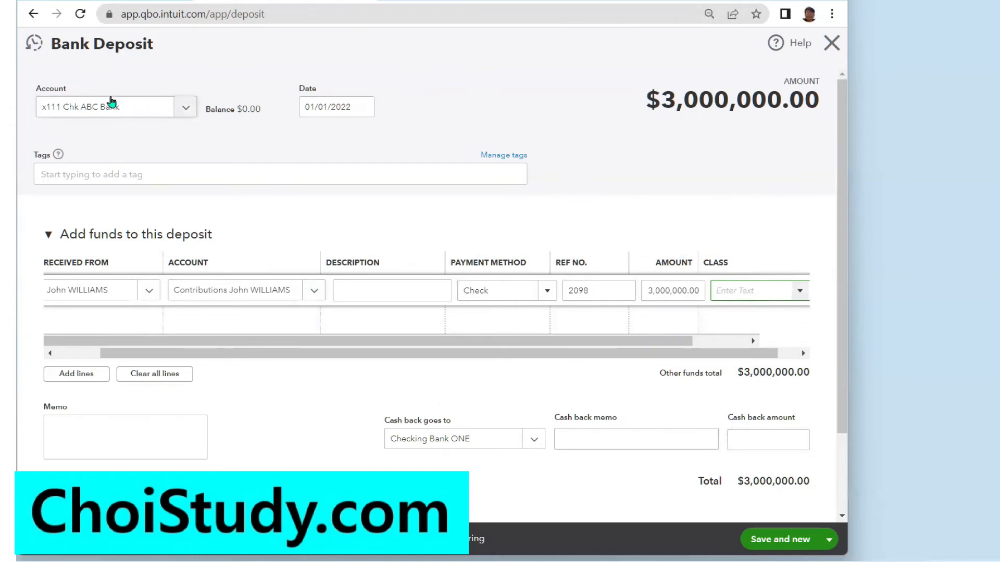
click(828, 541)
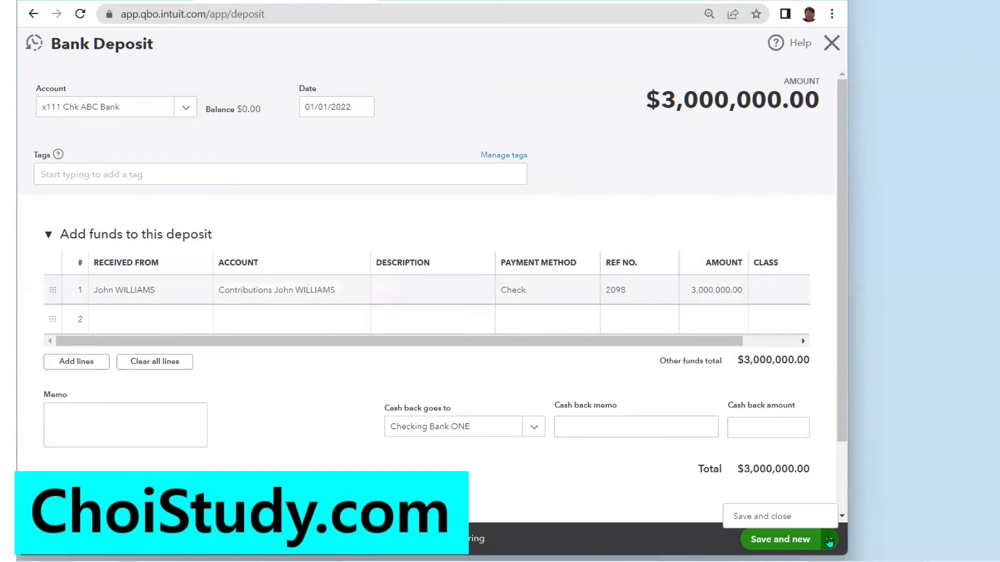
- Save and close the deposit, then view the x111 Chk ABC Bank register
click(777, 517)
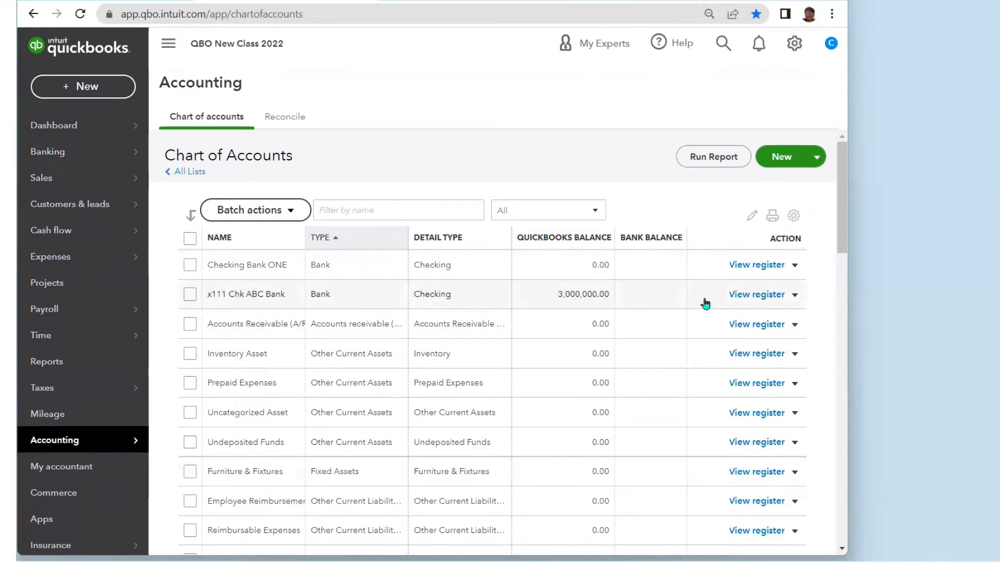
click(770, 296)
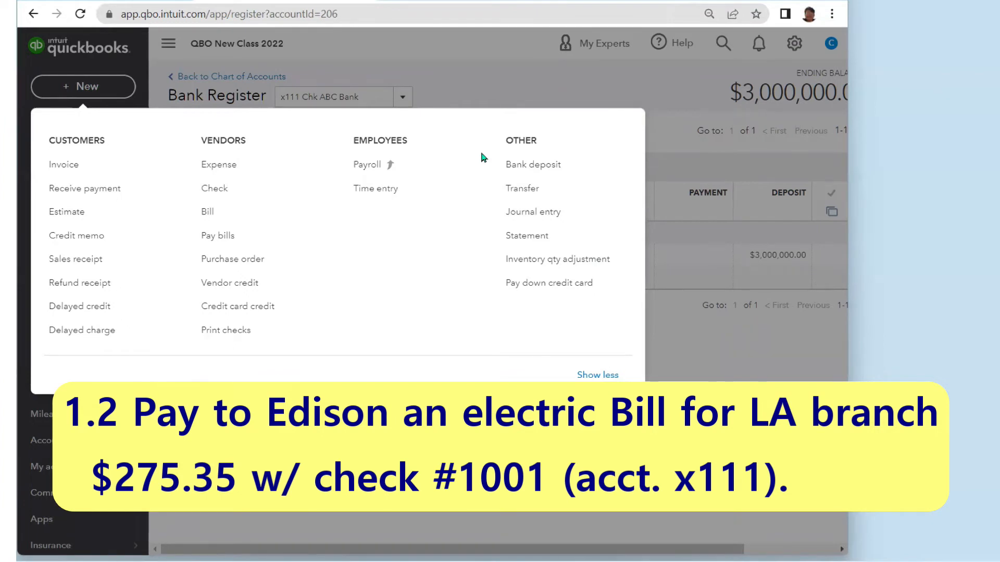
- Open a blank Check form from the + New menu's Vendors section
click(451, 65)
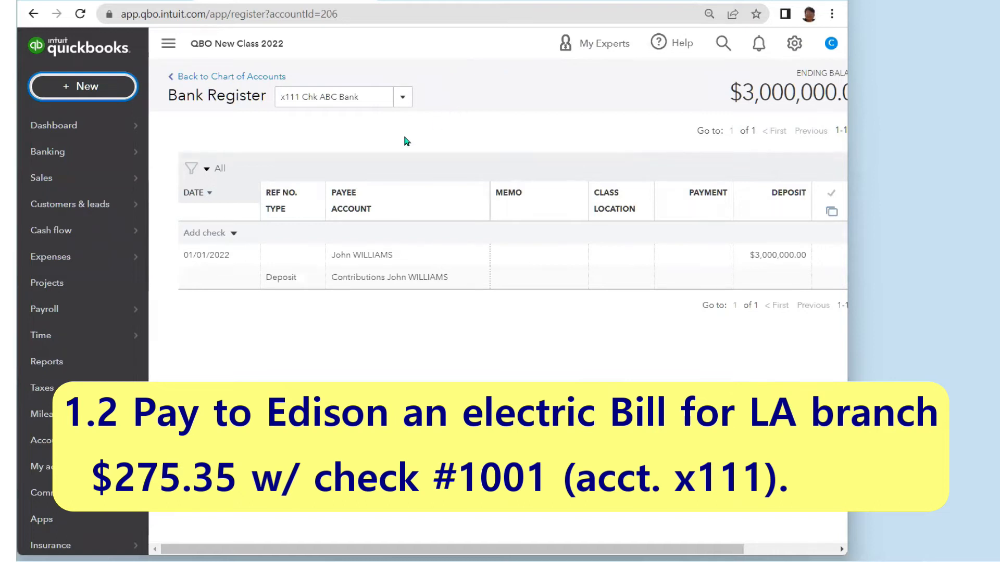
click(83, 91)
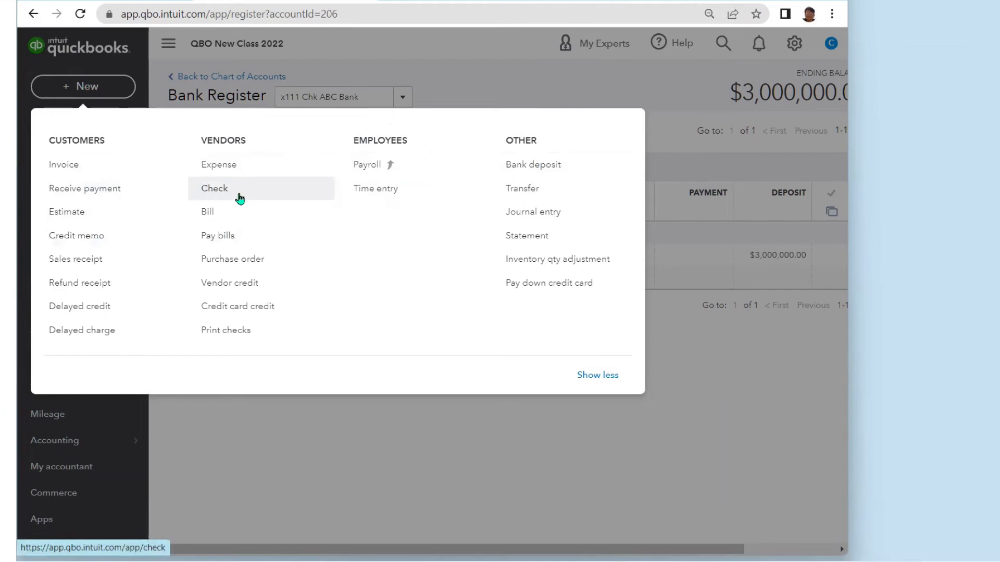
click(256, 197)
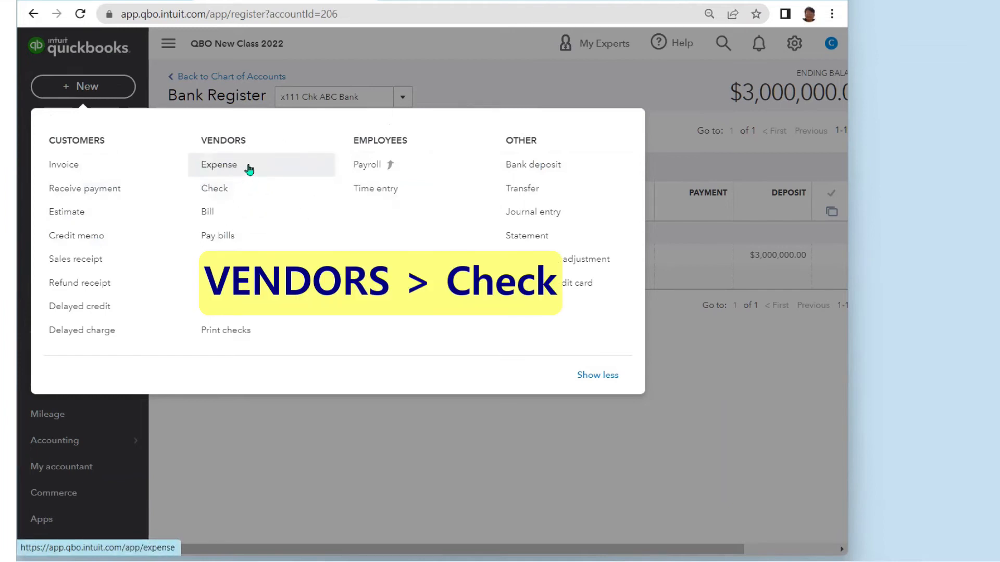
click(248, 195)
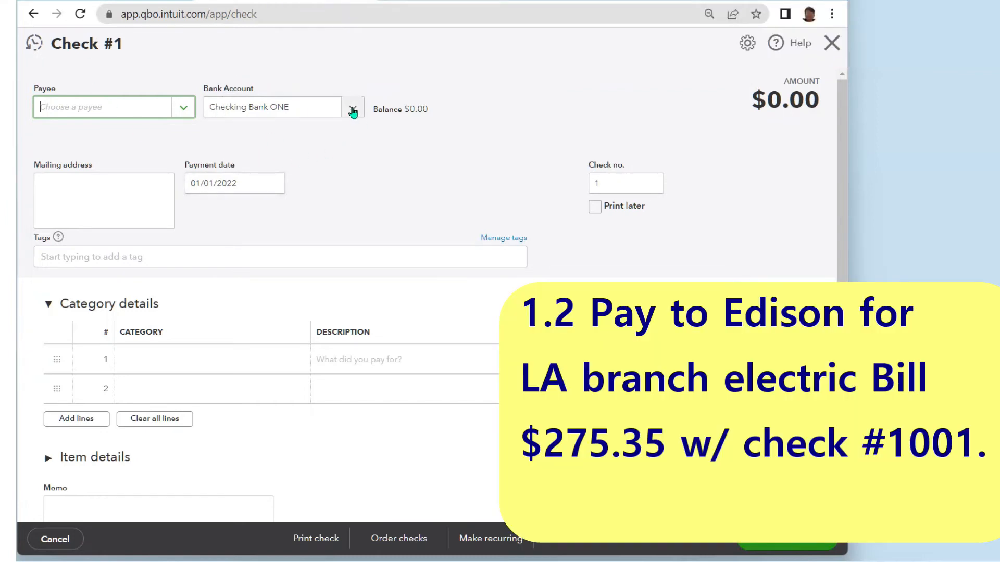
- Pay the check from x111 Chk ABC Bank to new vendor Edison, dated 01/02/2022
click(352, 111)
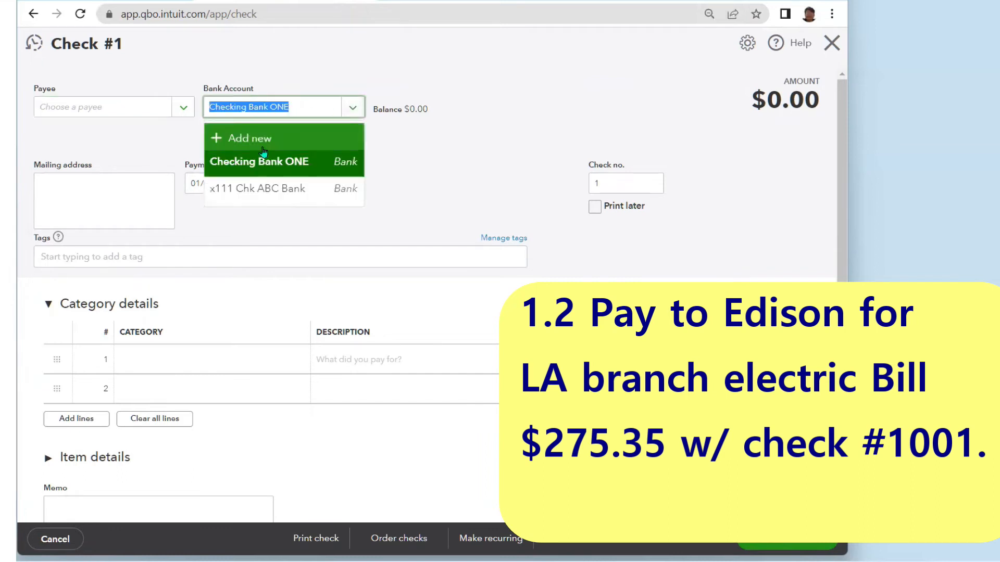
click(241, 192)
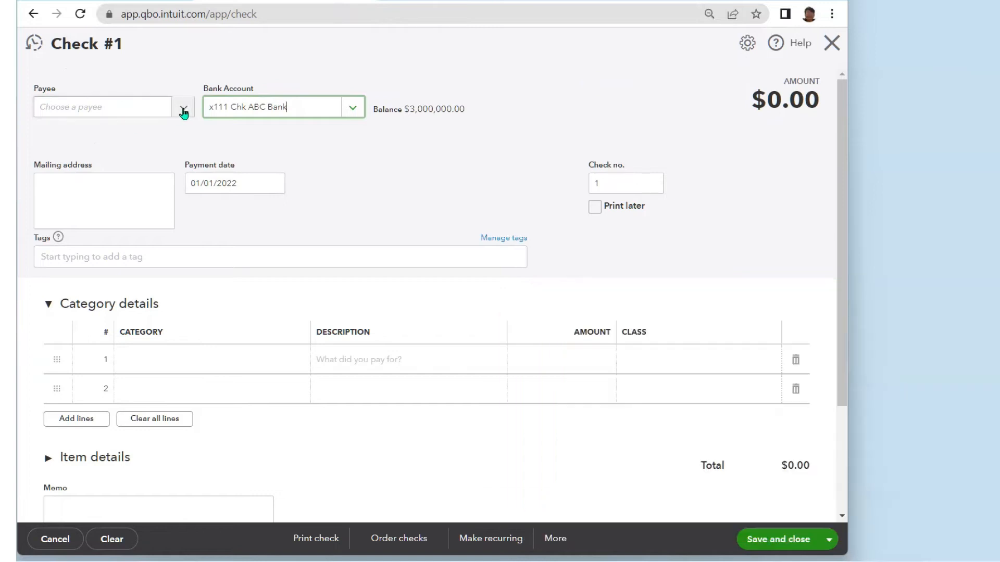
click(184, 110)
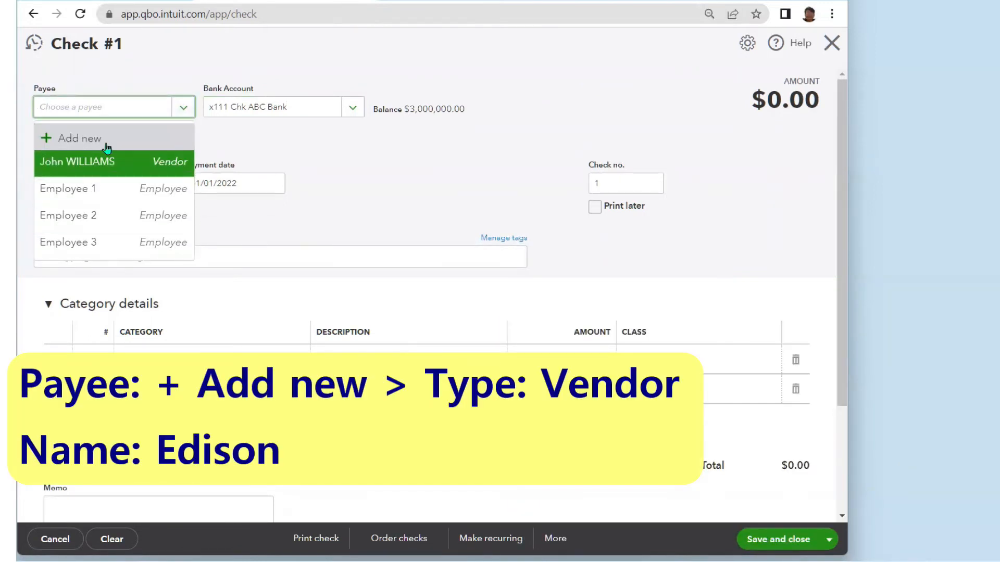
click(80, 139)
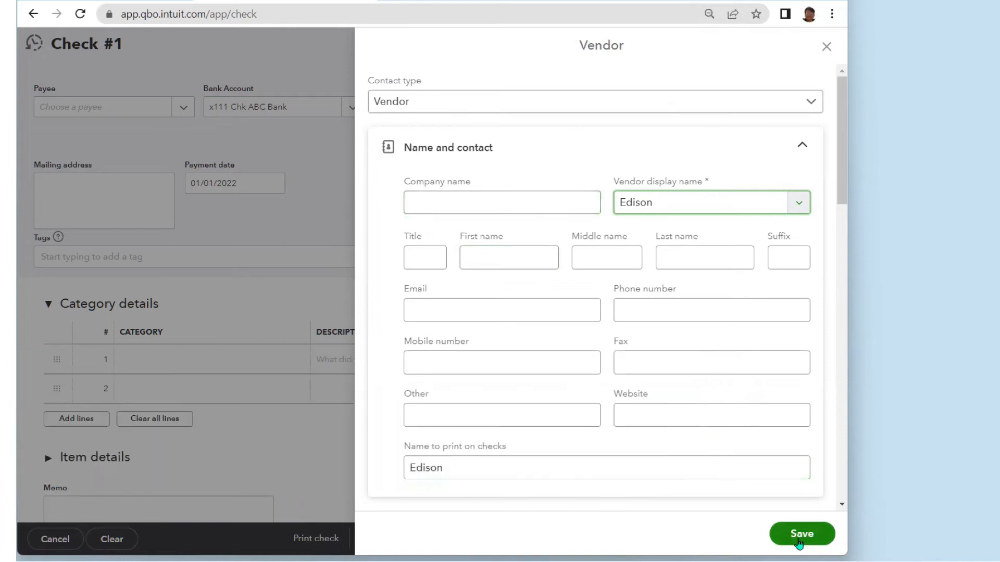
click(800, 535)
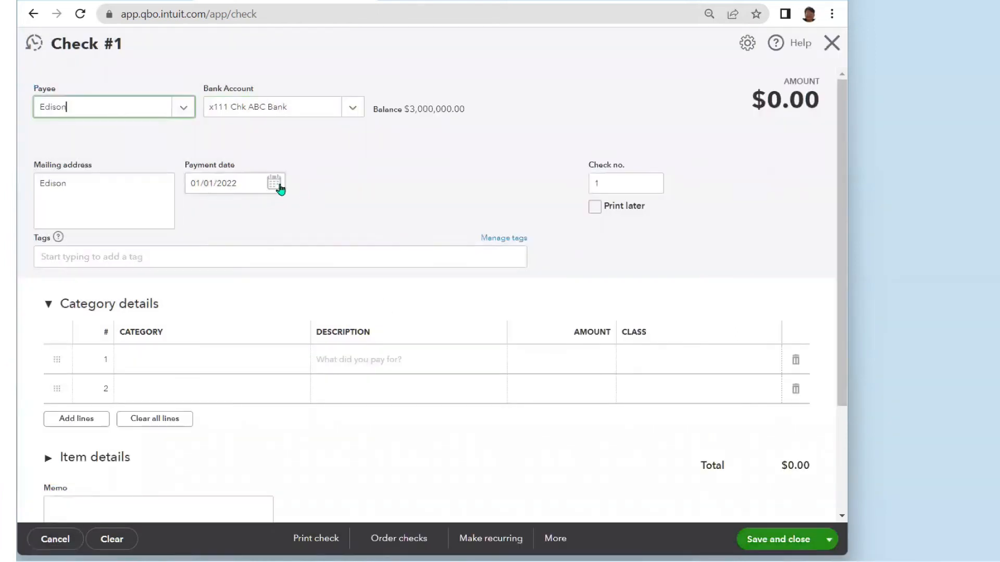
click(275, 185)
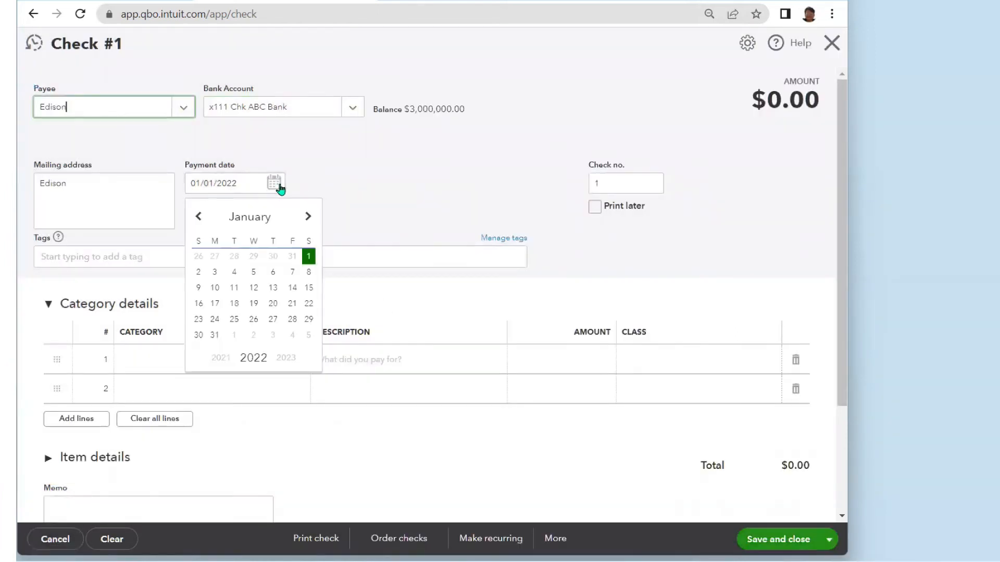
click(199, 272)
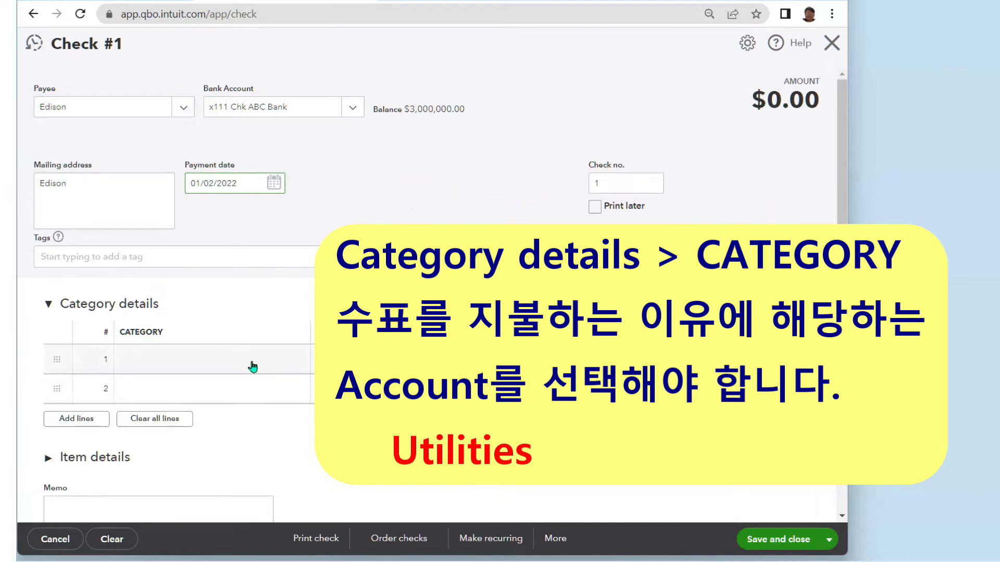
- Set the check's first category line to the Utilities expense account
click(290, 365)
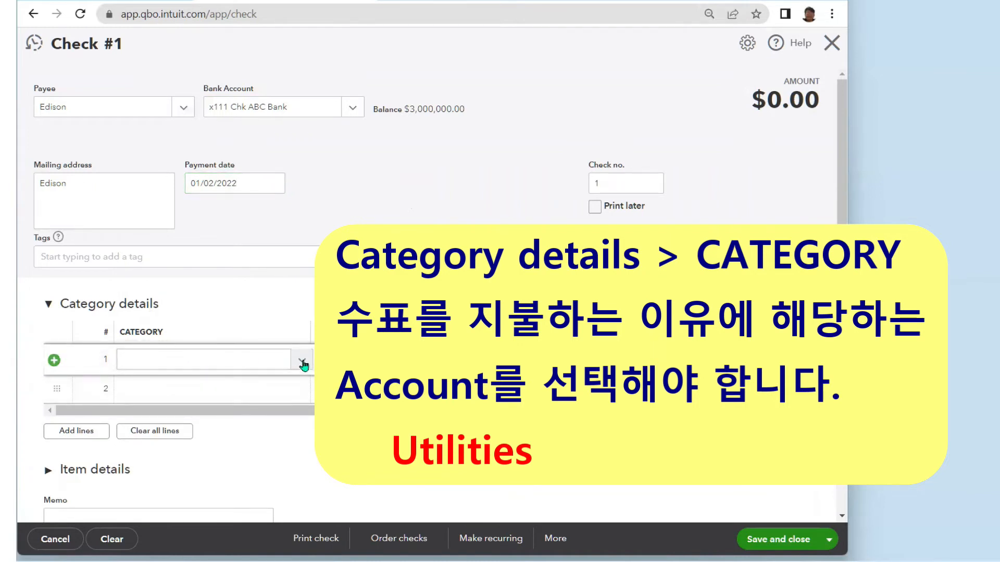
click(302, 363)
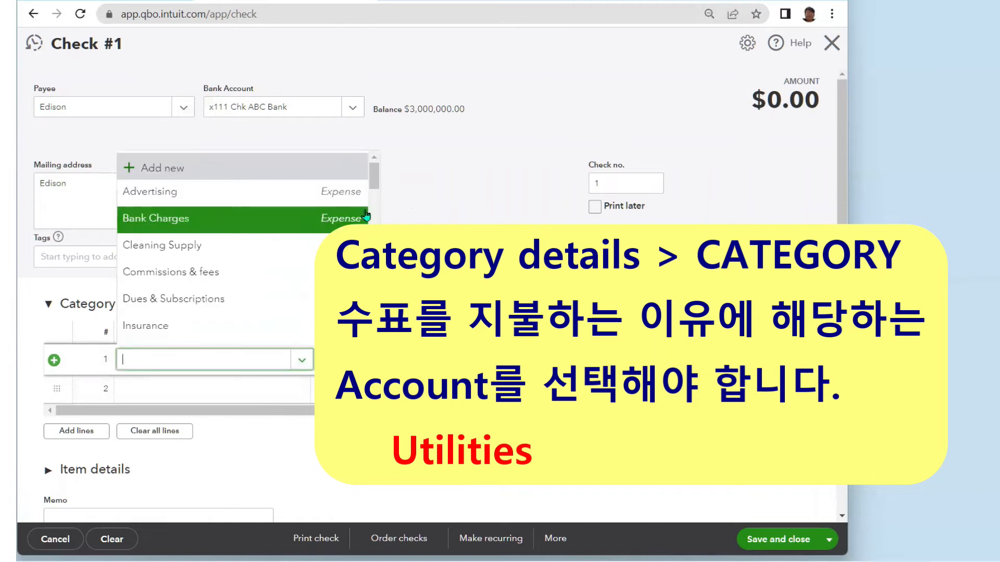
drag(374, 180, 370, 250)
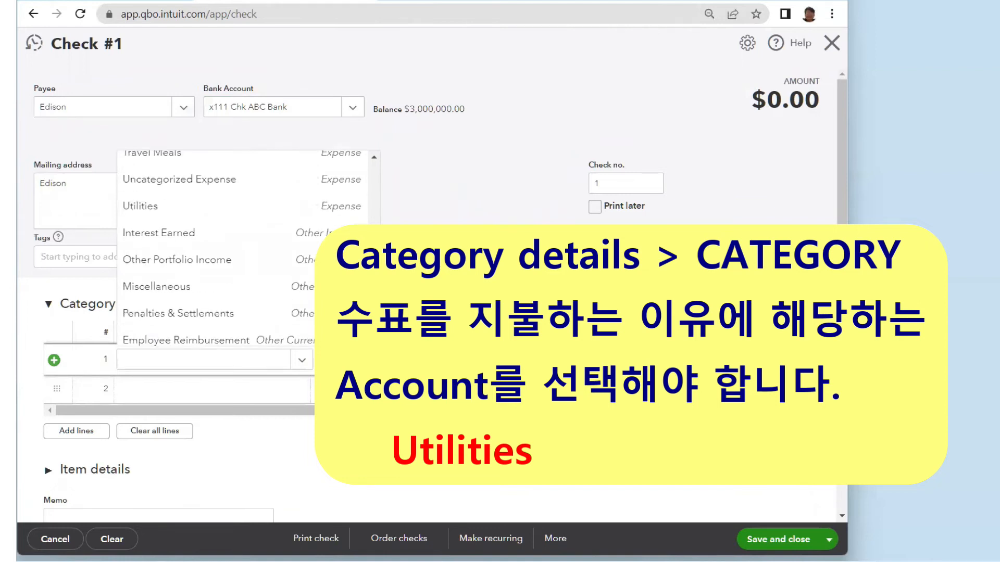
click(230, 210)
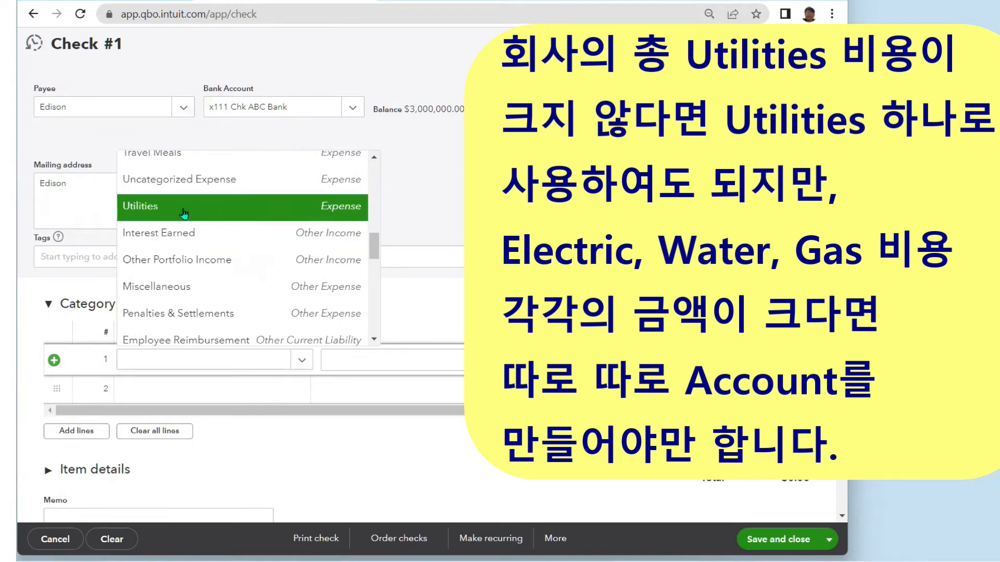
click(215, 208)
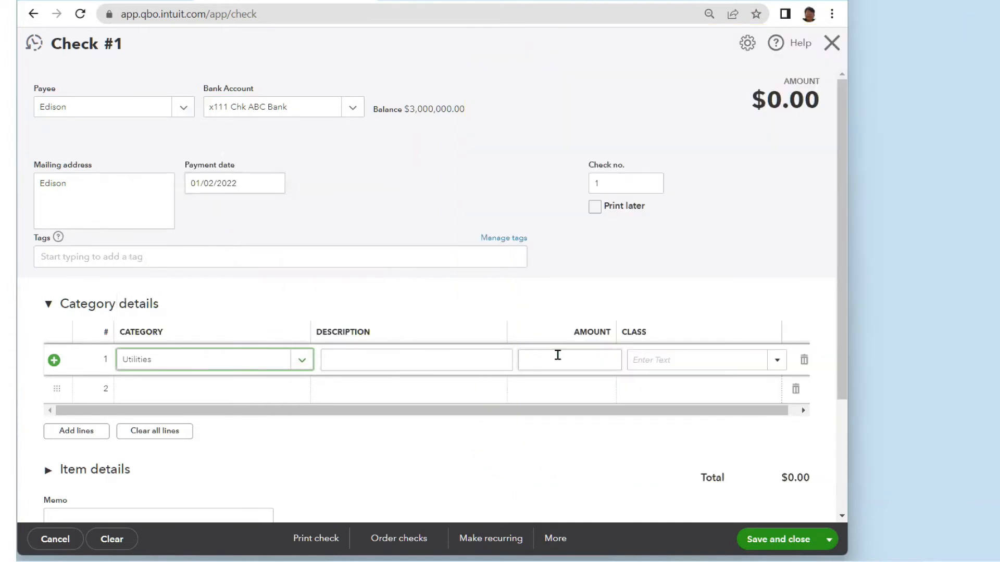
click(557, 355)
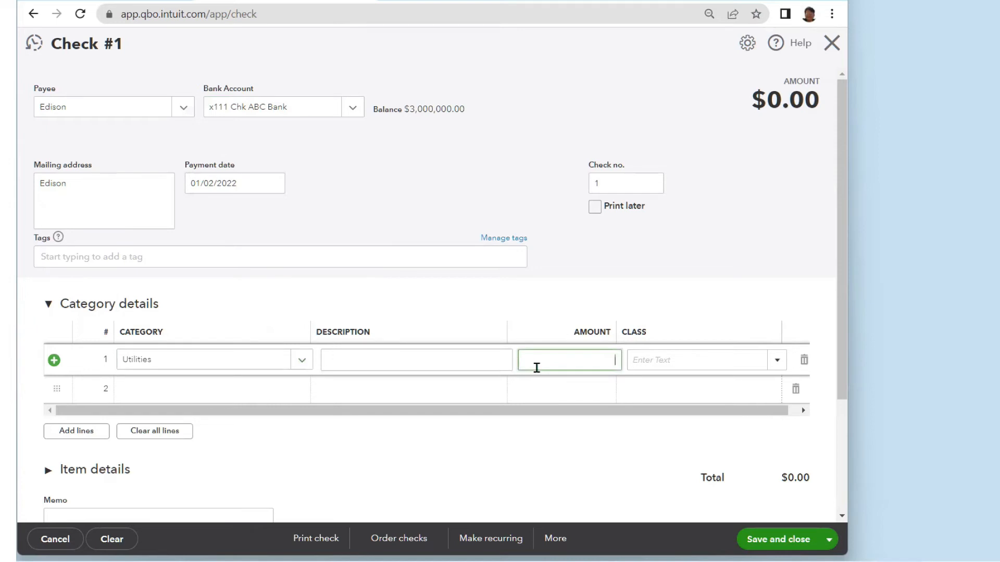
- Give the Utilities line 275.35 with class LA and set check number 1001
text(.35)
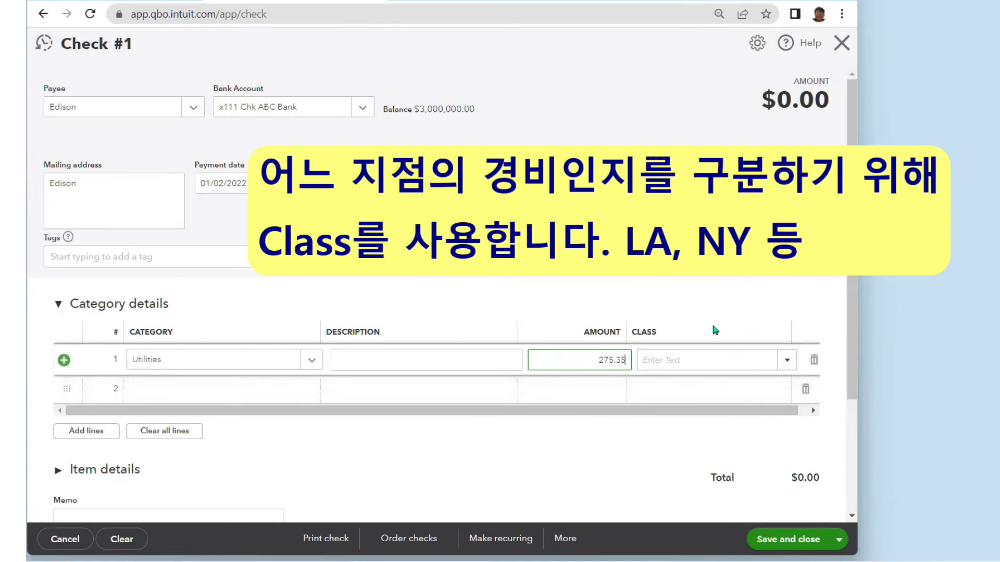
click(785, 360)
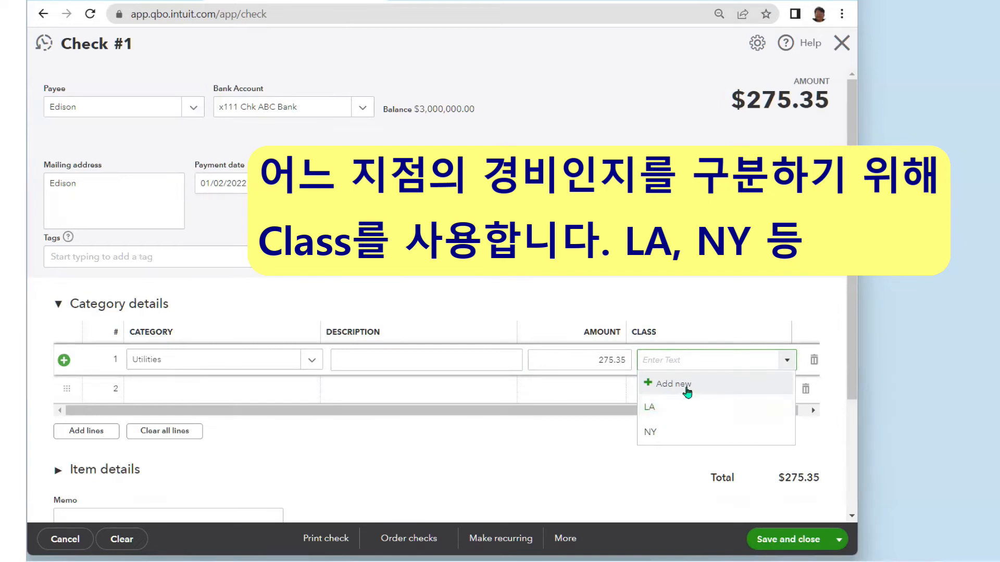
click(655, 407)
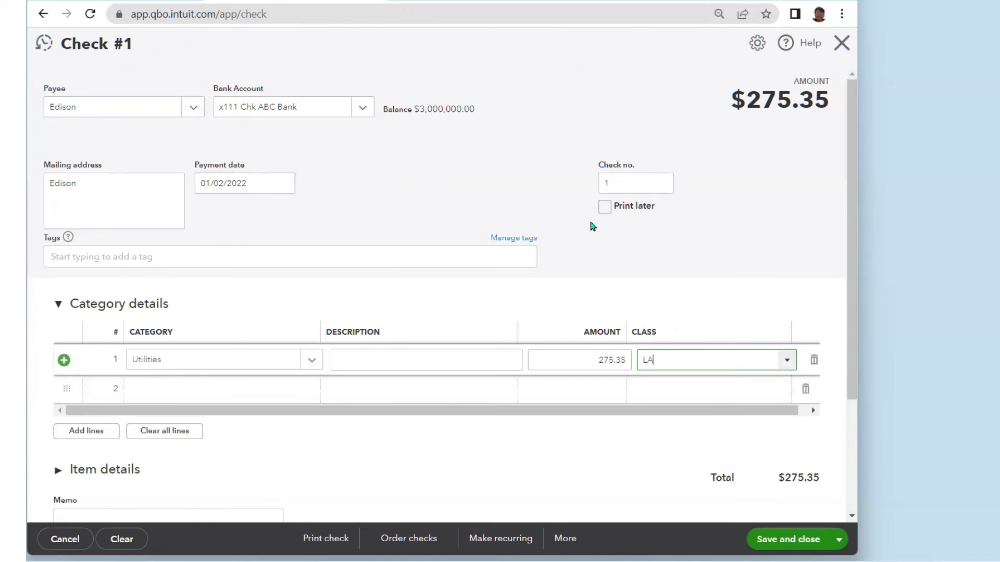
click(630, 182)
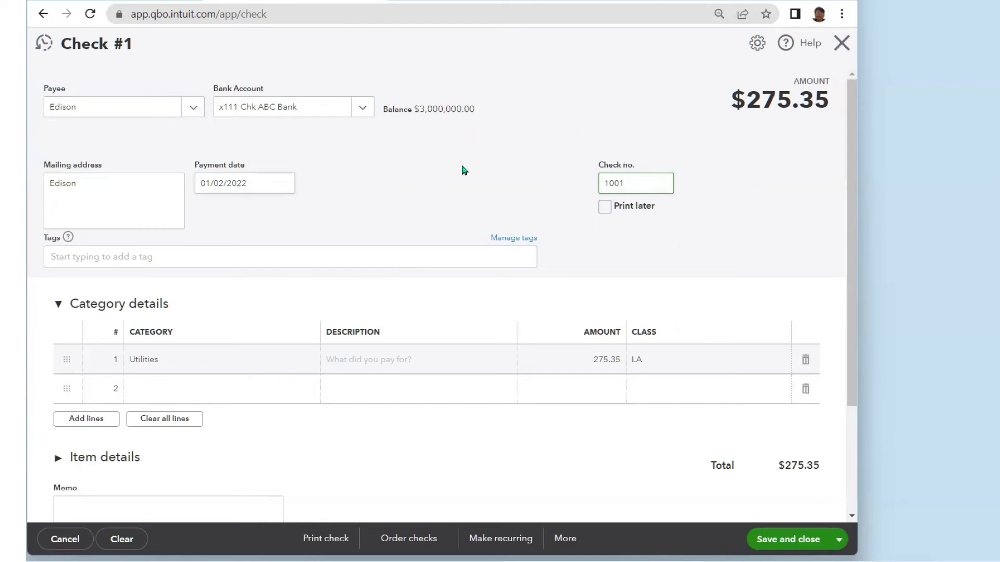
- Confirm check number 1001, save the check, and open a new Check #1002
key(shift+Tab)
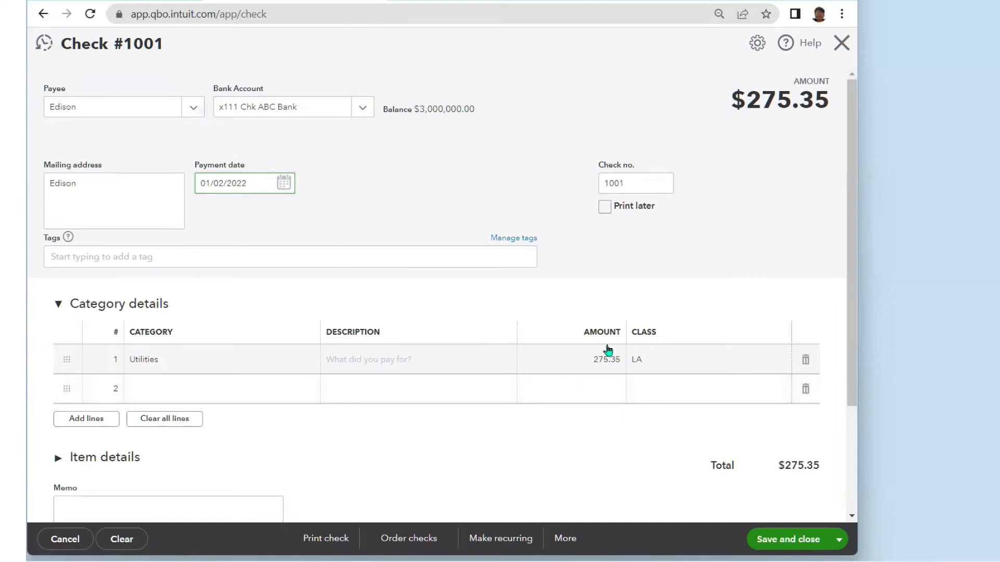
click(803, 550)
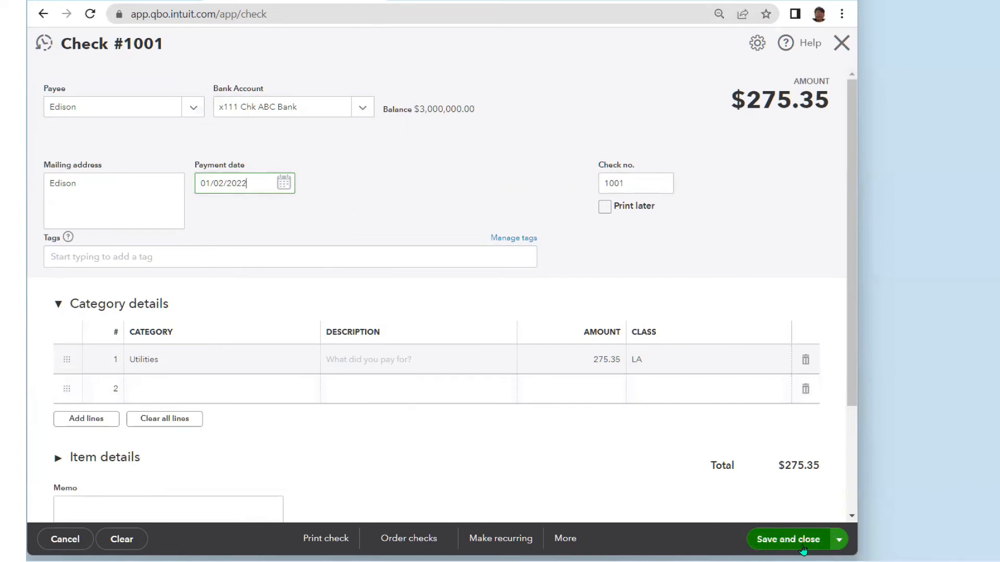
click(838, 541)
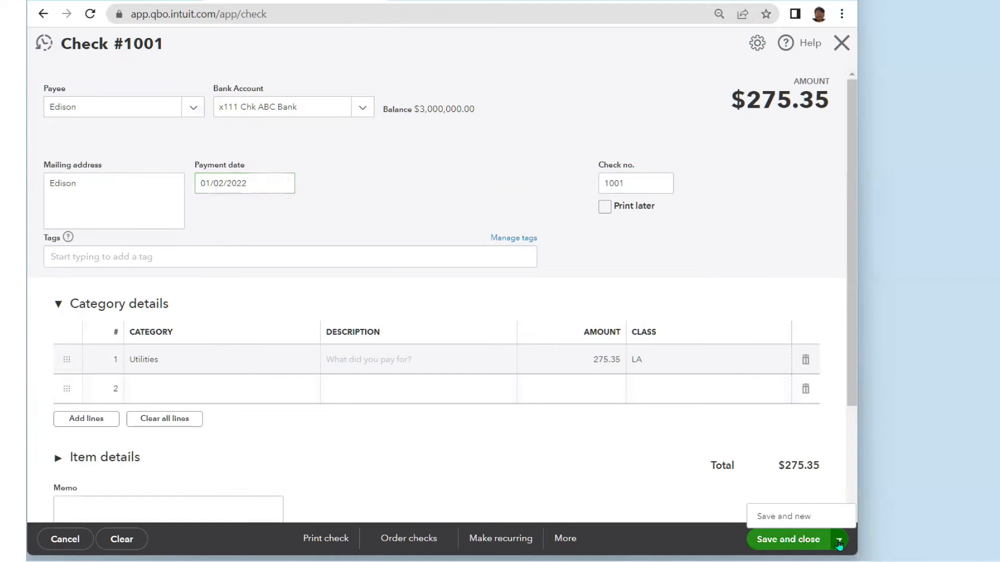
click(801, 518)
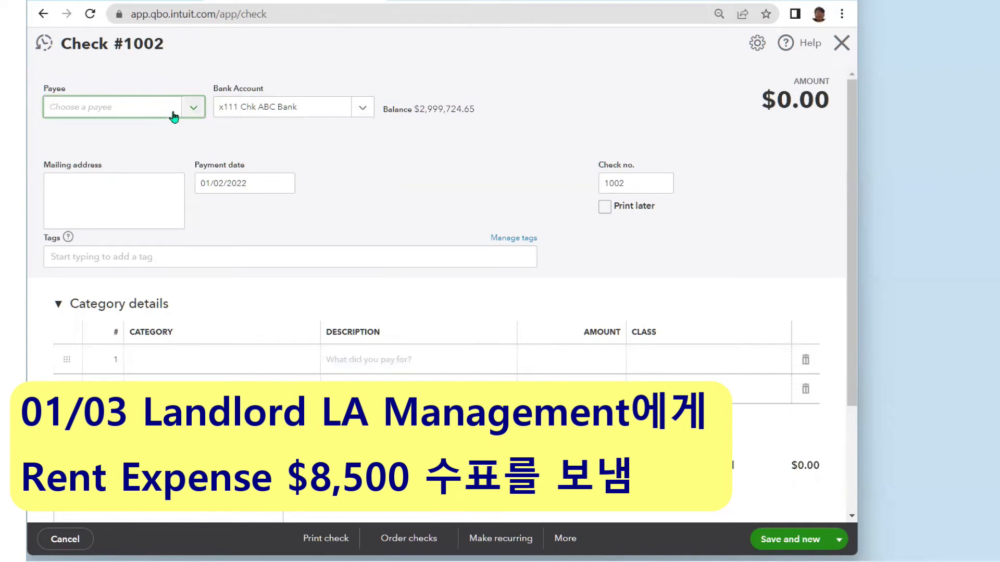
- Create vendor LA Management from the Payee list and set it as the payee
click(196, 111)
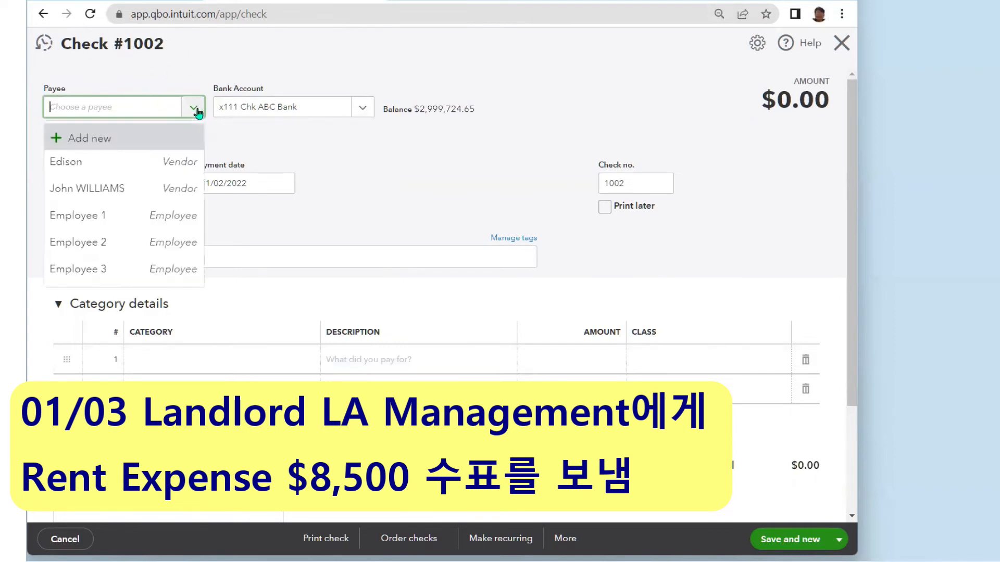
click(92, 140)
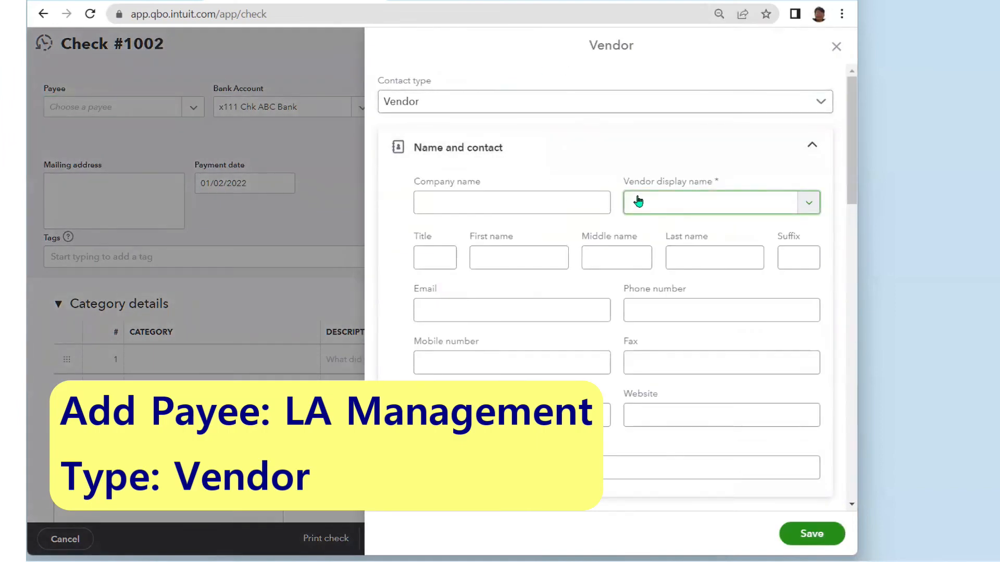
text(LA Management)
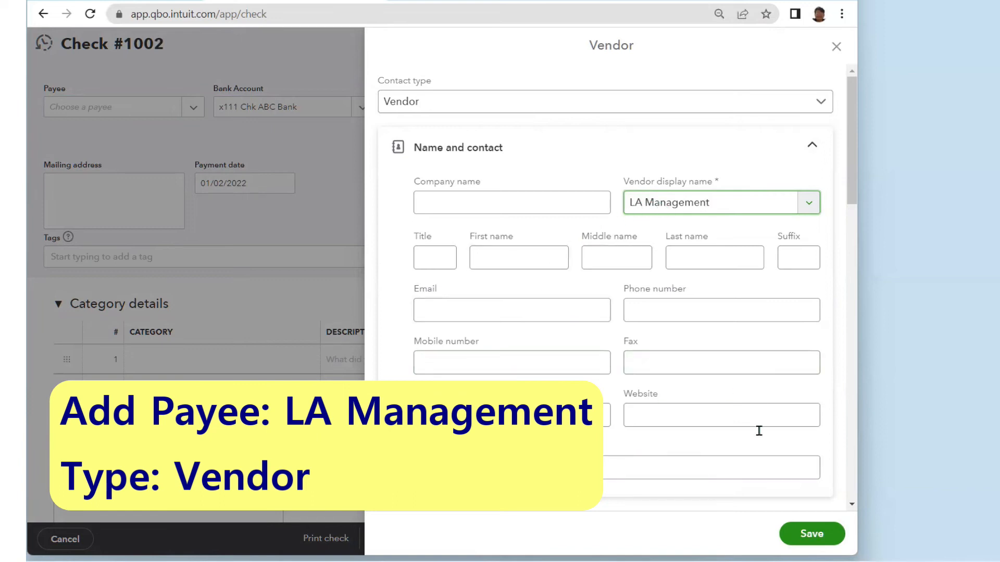
click(815, 536)
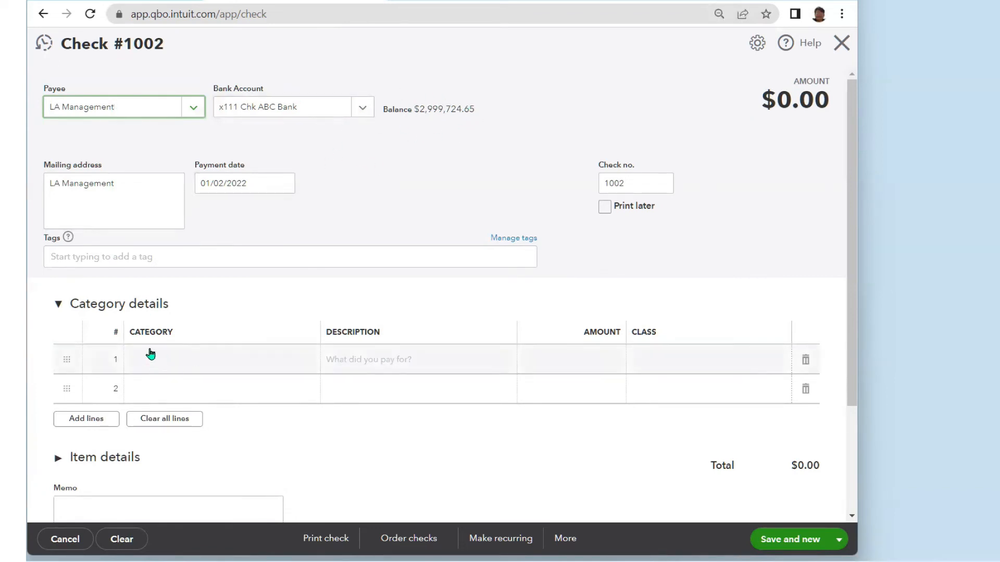
- Search 'Ren' and assign Rent or Lease as the category on check #1002's first line
click(226, 363)
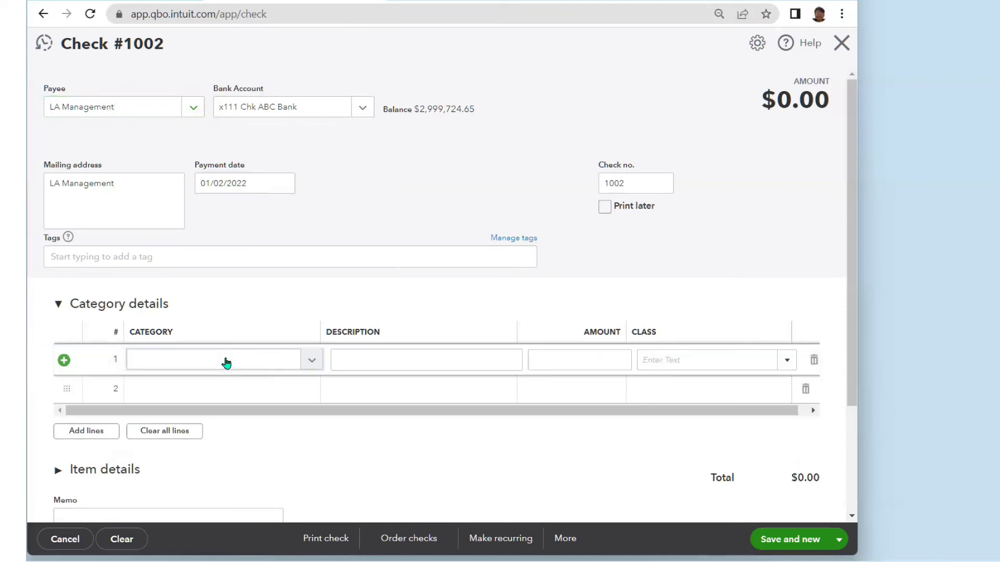
click(310, 361)
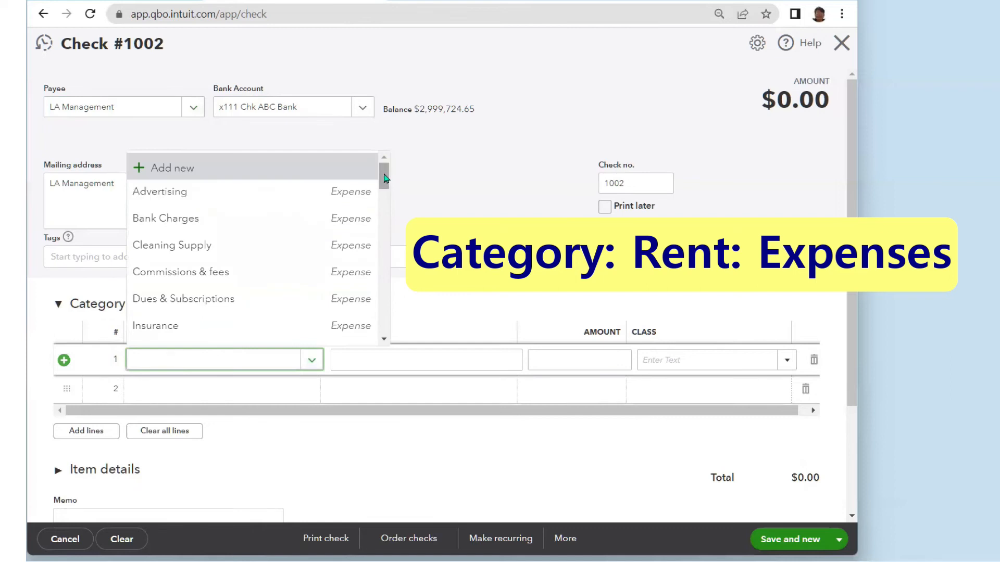
mouse_move(383, 180)
mouse_down()
mouse_move(383, 223)
mouse_move(384, 177)
mouse_up()
click(411, 190)
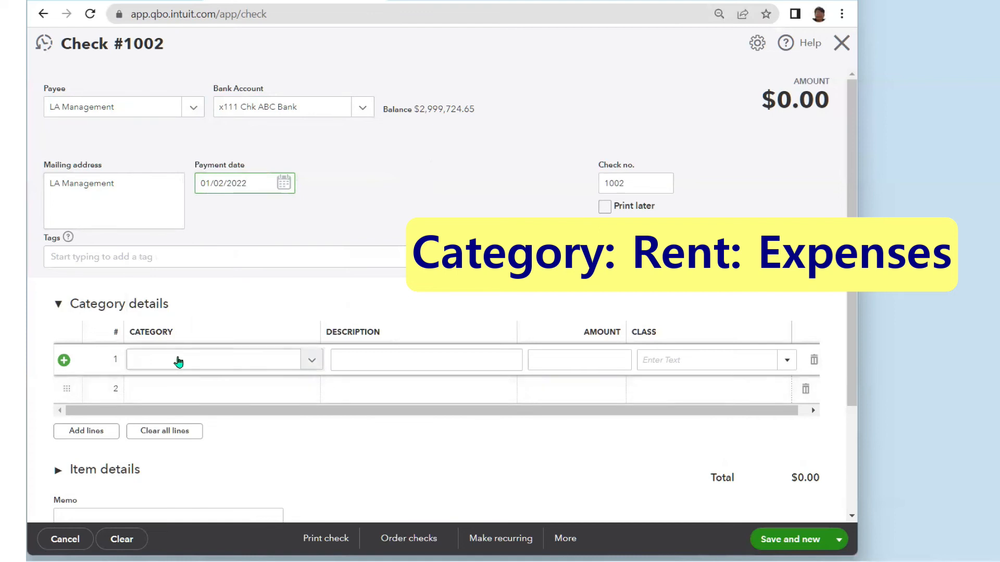
click(204, 363)
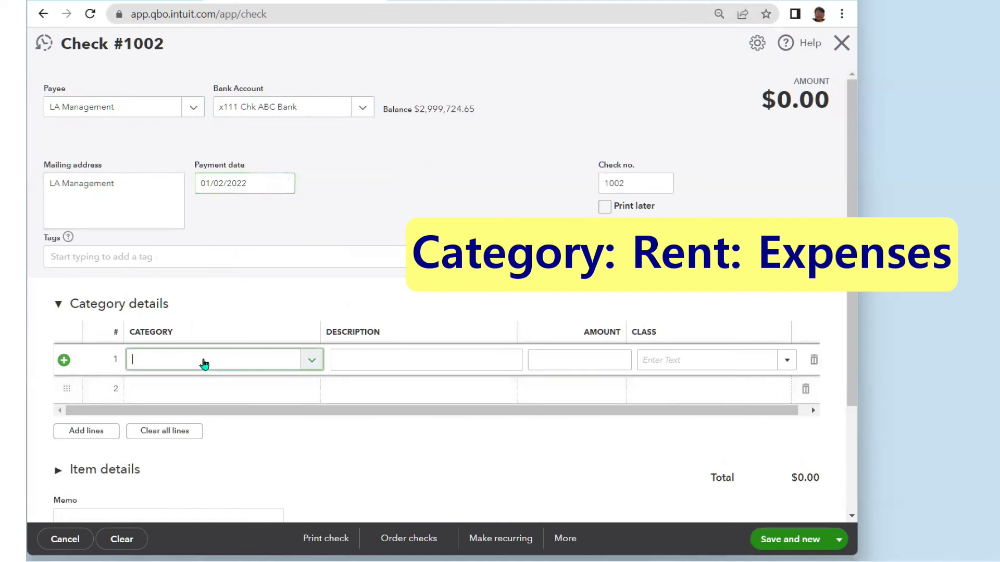
text(Re)
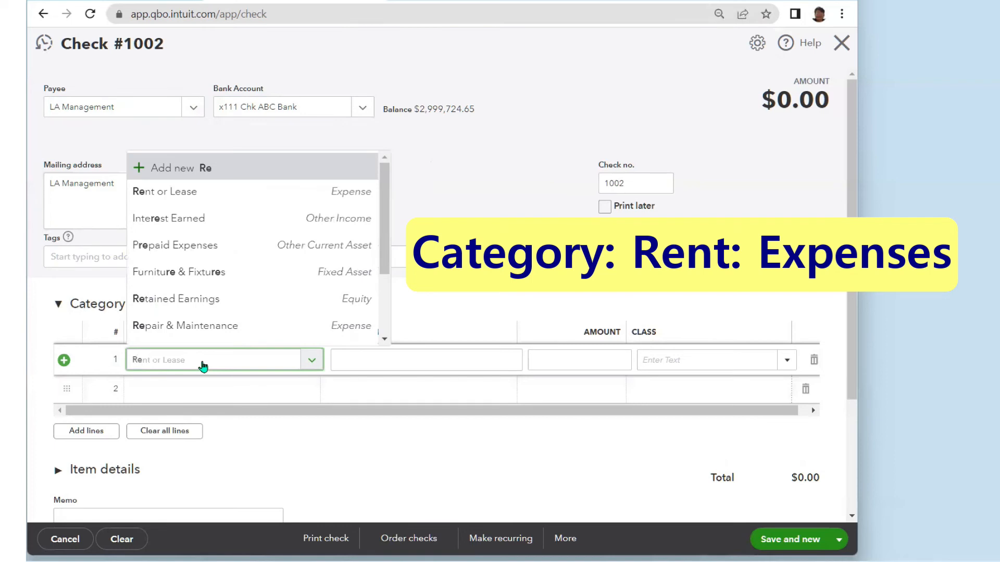
text(n)
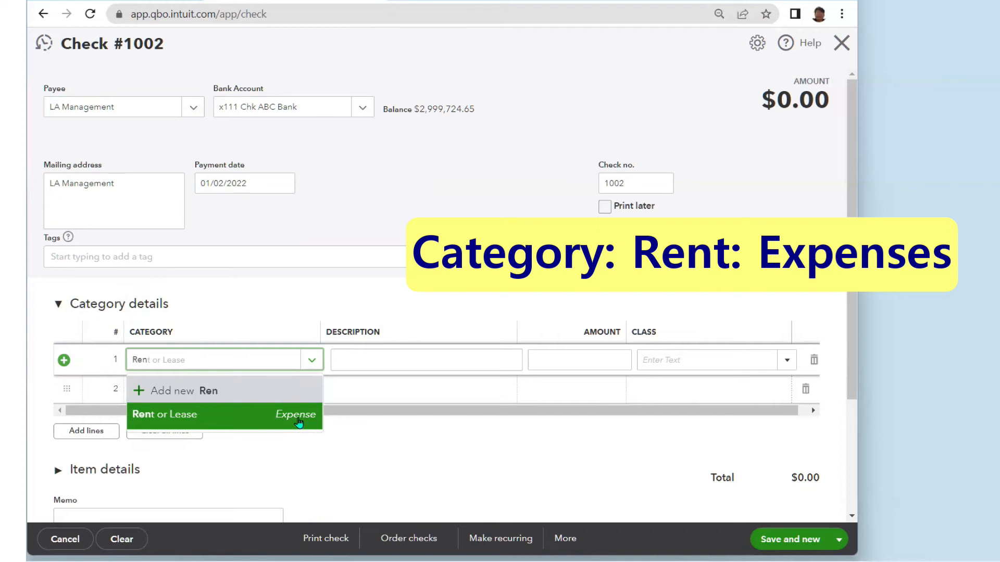
click(207, 422)
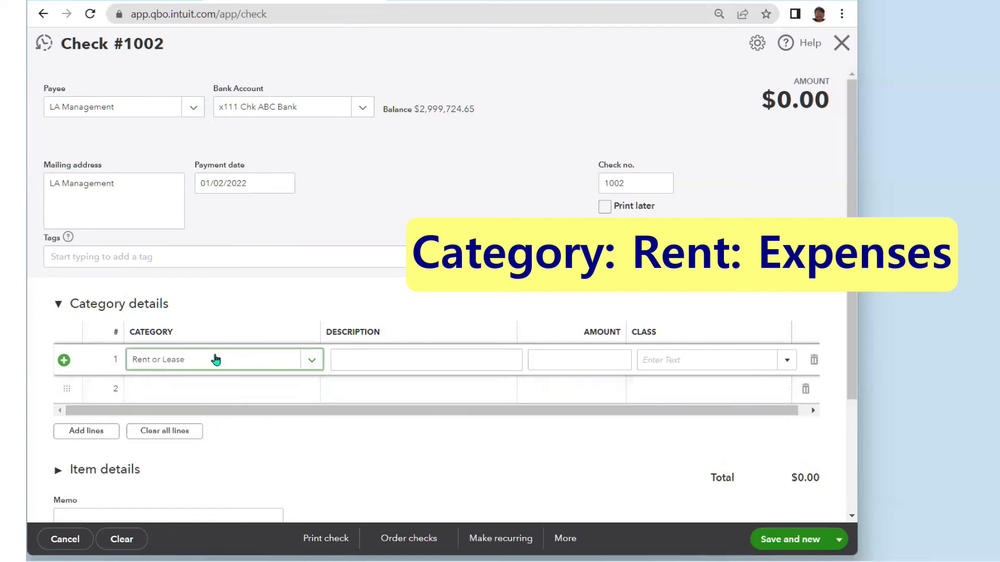
- Enter 8500 as line 1's amount and assign it to the LA class
click(555, 360)
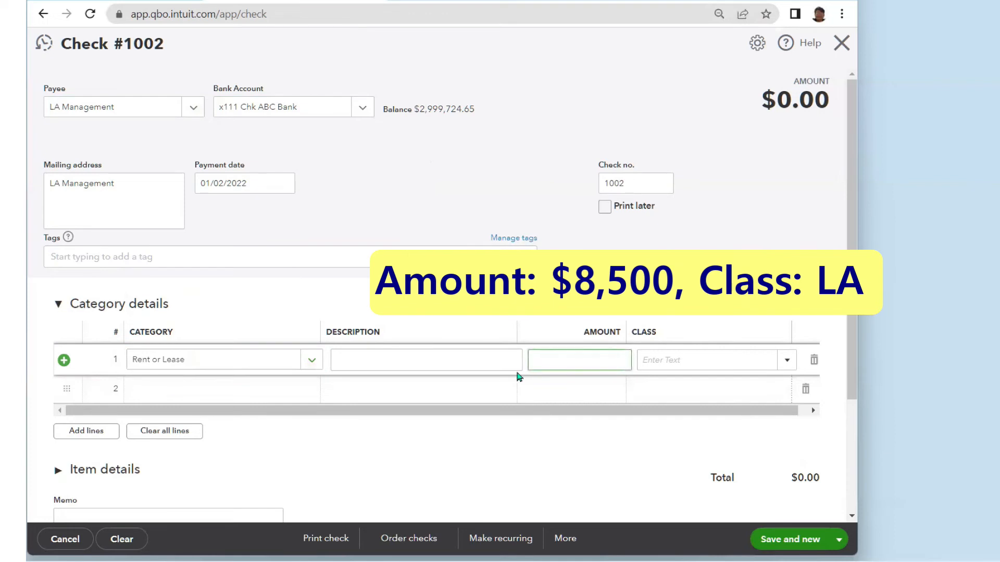
text(8500)
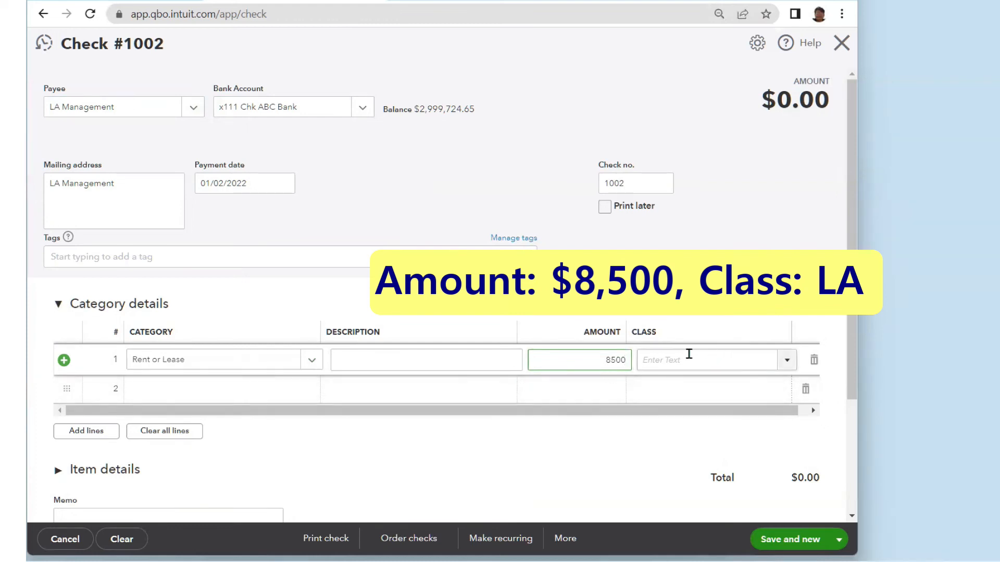
click(787, 360)
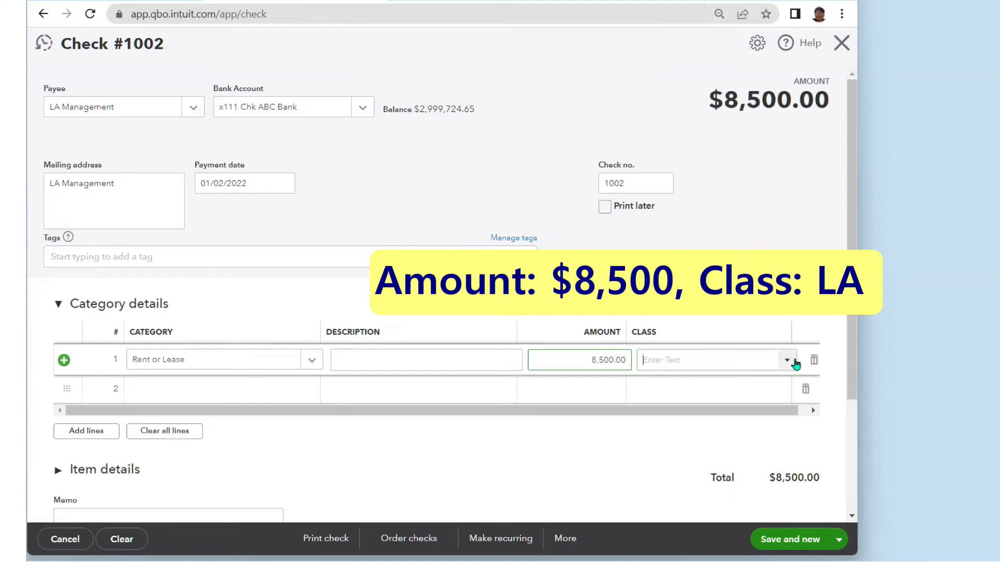
click(651, 408)
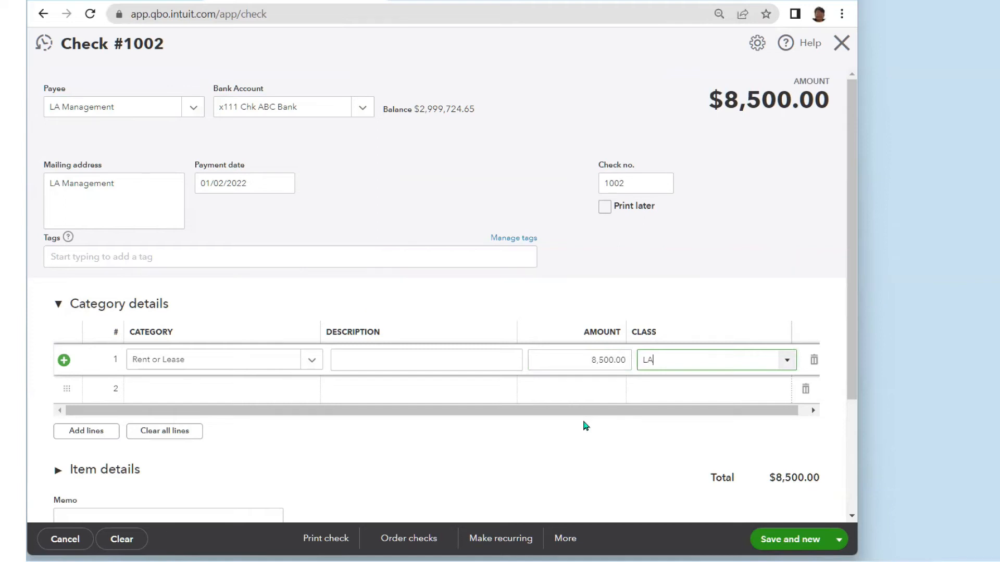
- Date the check 01/03/2022 and save it, starting a new check #1003
click(285, 187)
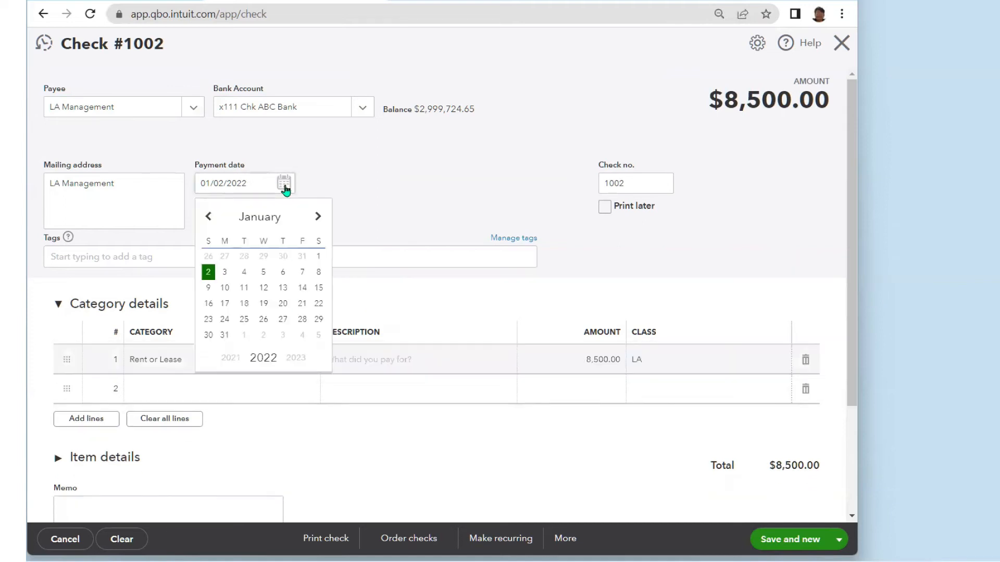
click(226, 271)
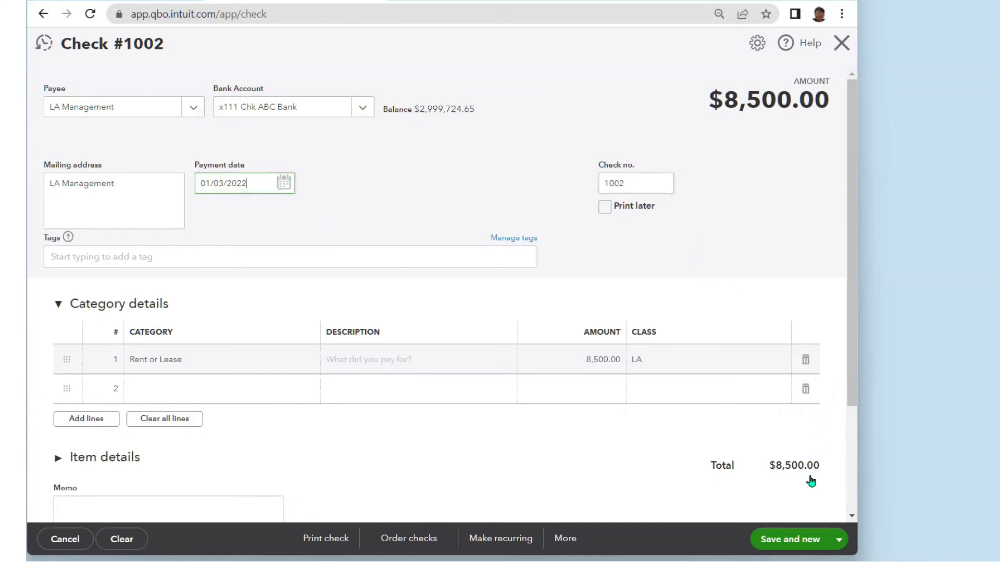
click(811, 544)
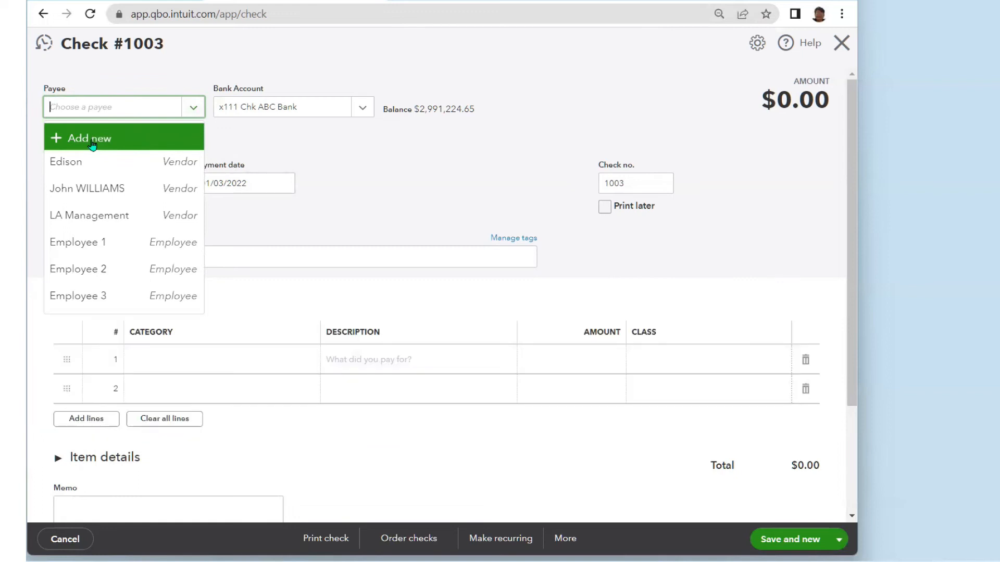
- Create the vendor 'NY Management' and set it as check #1003's payee
click(92, 139)
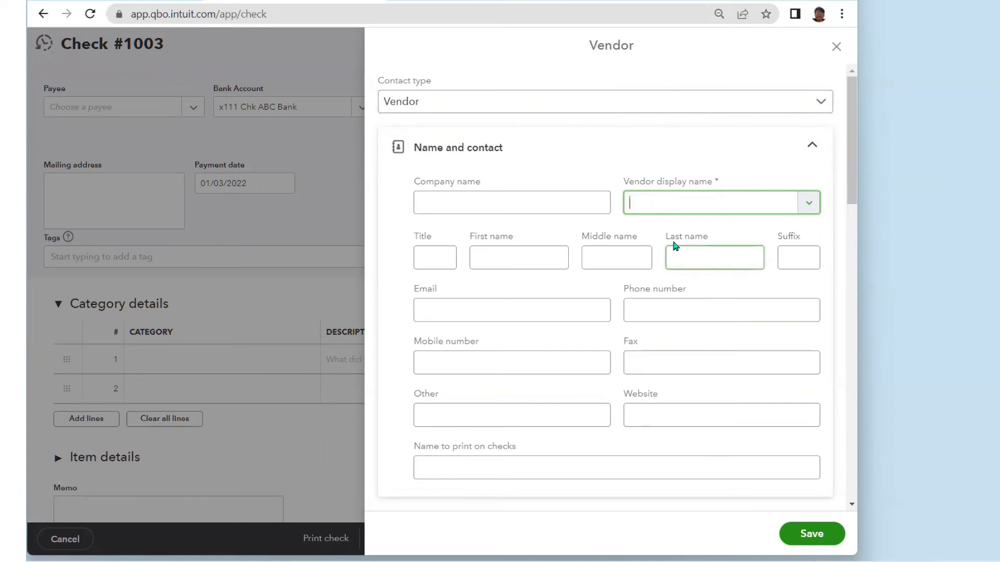
text(NY Management)
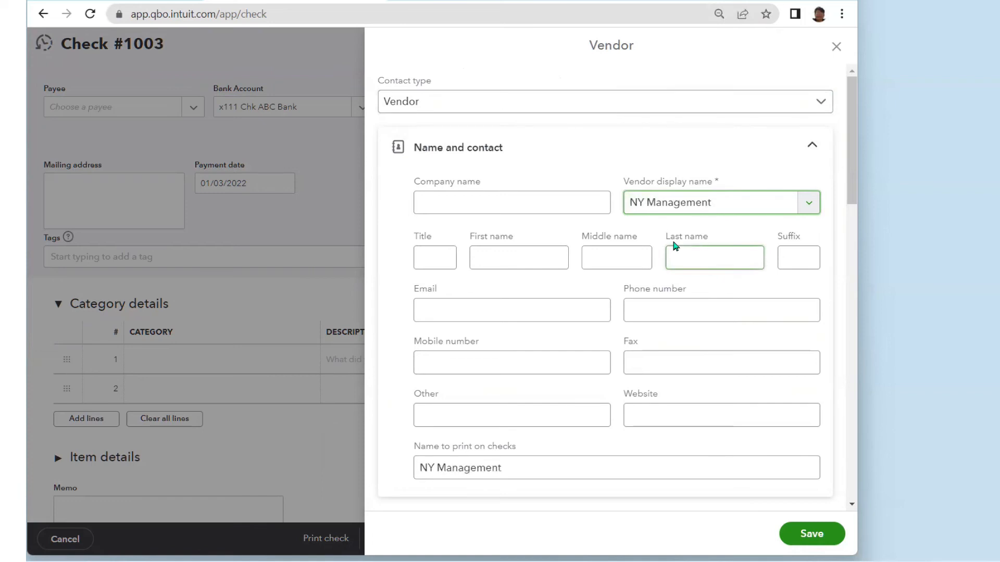
click(808, 533)
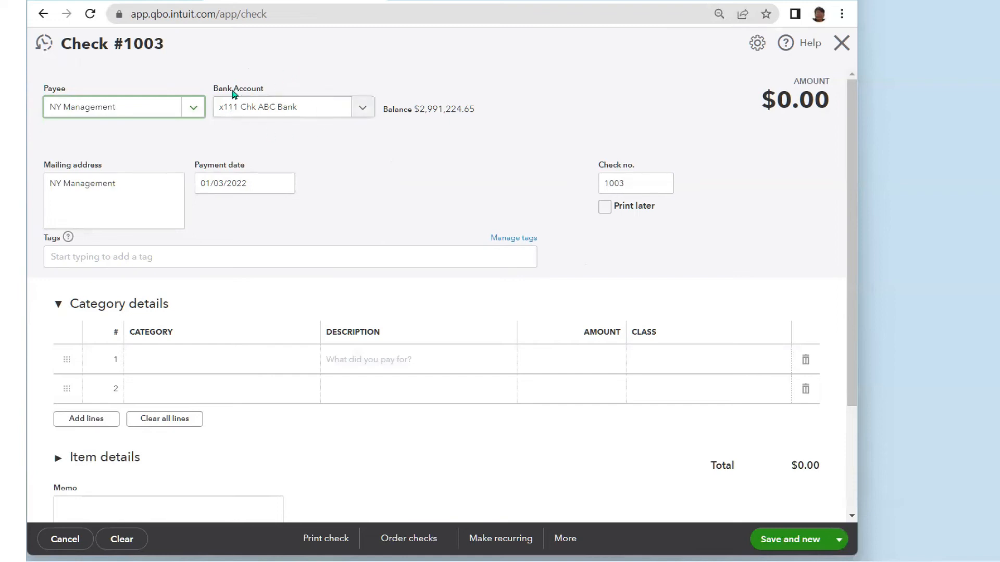
- Set check #1003's payment date to January 4, 2022 (01/04/2022)
click(283, 183)
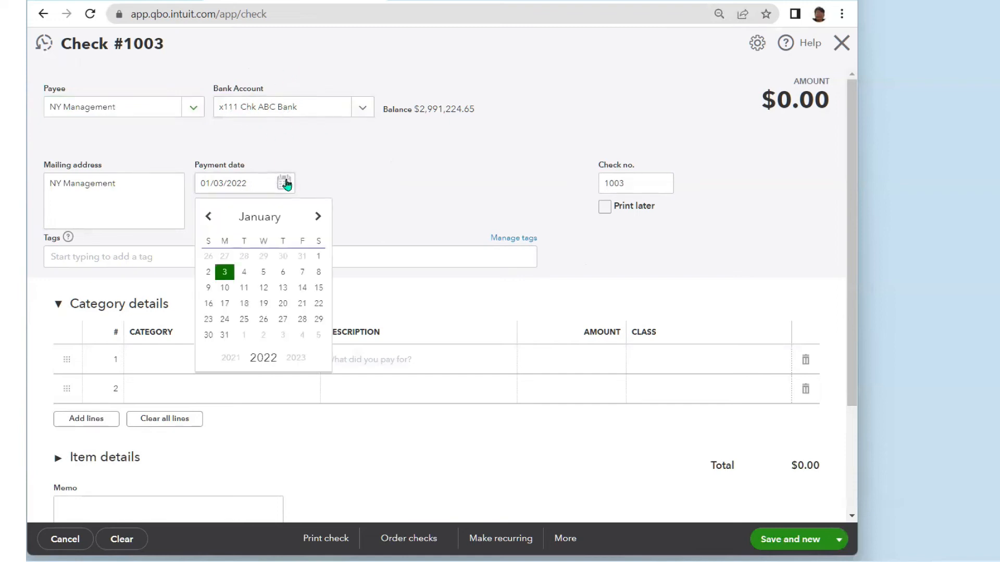
click(244, 276)
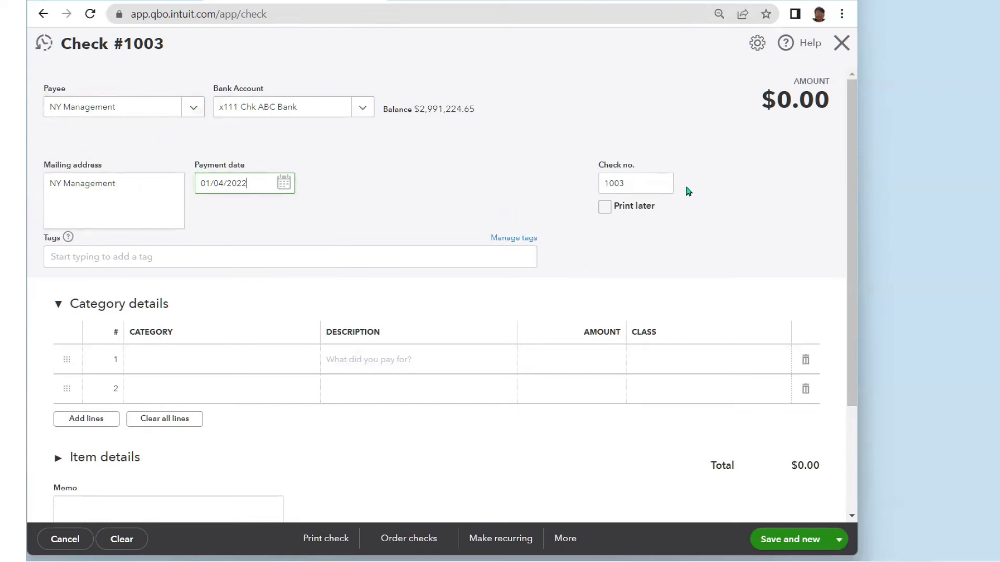
click(298, 359)
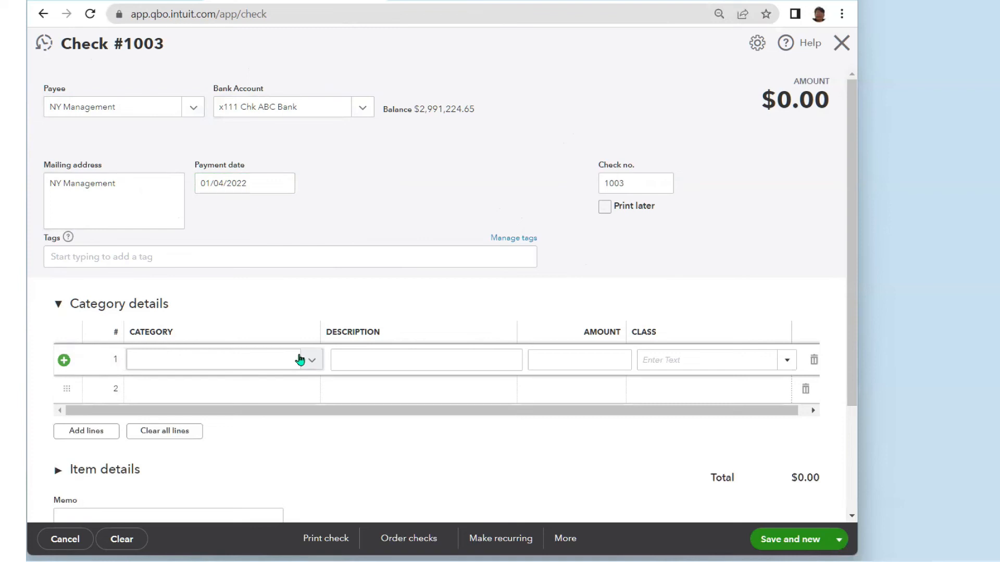
- Give line 1 the Rent or Lease category and NY class, then save check 1003 for $13,500.00
click(241, 359)
text(ren)
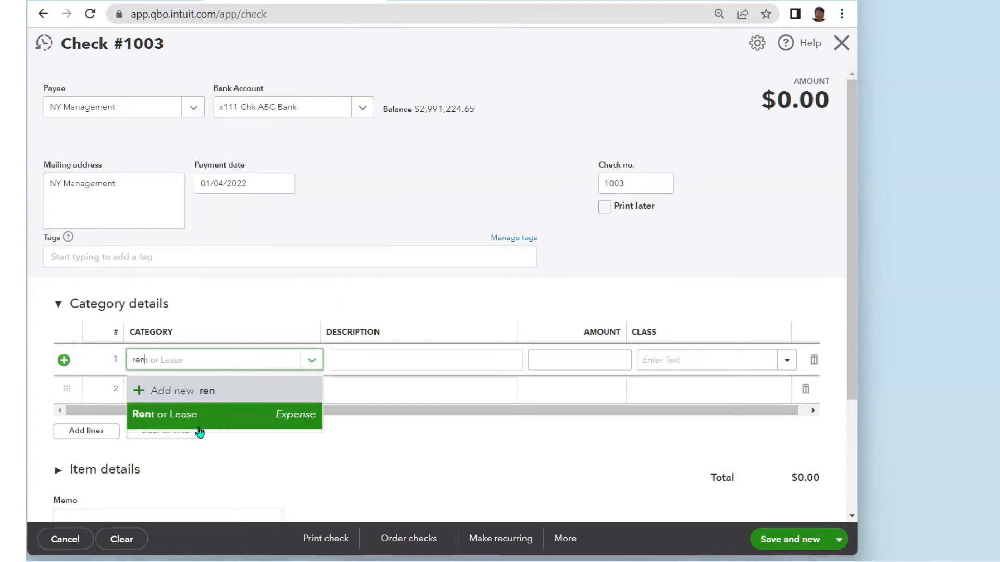
click(176, 419)
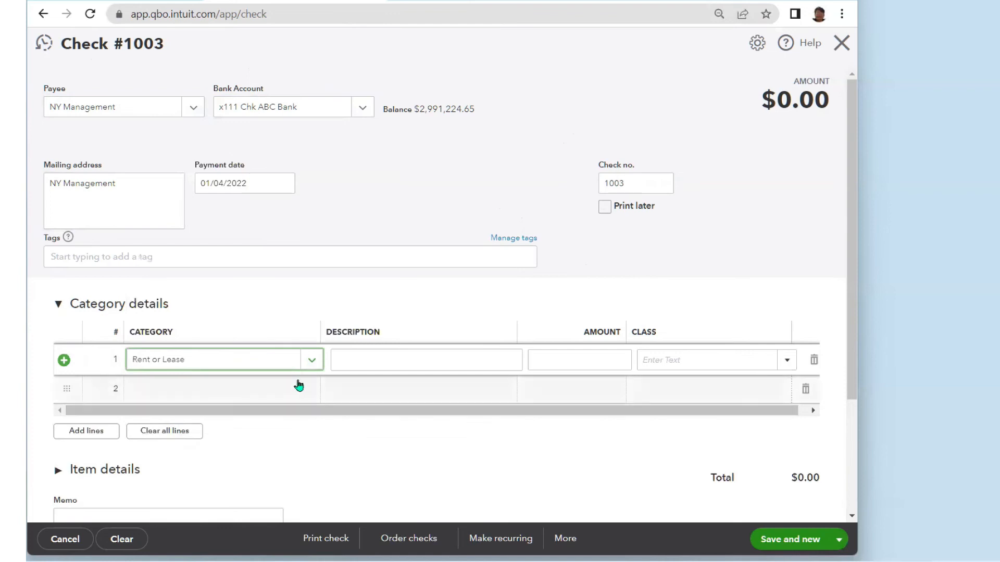
click(562, 363)
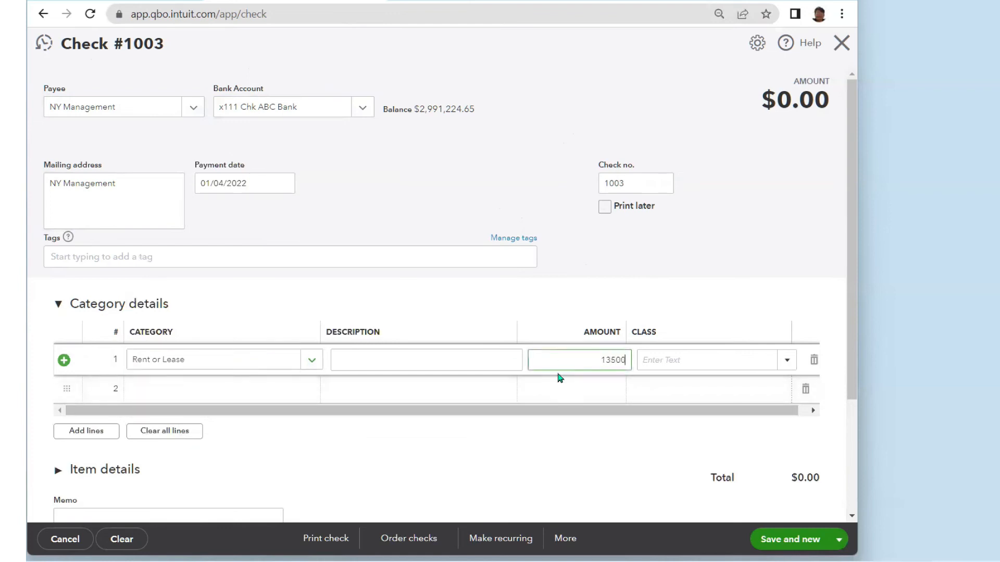
click(787, 362)
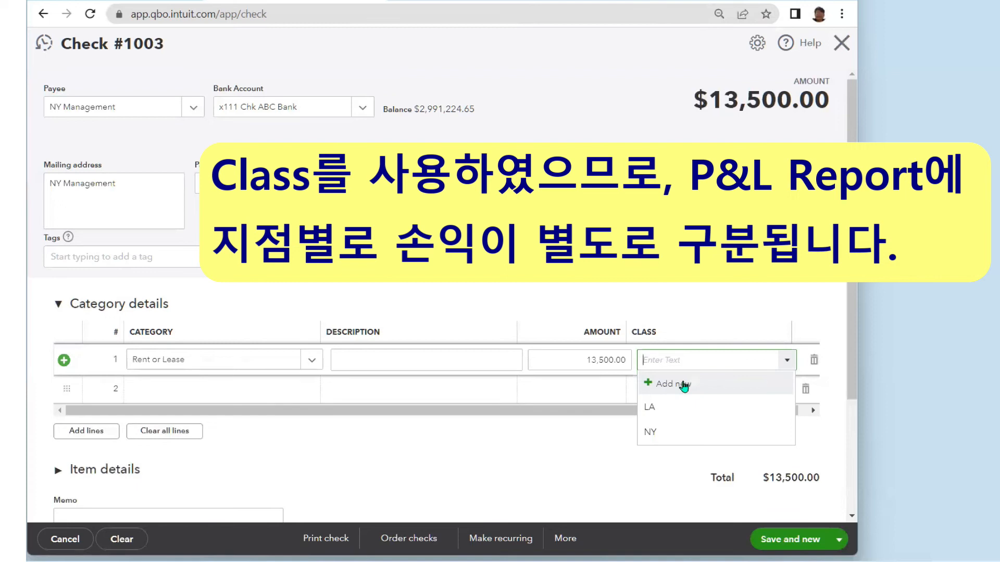
click(650, 436)
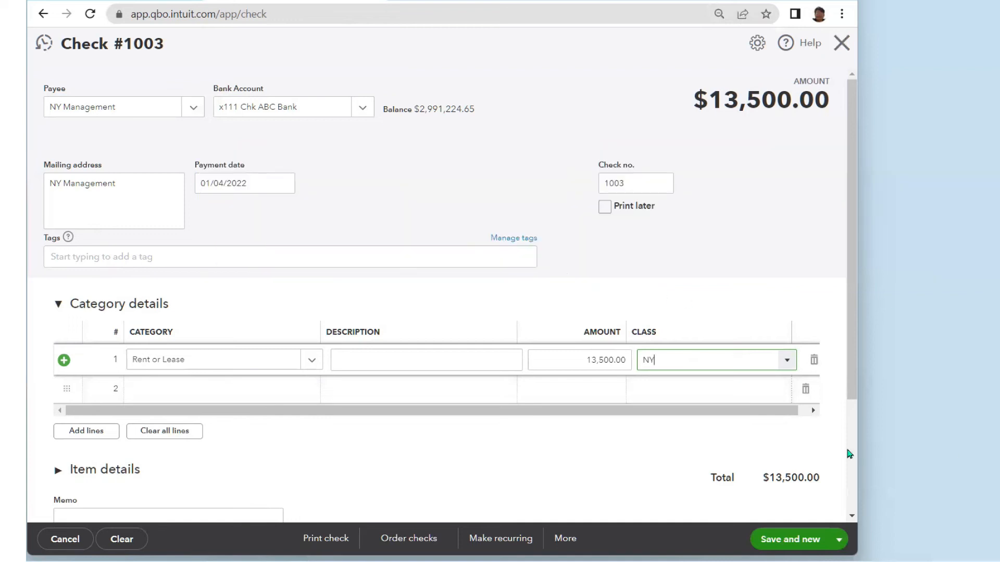
click(789, 539)
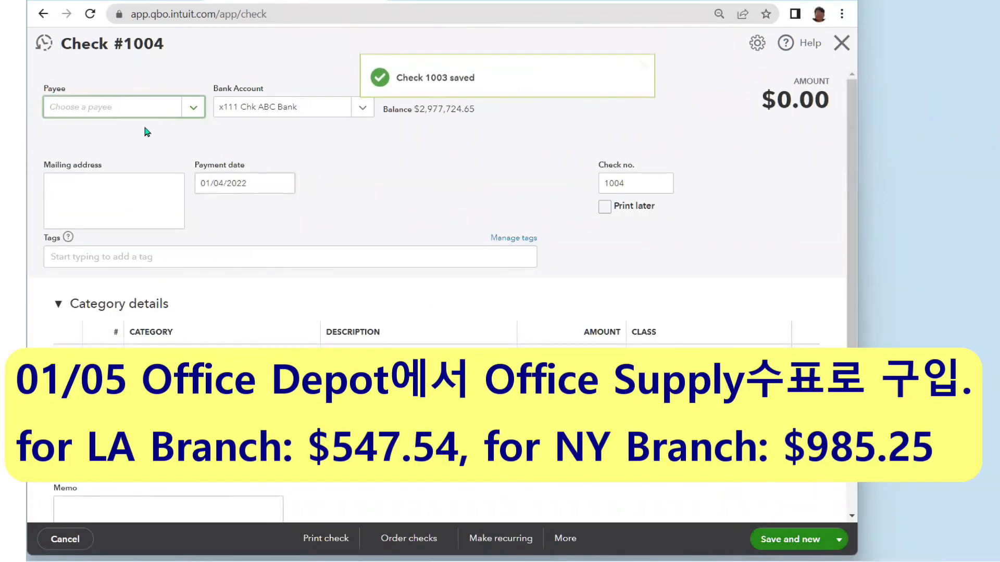
- Create the vendor 'Office Depot' and set it as check #1004's payee
click(192, 110)
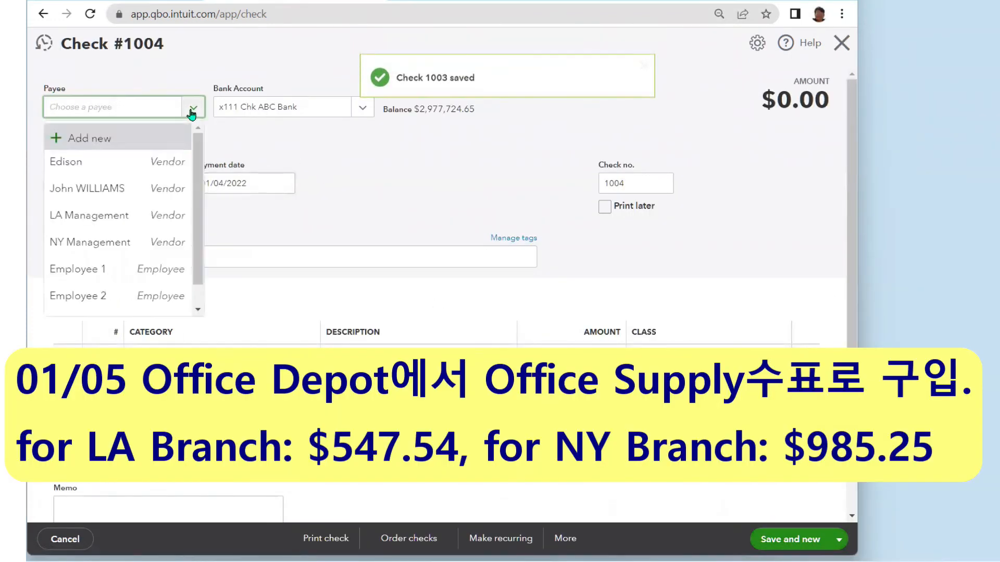
click(111, 146)
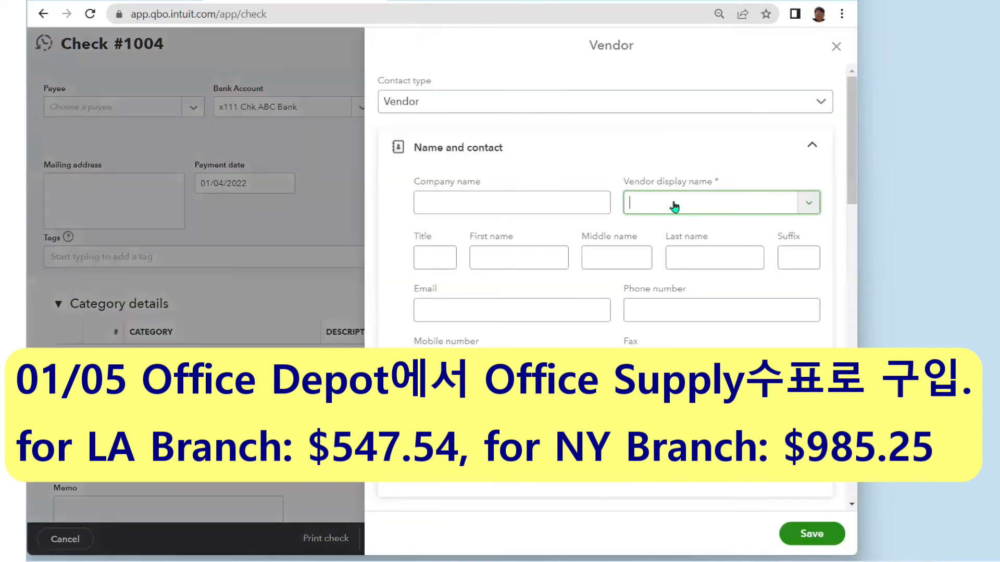
text(O)
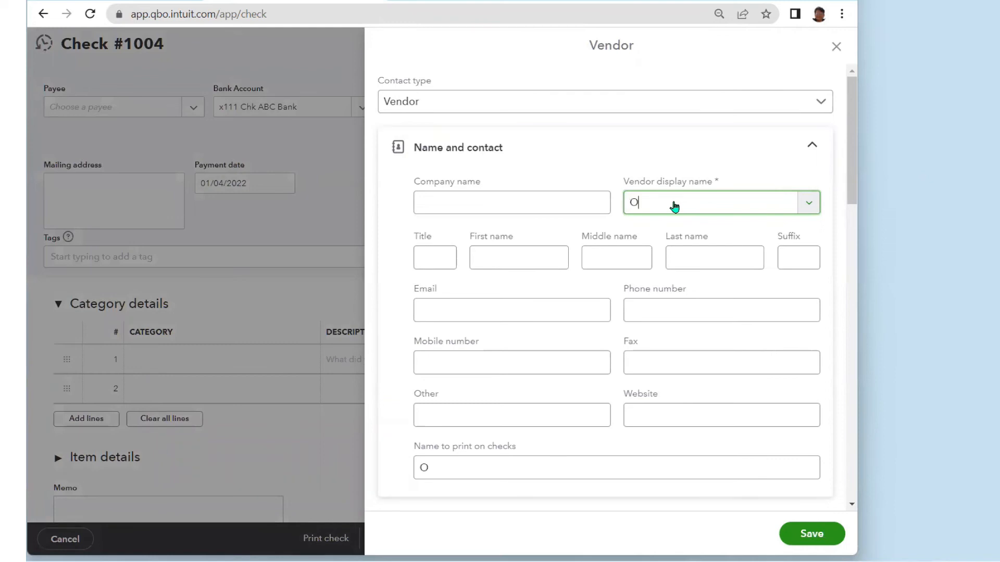
text(ffice Depot)
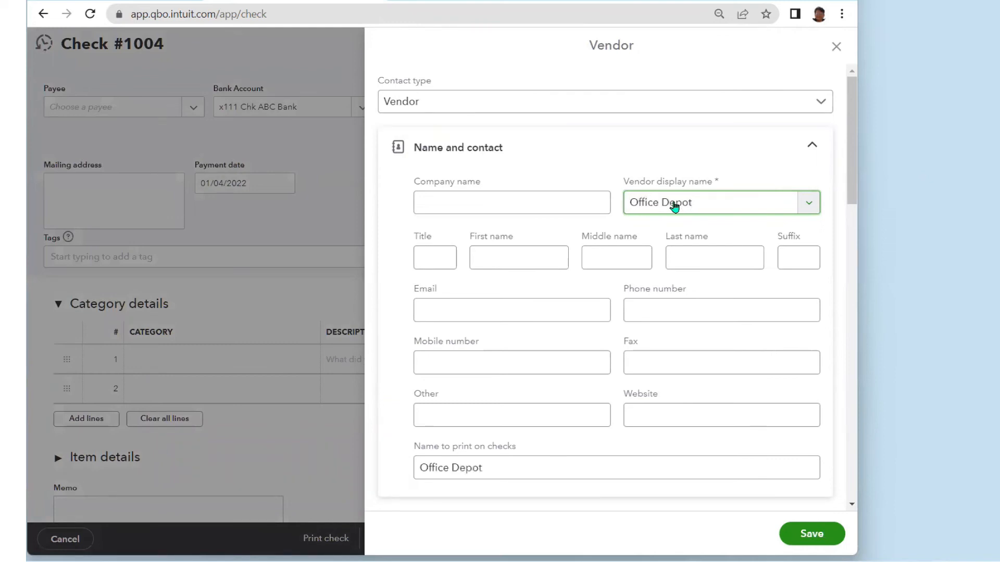
click(526, 207)
click(820, 542)
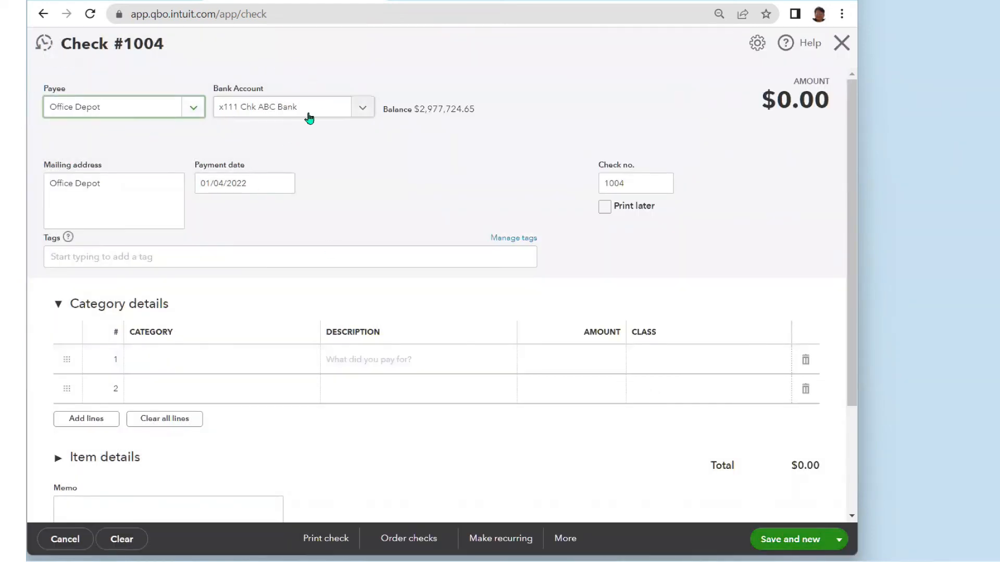
- Set check #1004's payment date to January 5, 2022 (01/05/2022)
click(285, 190)
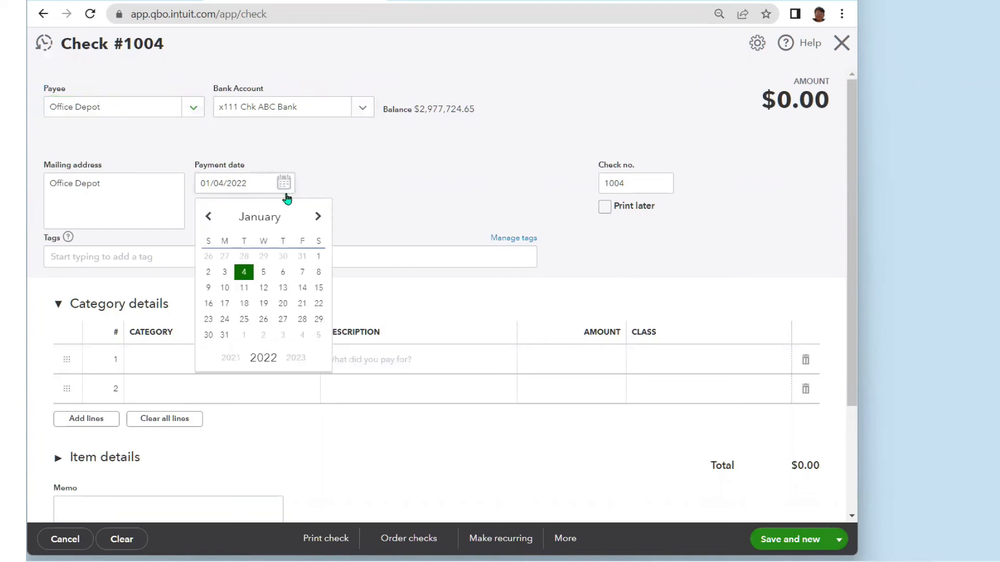
click(264, 272)
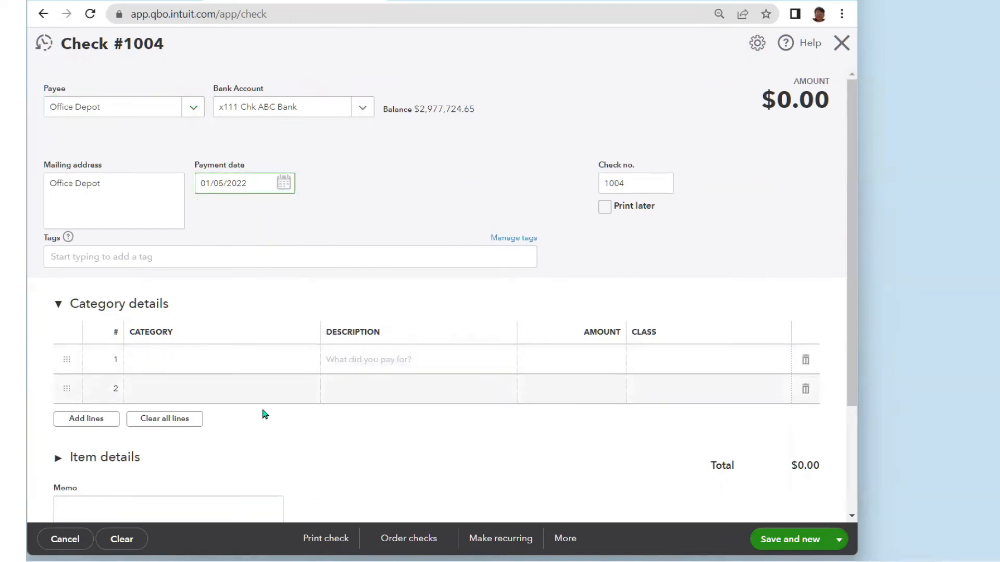
click(280, 359)
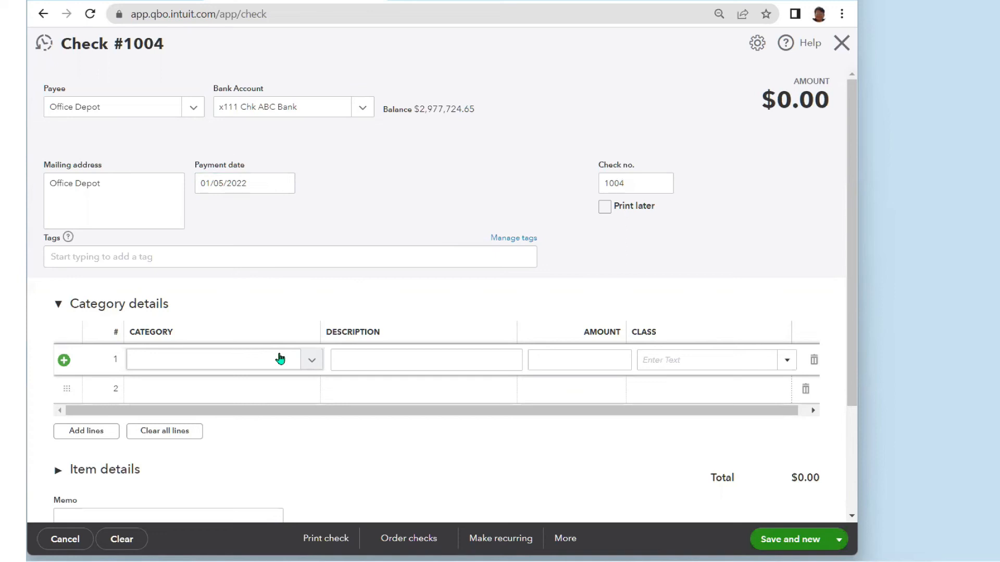
- Charge $547.54 to Office Expenses with class LA on check #1004's first line
click(202, 356)
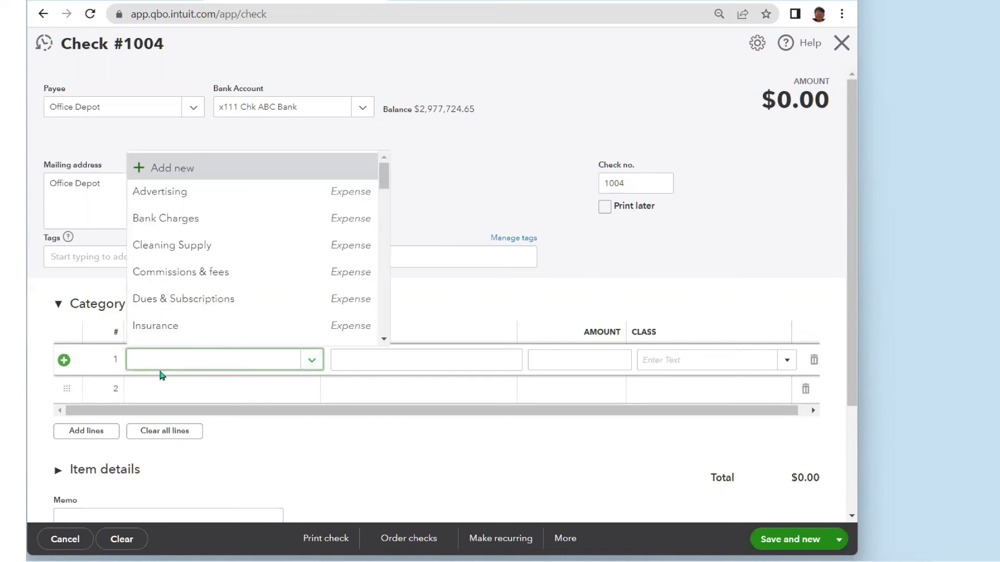
text(Office)
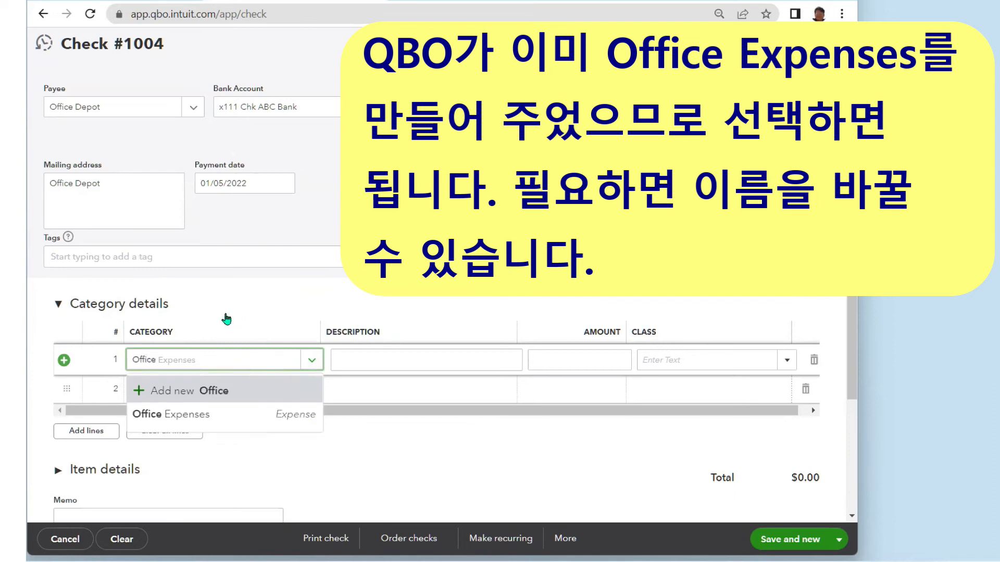
click(180, 425)
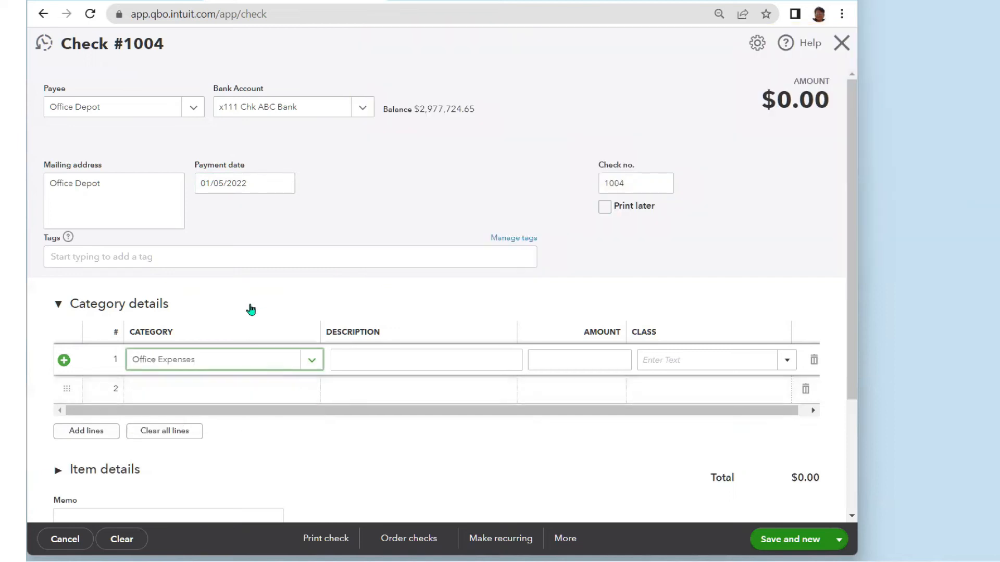
click(569, 361)
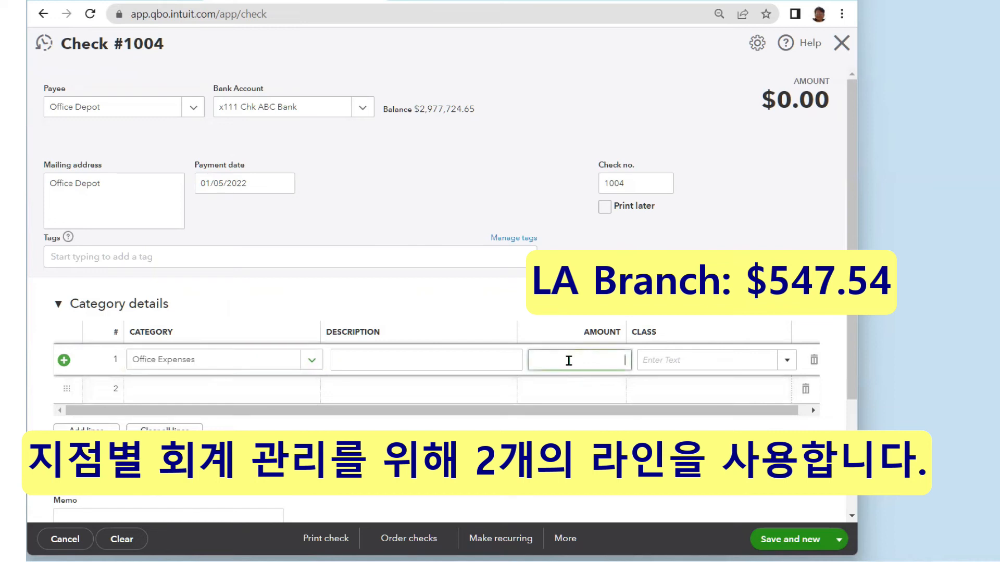
text(547.54)
click(786, 361)
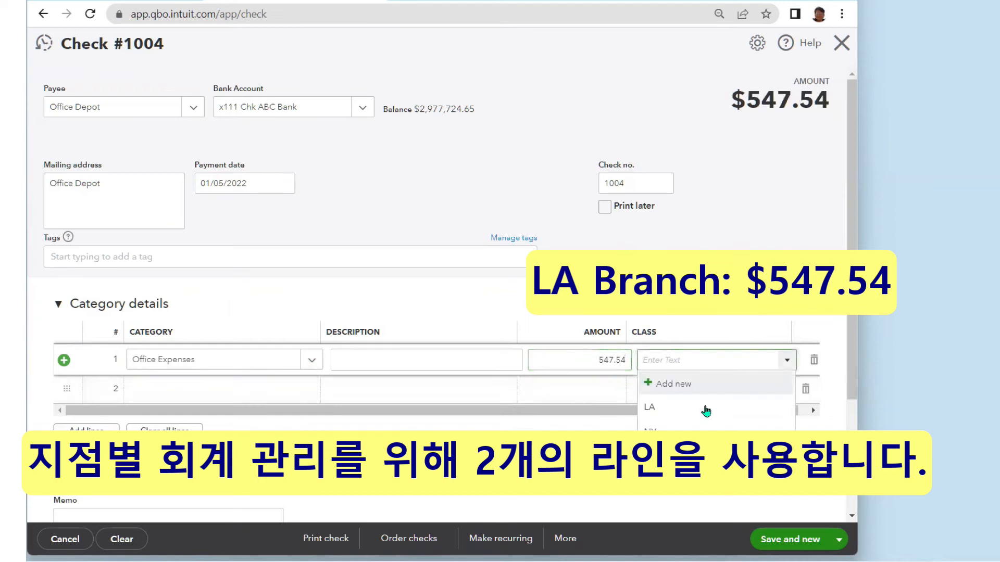
click(651, 409)
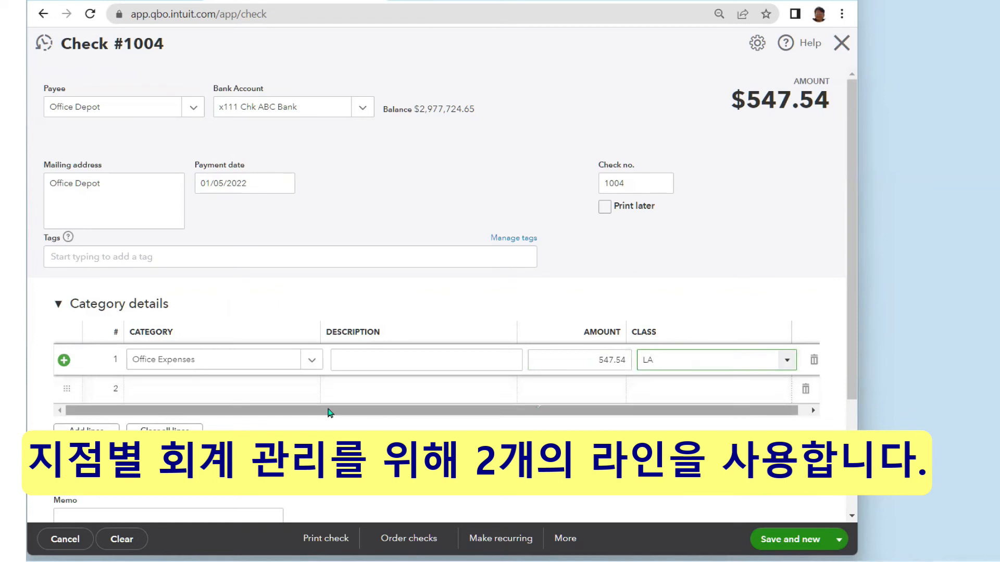
click(312, 394)
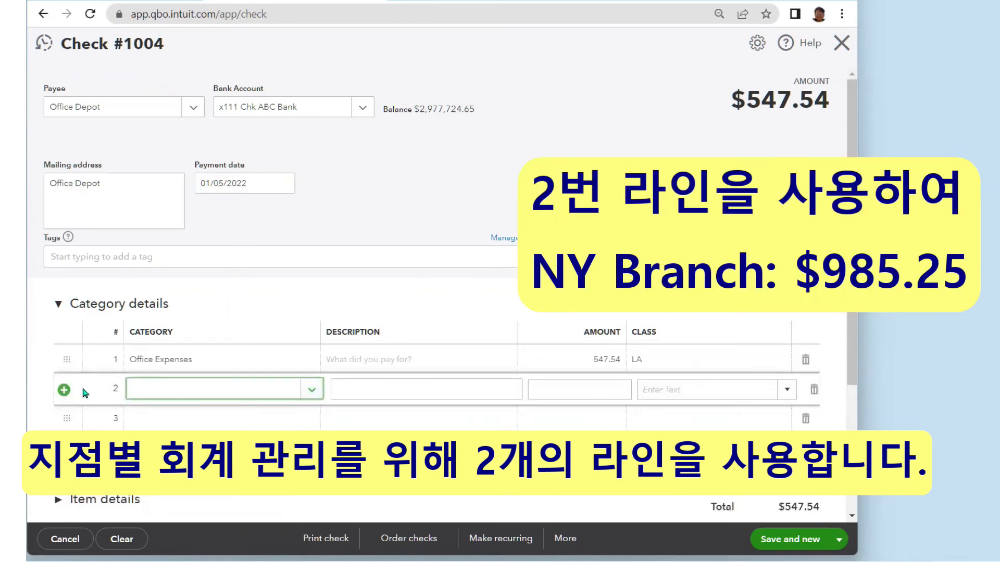
- Fill line 2 with Office Expenses, $985.25, class NY, bringing the total to $1,532.79
click(174, 391)
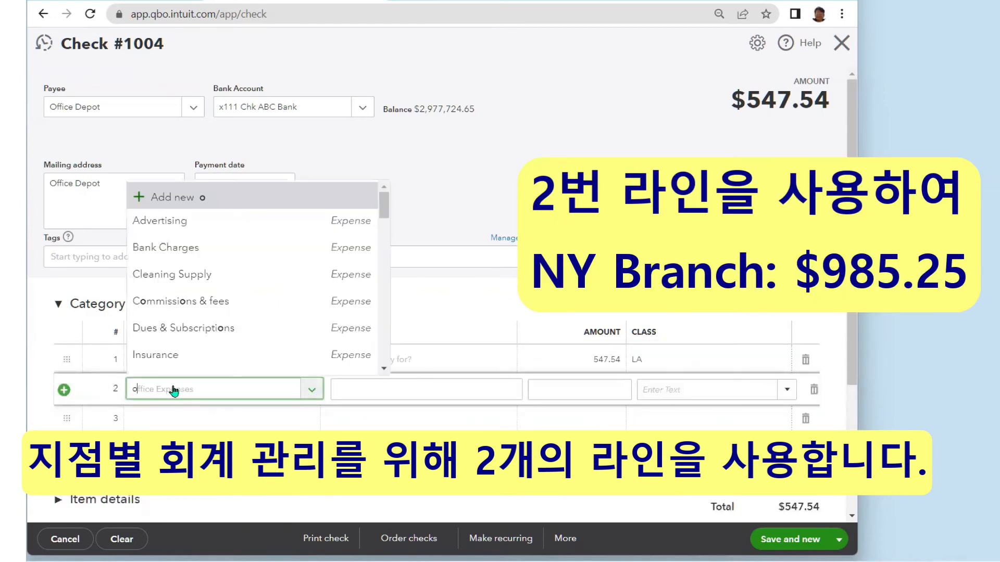
text(off)
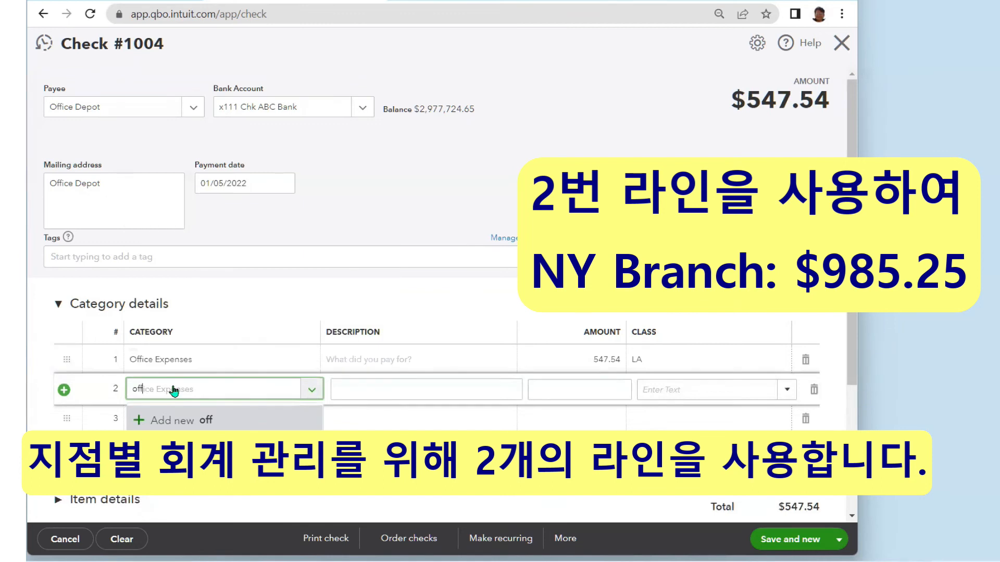
key(Tab)
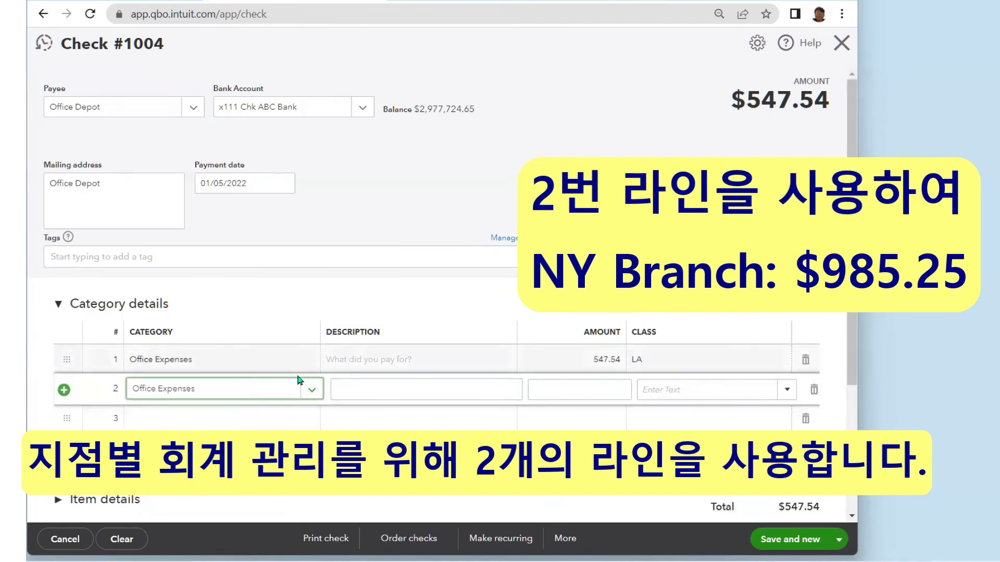
click(571, 392)
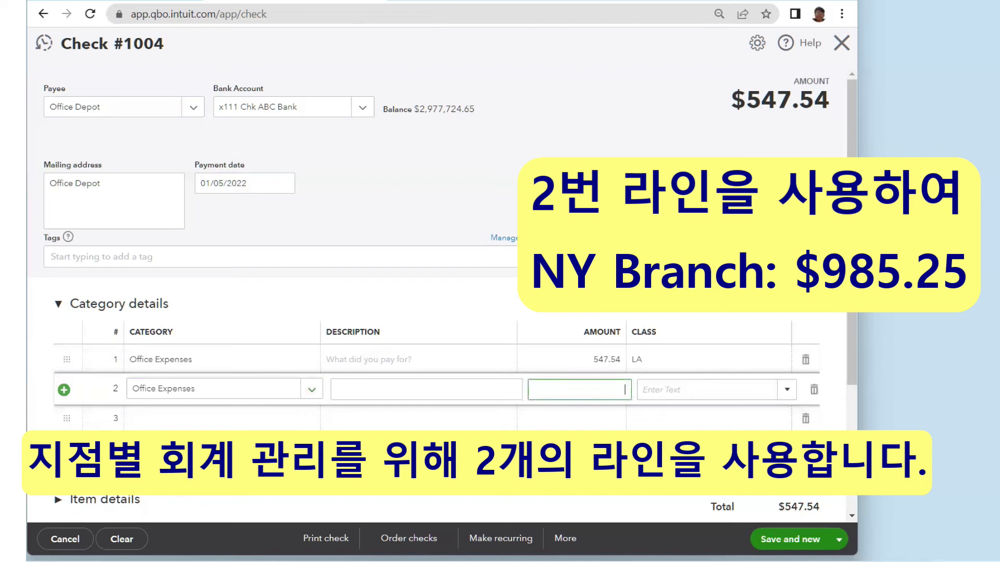
text(985.25)
click(787, 394)
click(688, 460)
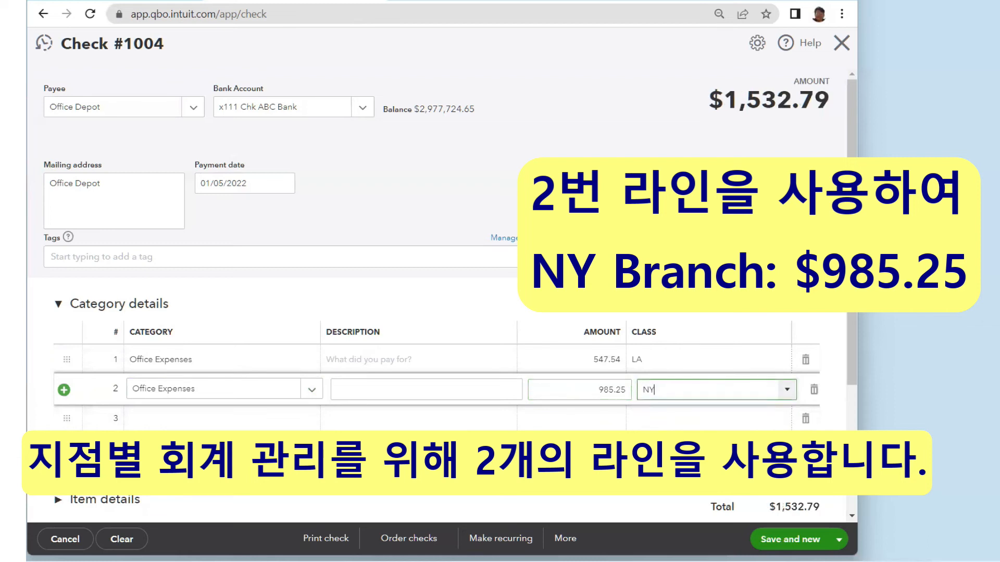
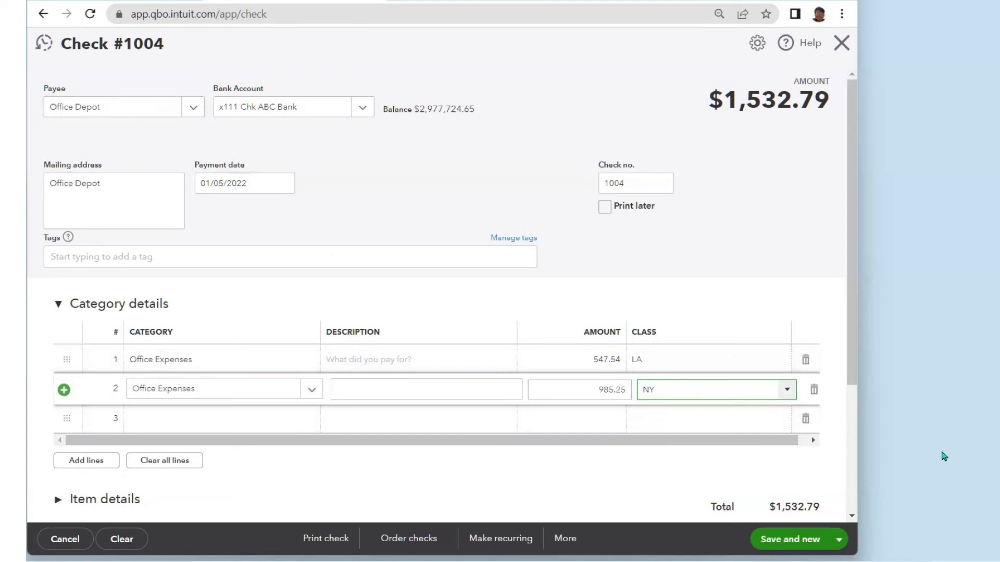
- Save and close check #1004 to Office Depot for $1,532.79
click(838, 542)
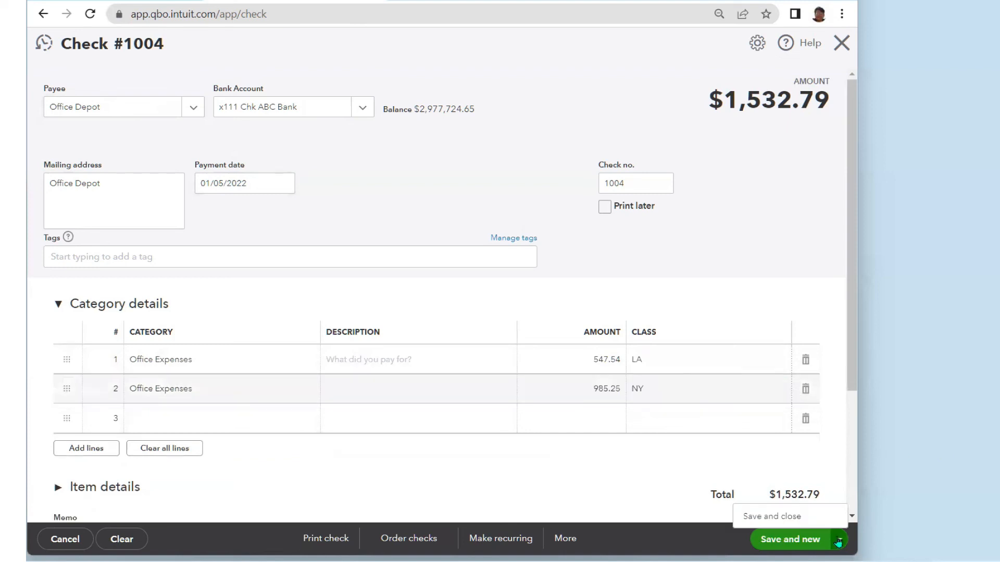
click(779, 518)
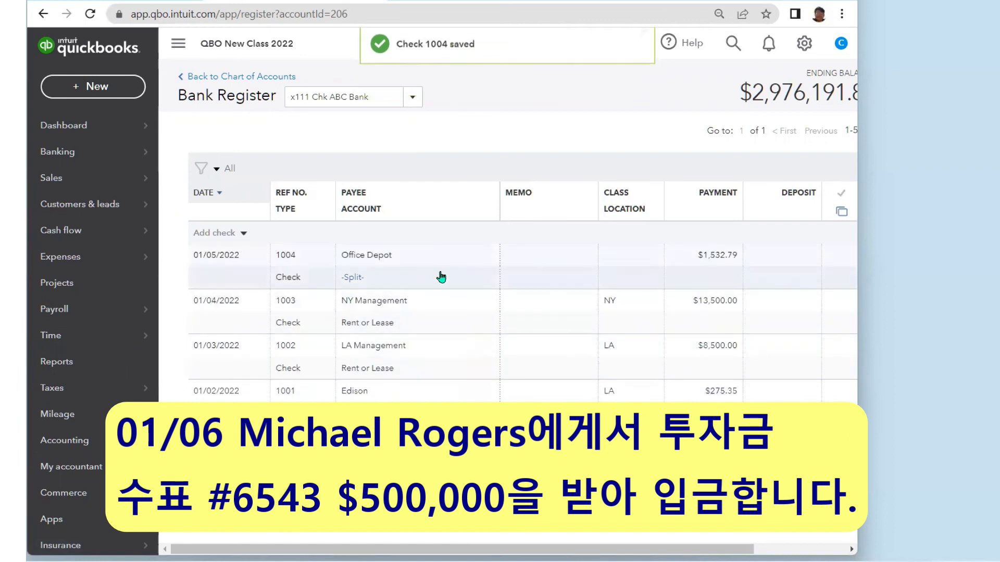
- Confirm check 1004's split ($547.54 LA, $985.25 NY) and bring up the New transaction menu
mouse_move(441, 277)
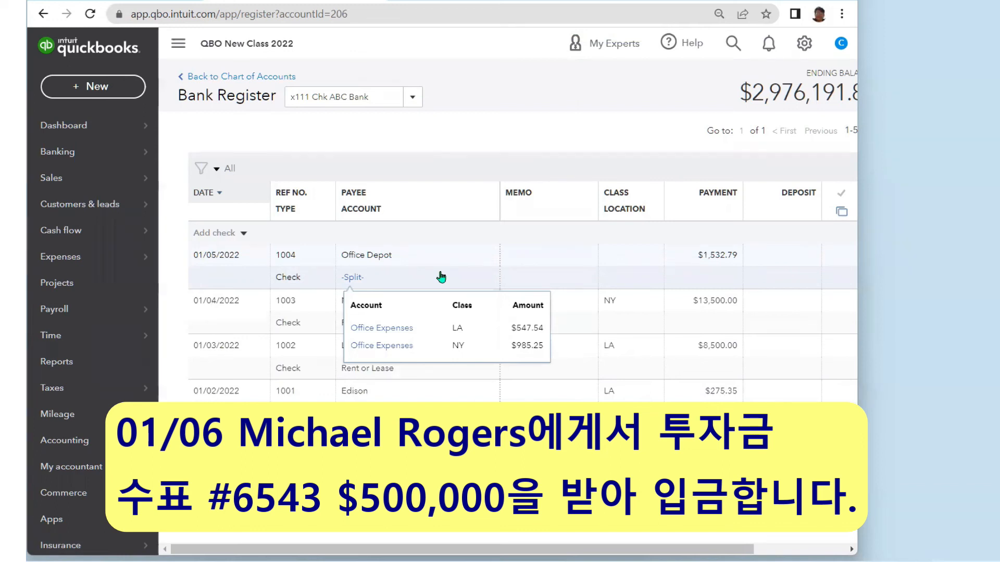
click(110, 90)
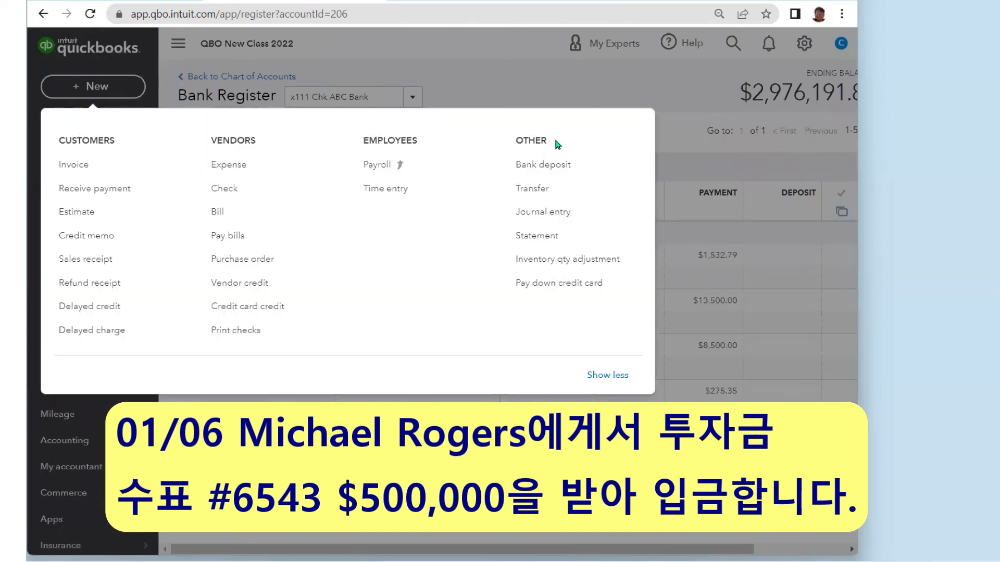
- Start a bank deposit into x111 Chk ABC Bank dated 01/06/2022
click(571, 173)
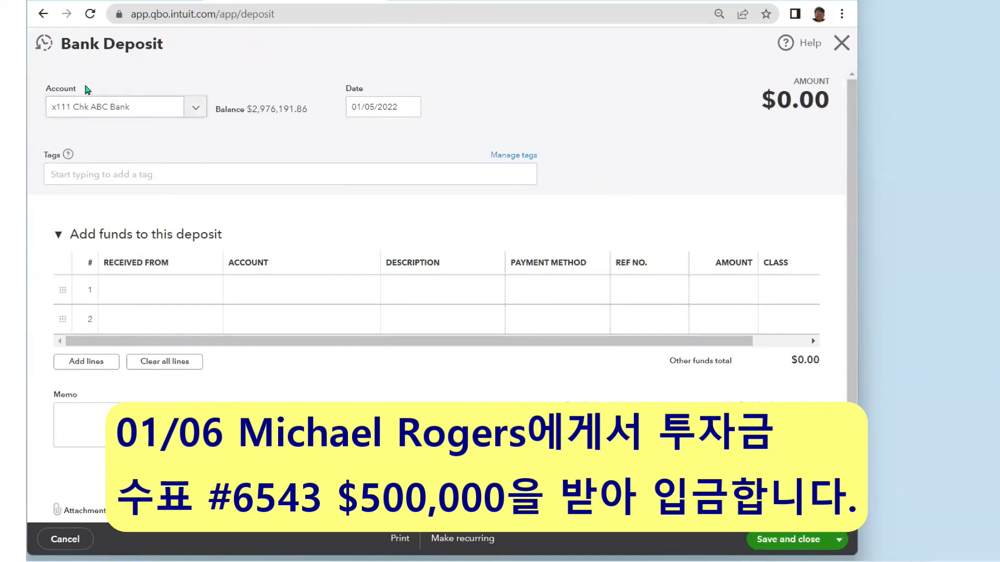
click(409, 110)
click(435, 196)
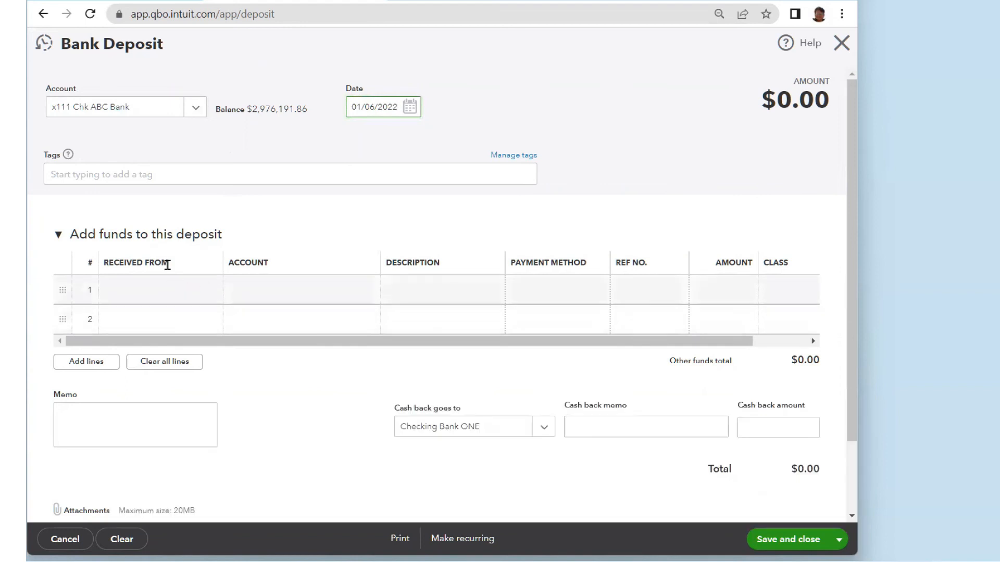
click(213, 294)
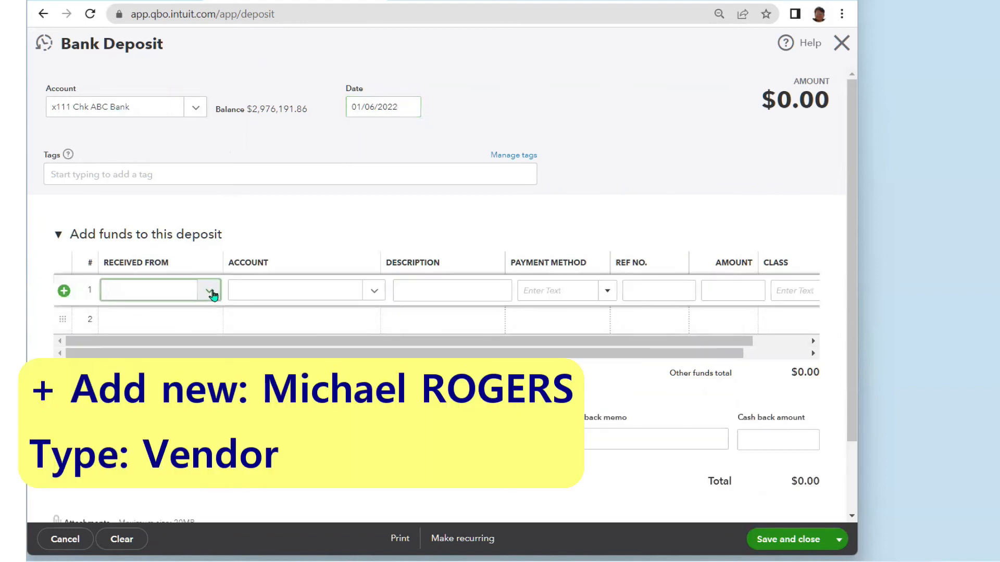
click(210, 293)
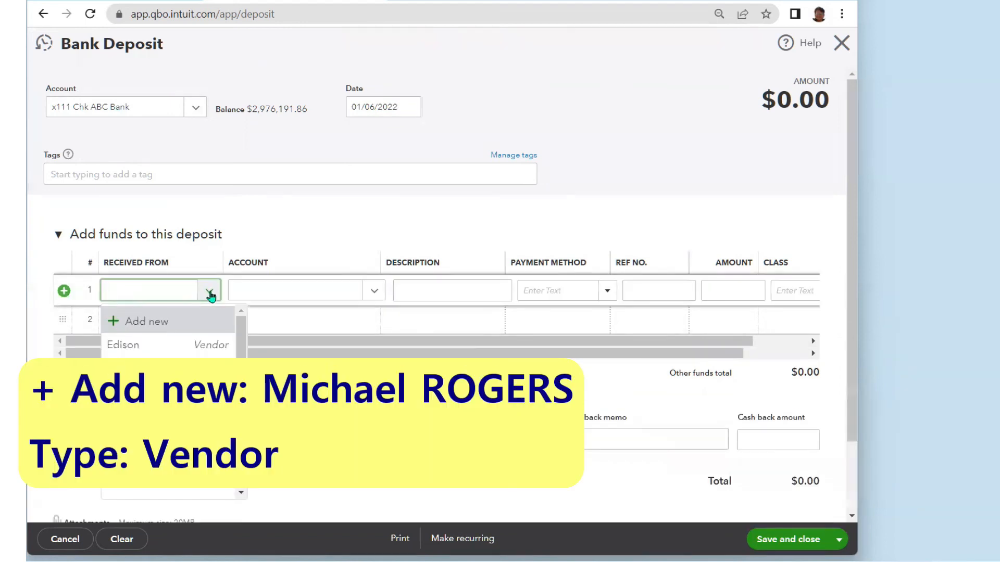
- Add the investor as a new customer and set him as line 1's Received From
click(160, 327)
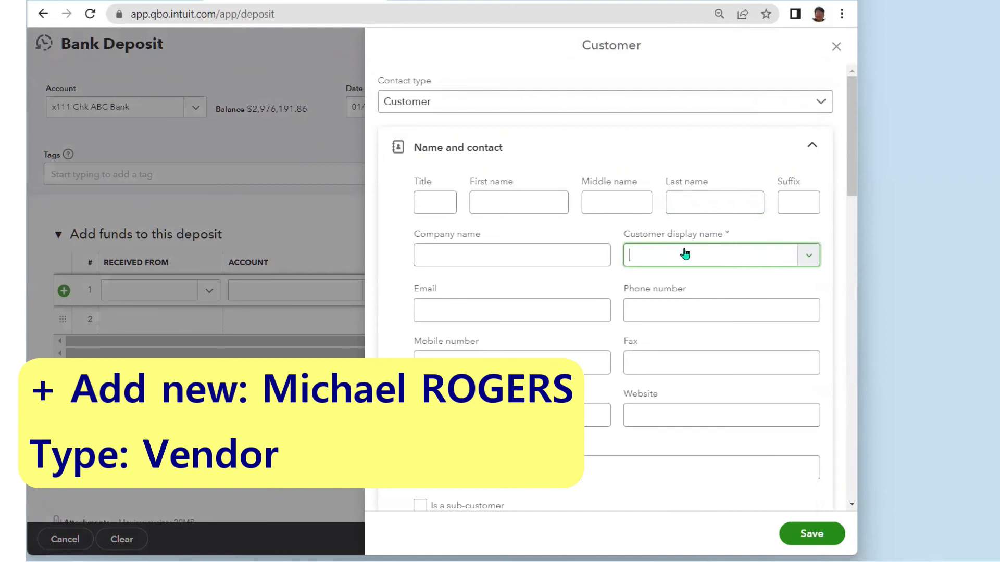
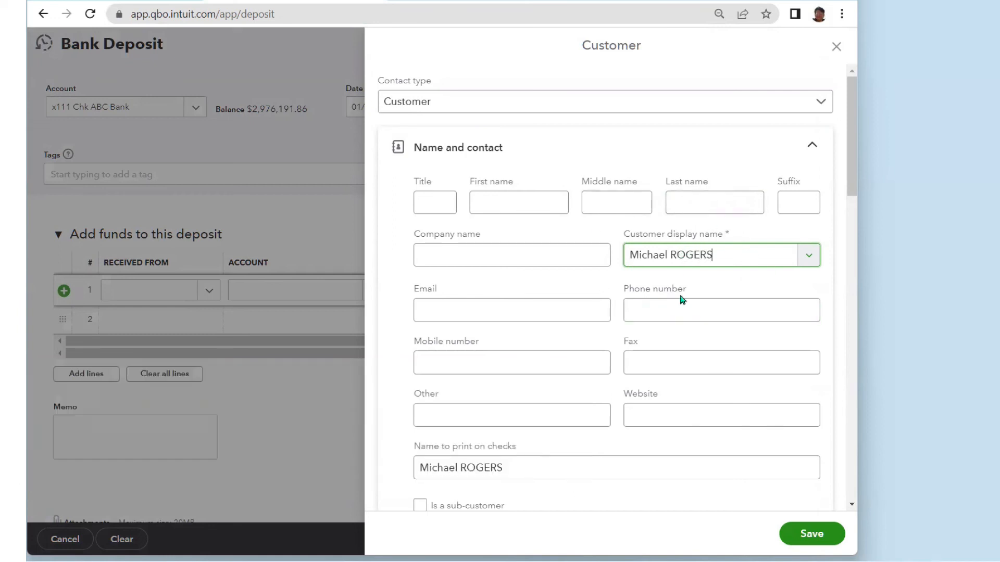
click(814, 534)
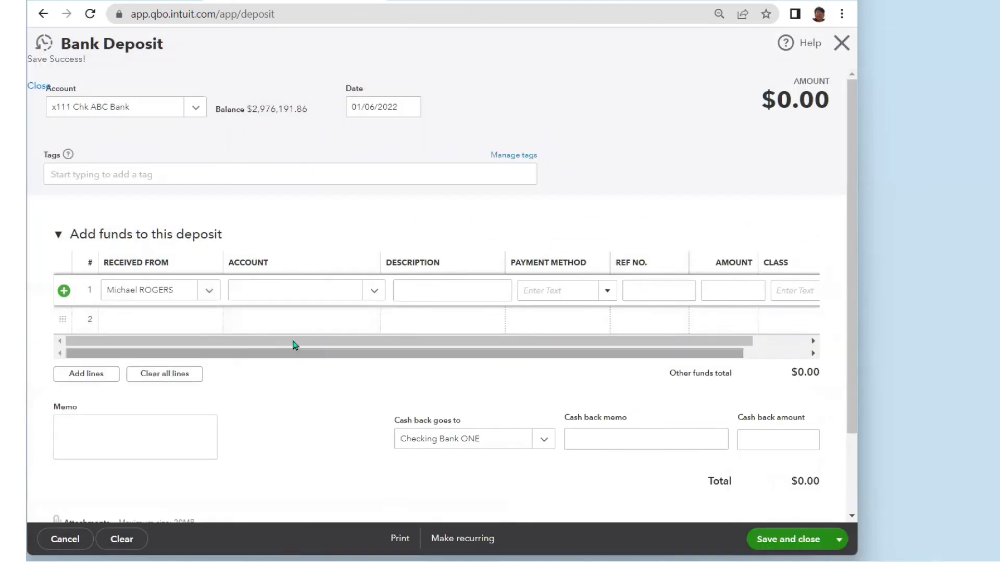
- Create a new account for line 1 with type Equity and detail type Partner Contributions
click(276, 289)
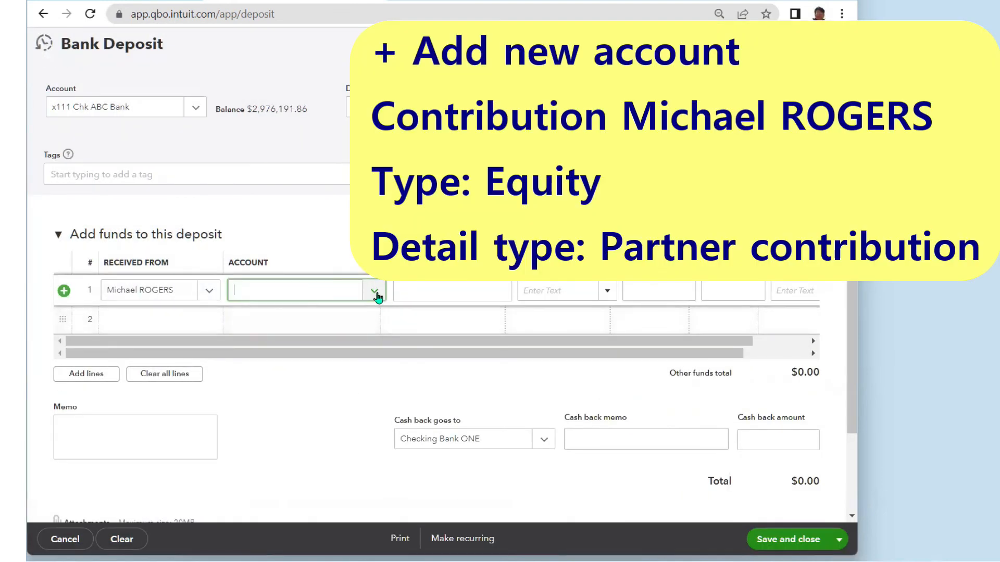
click(374, 292)
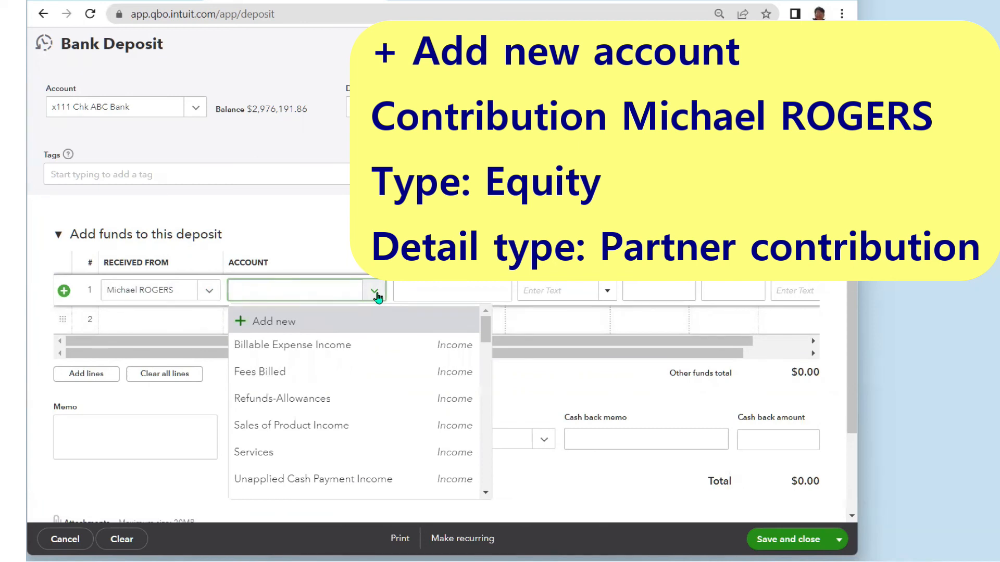
click(295, 325)
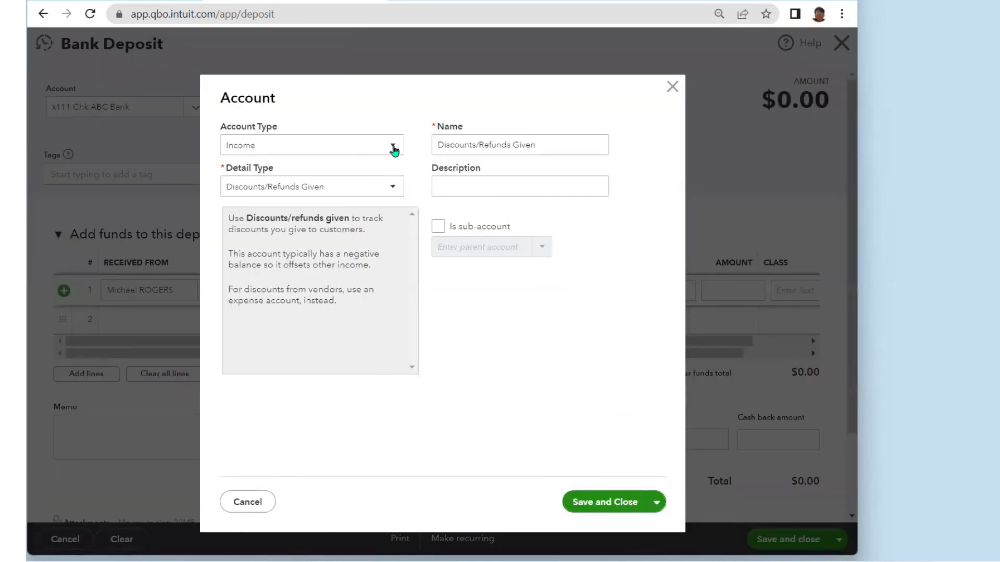
click(393, 147)
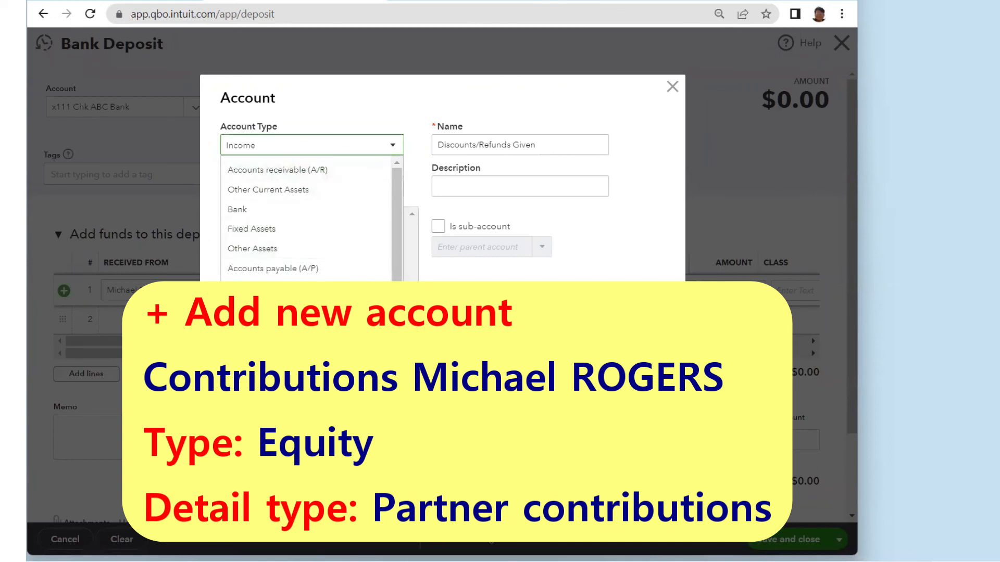
click(281, 348)
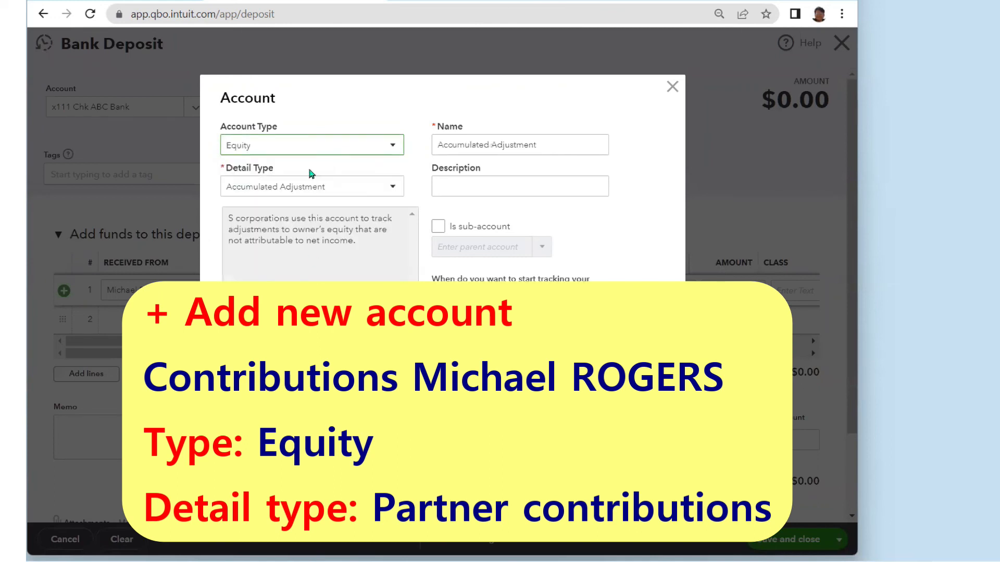
click(393, 190)
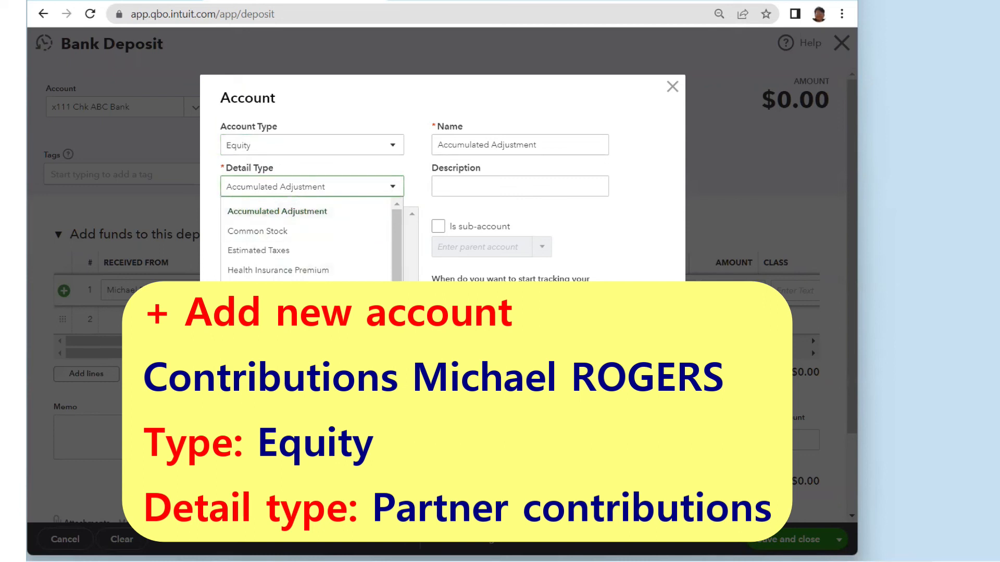
click(268, 368)
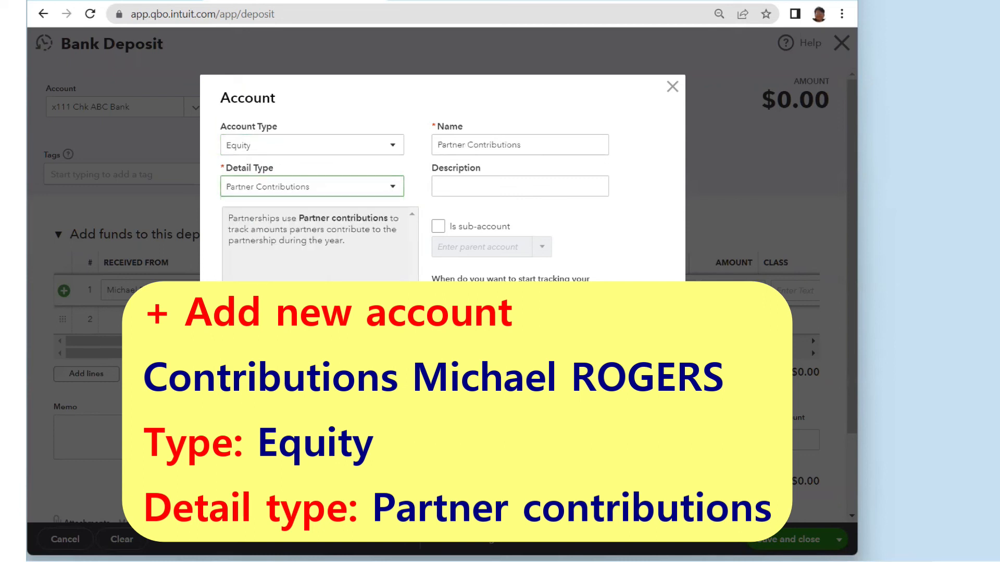
- Name the account Contributions plus the investor's name and save it
triple_click(470, 144)
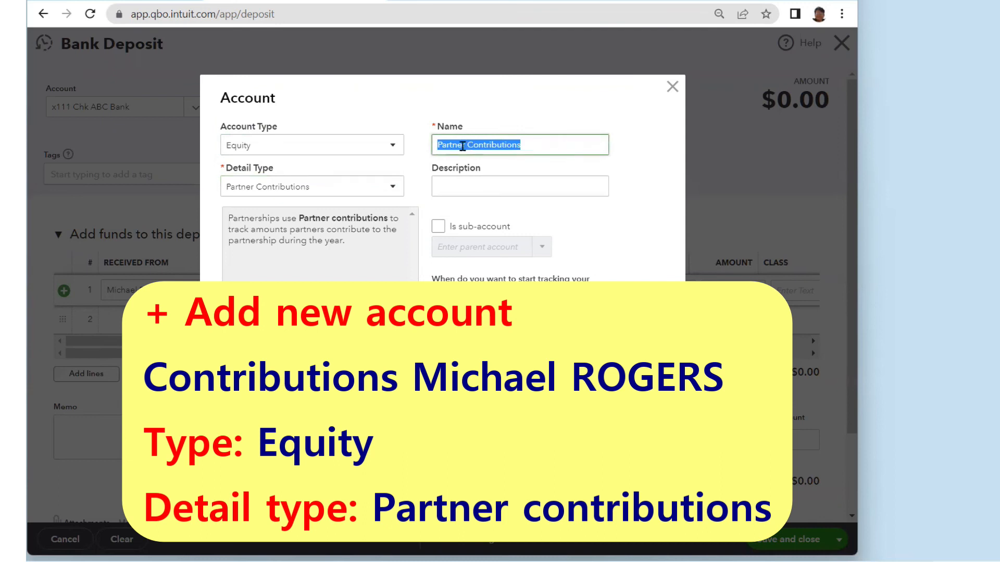
click(466, 146)
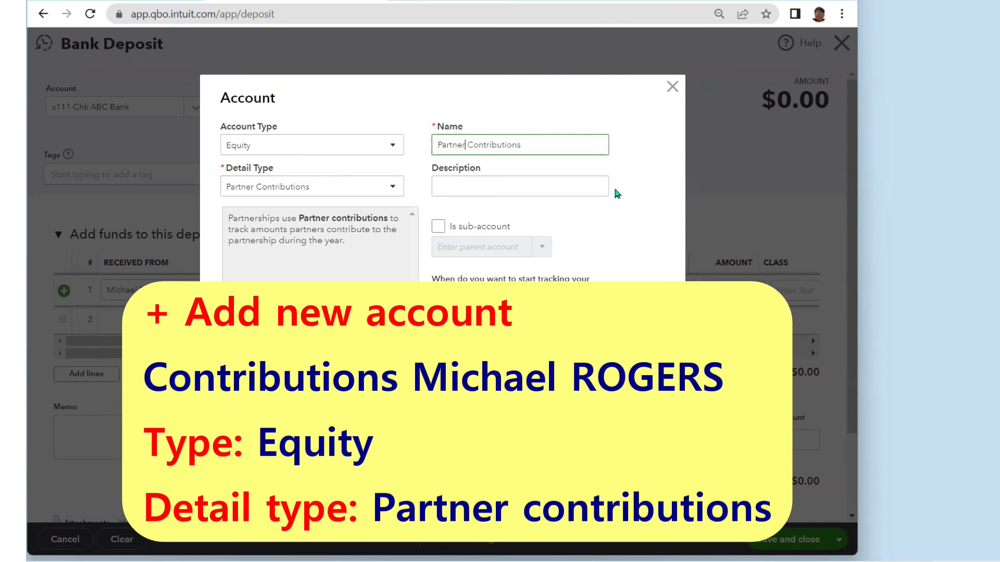
key(BackSpace)
key(BackSpace)
key(BackSpace)
key(BackSpace)
key(BackSpace)
key(BackSpace)
key(BackSpace)
key(Delete)
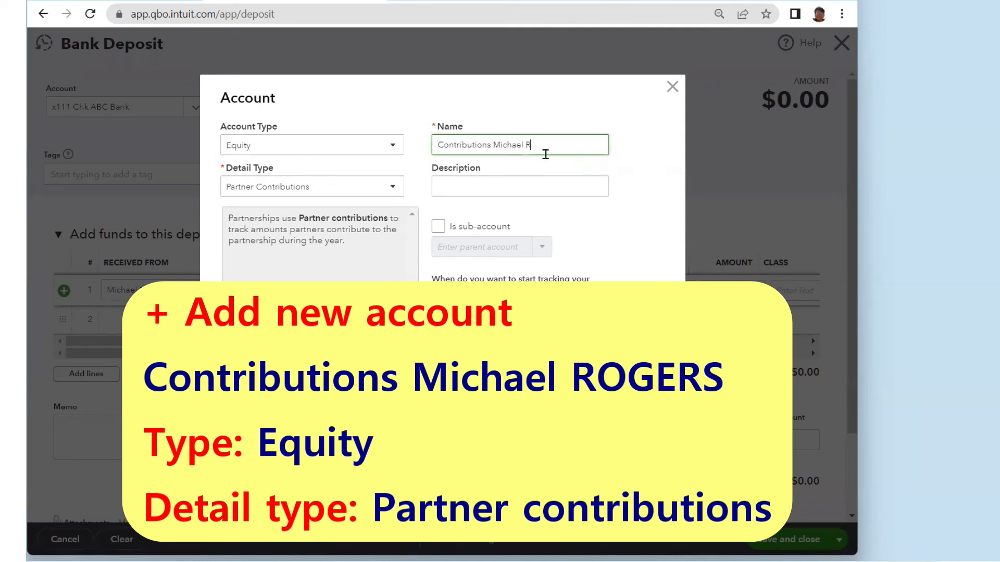
text(OGERS)
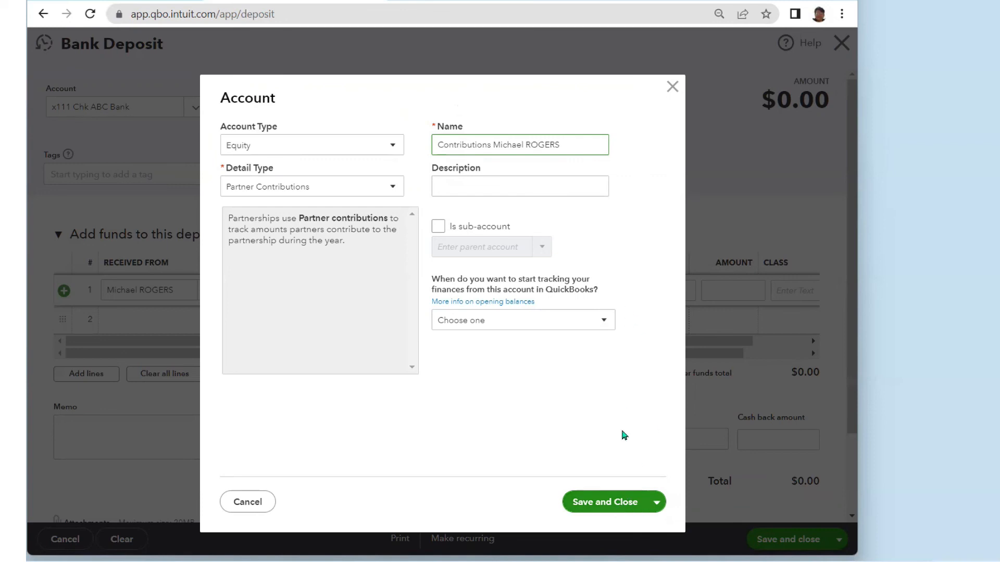
click(609, 511)
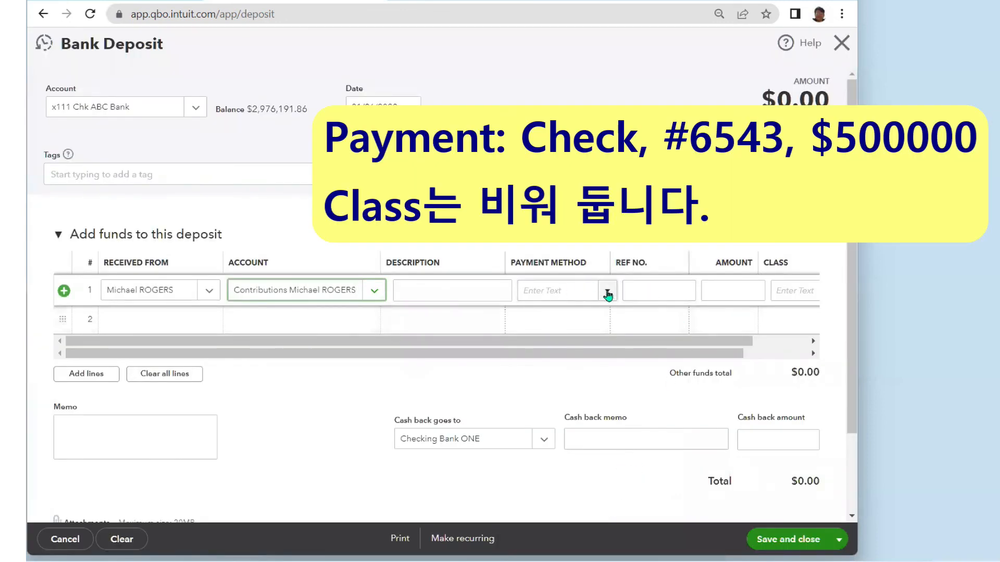
- Record line 1 as a Check, ref 6543, for $500,000 and save the deposit
click(607, 291)
click(536, 360)
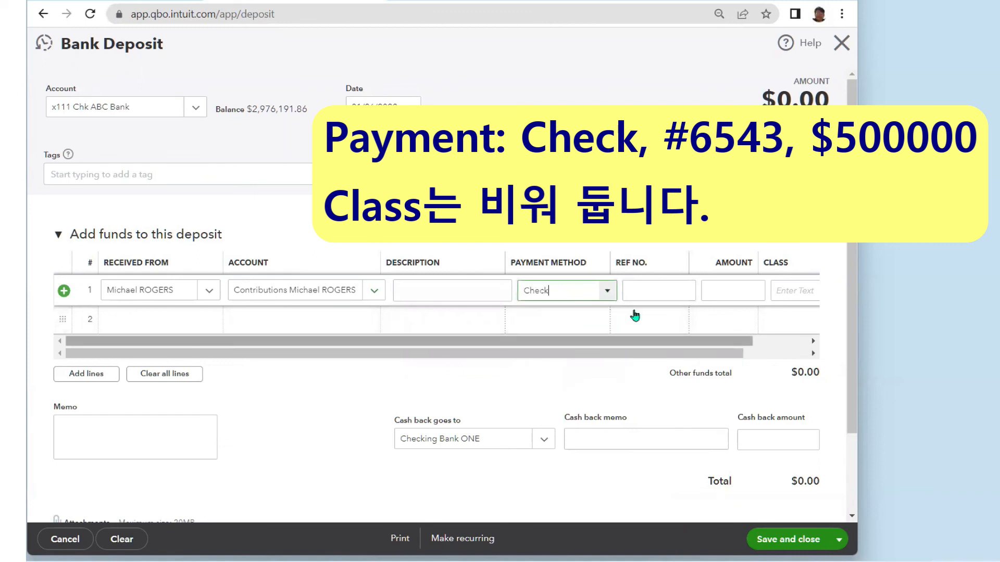
click(647, 289)
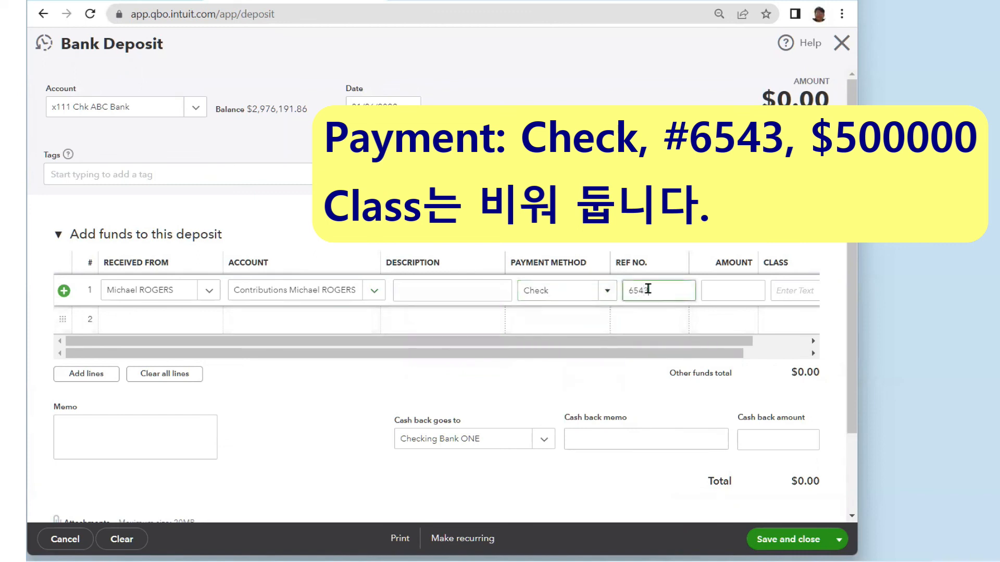
text(6543)
click(722, 290)
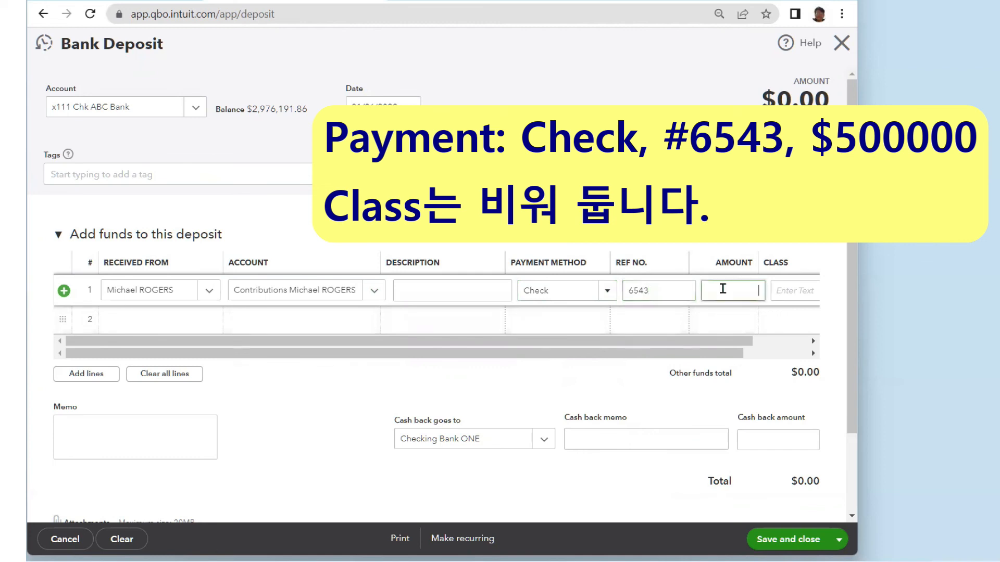
text(500)
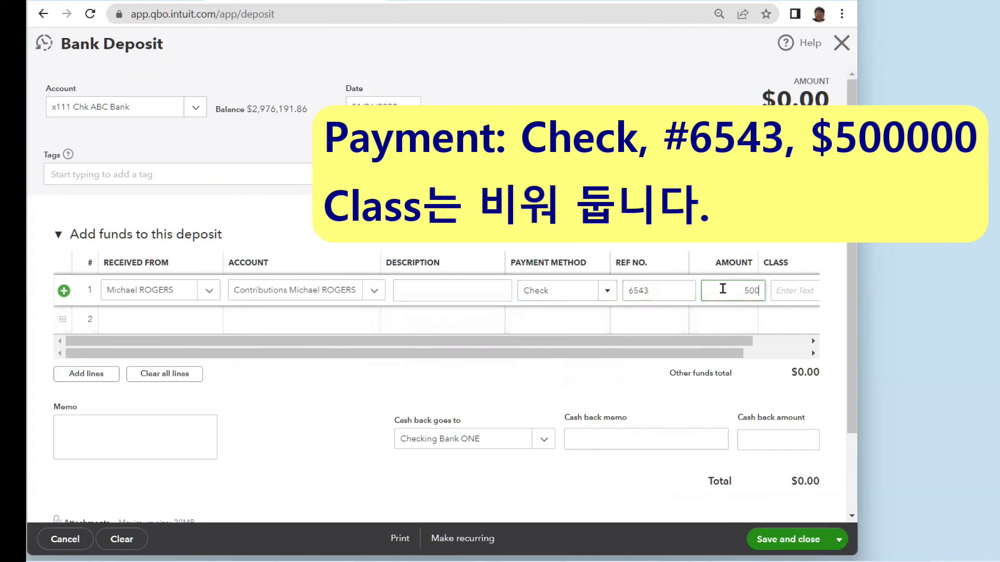
text(000)
click(755, 223)
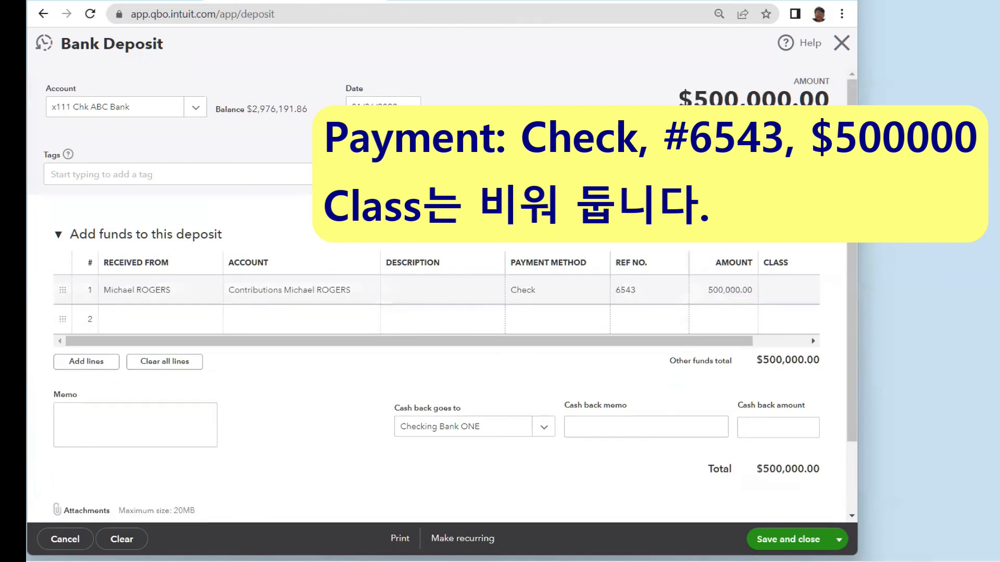
click(800, 540)
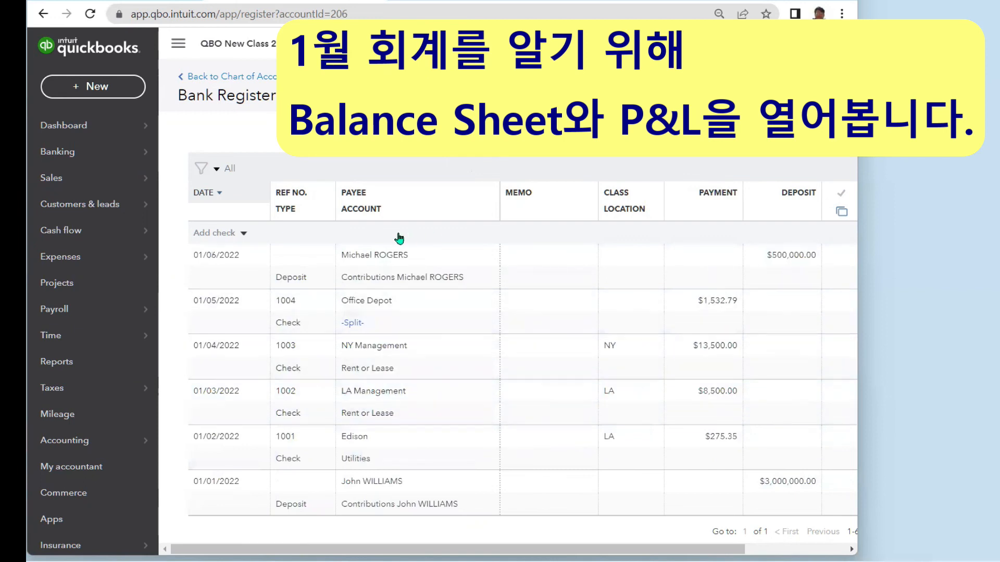
- Open the Balance Sheet report from the Reports favorites
click(73, 367)
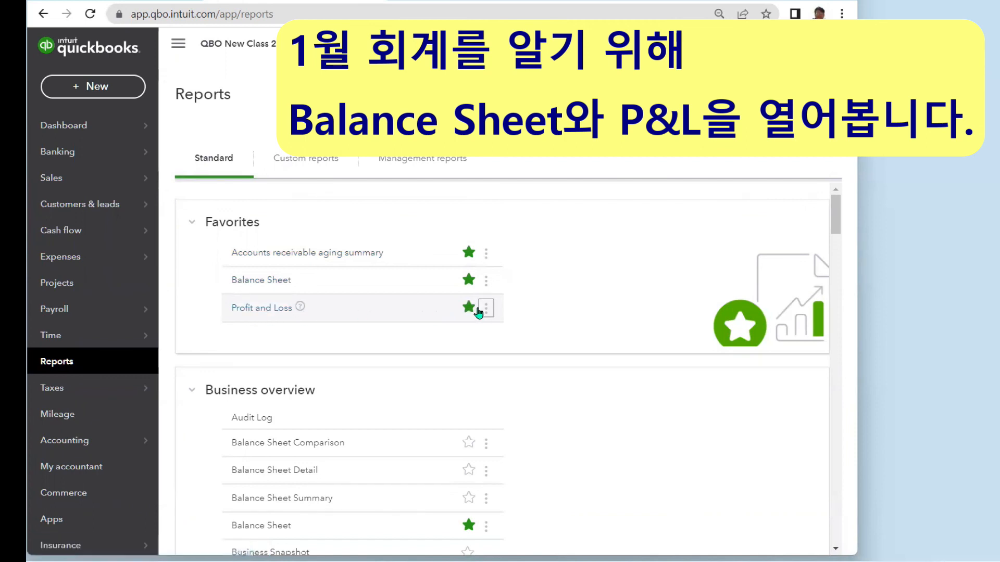
click(248, 282)
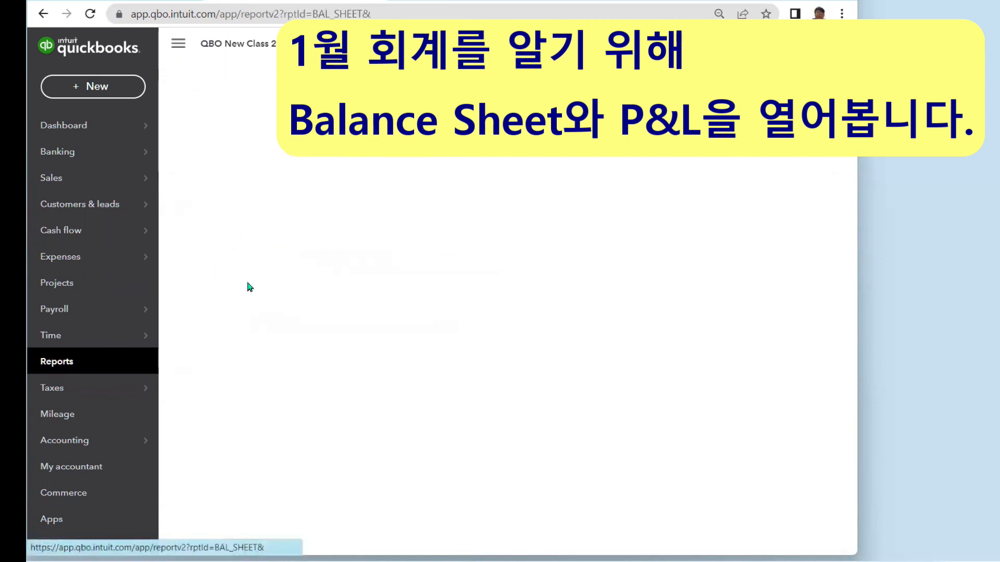
scroll(249, 287, down, 3)
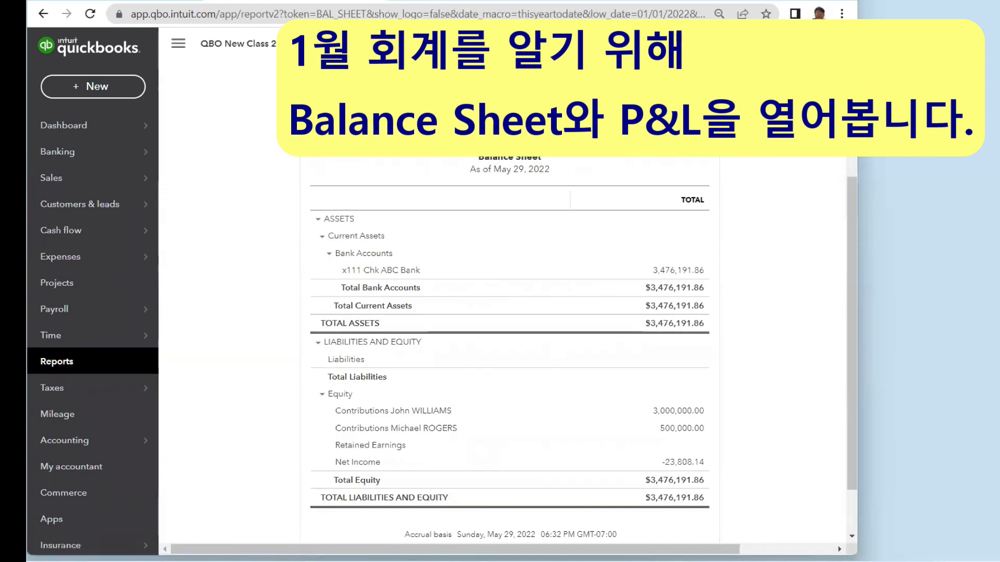
drag(855, 263, 851, 174)
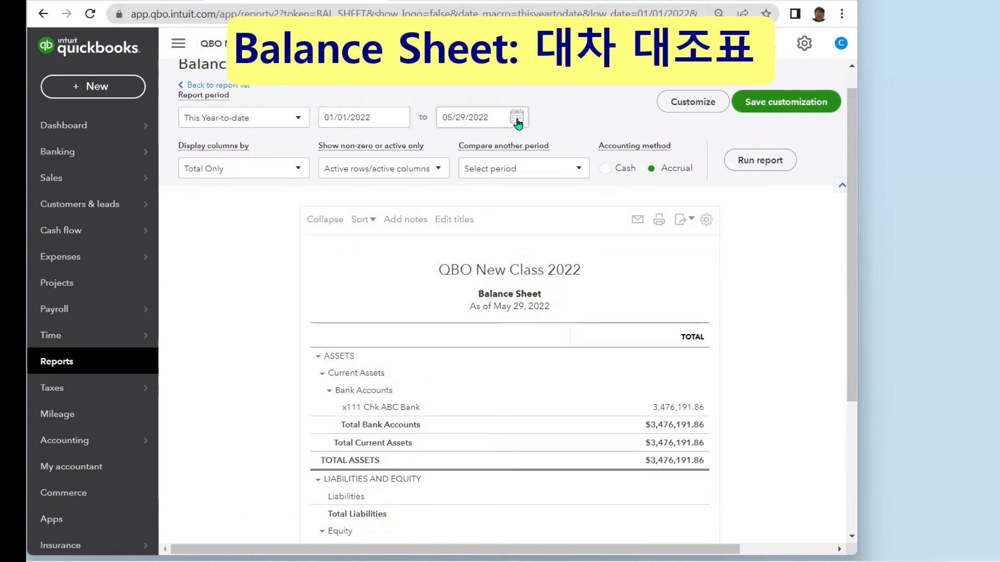
- Change the Balance Sheet's end date to 01/31/2022
click(516, 117)
click(449, 150)
click(450, 150)
click(450, 152)
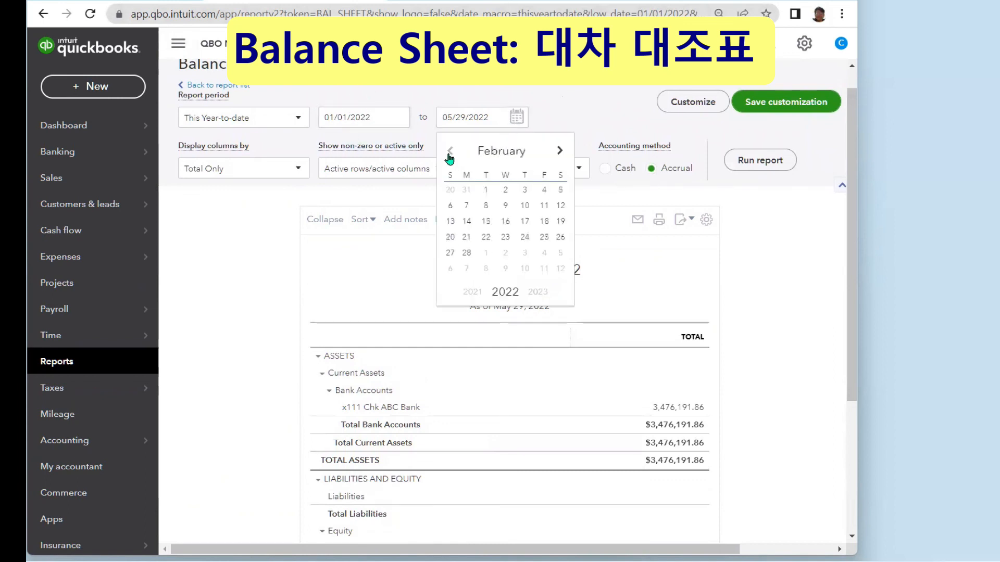
click(450, 155)
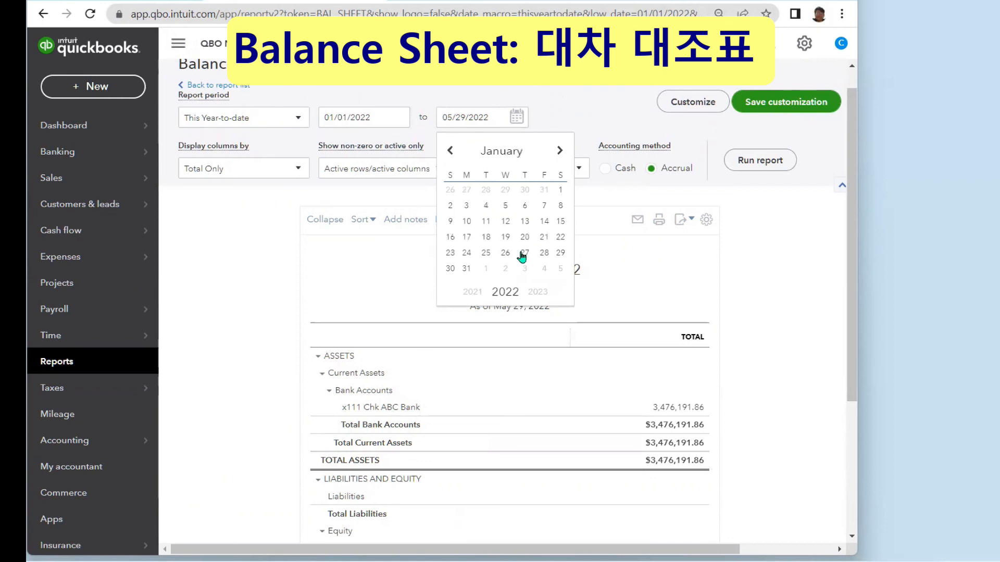
click(466, 269)
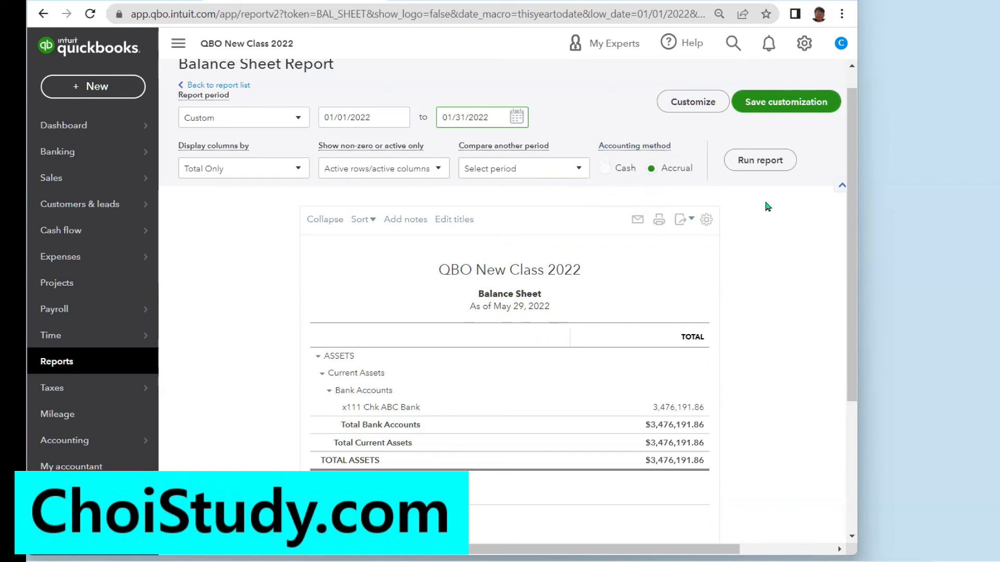
- Rerun the Balance Sheet as of January 31, 2022 and review liabilities and equity
click(759, 162)
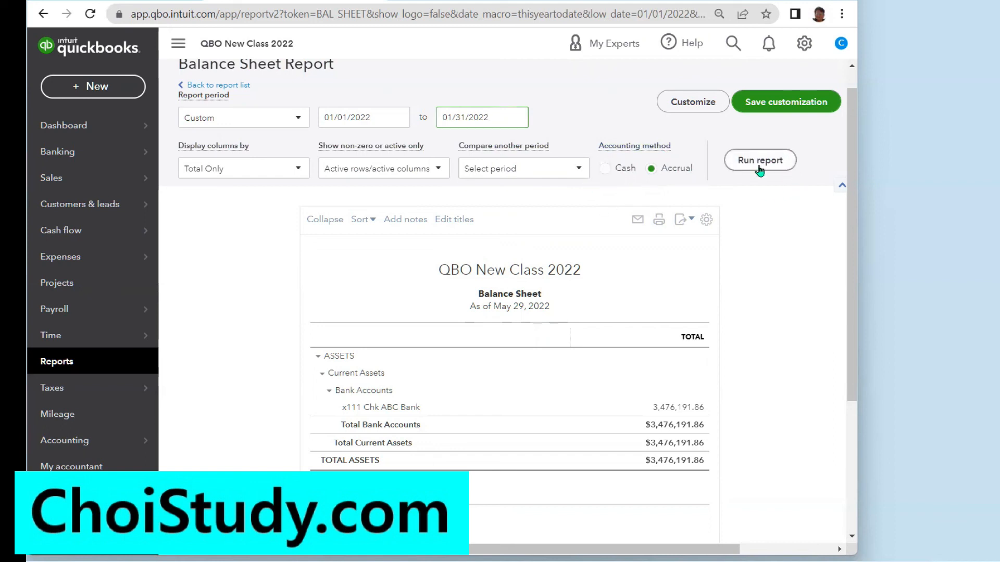
scroll(760, 172, down, 3)
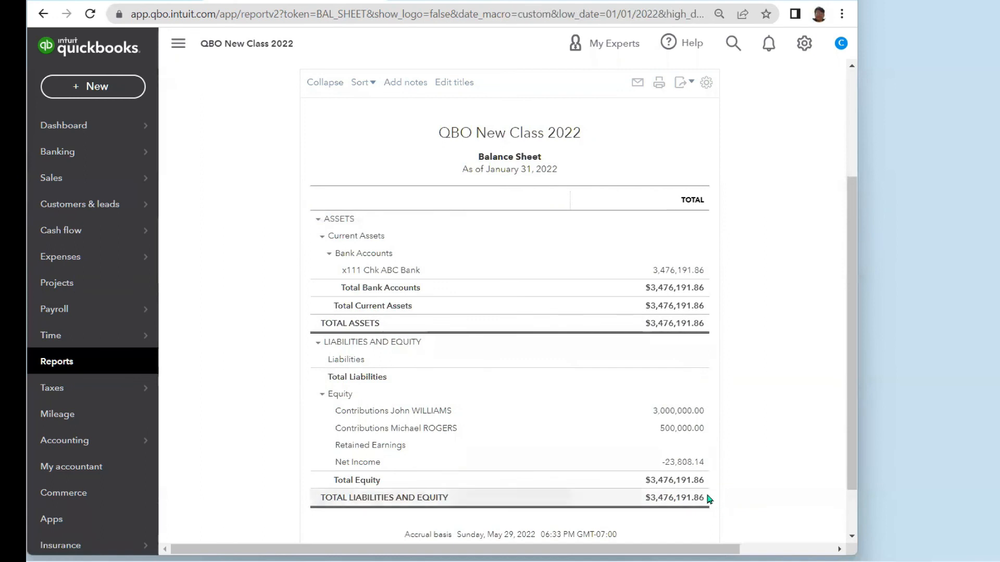
key(ctrl)
key(ctrl)
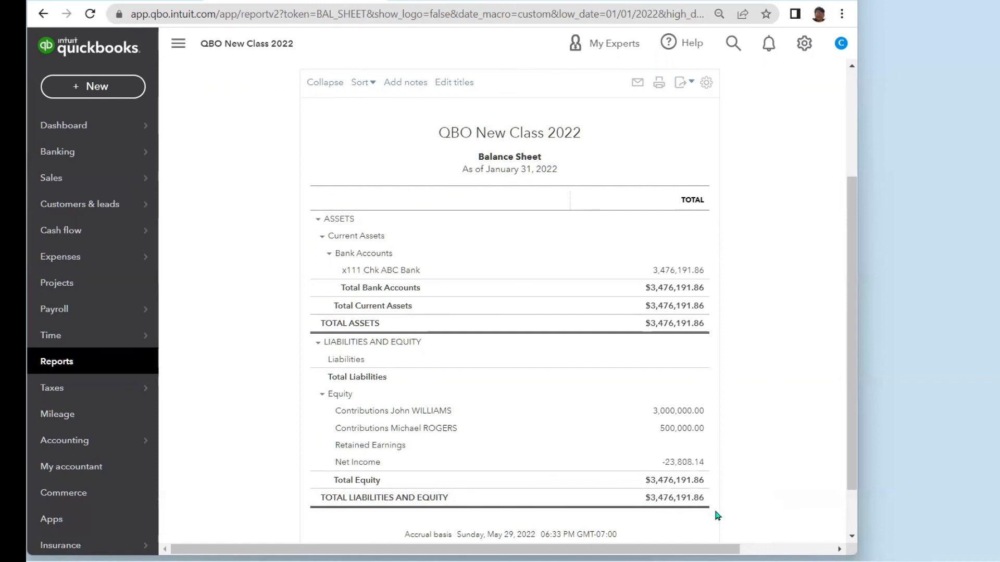
click(54, 365)
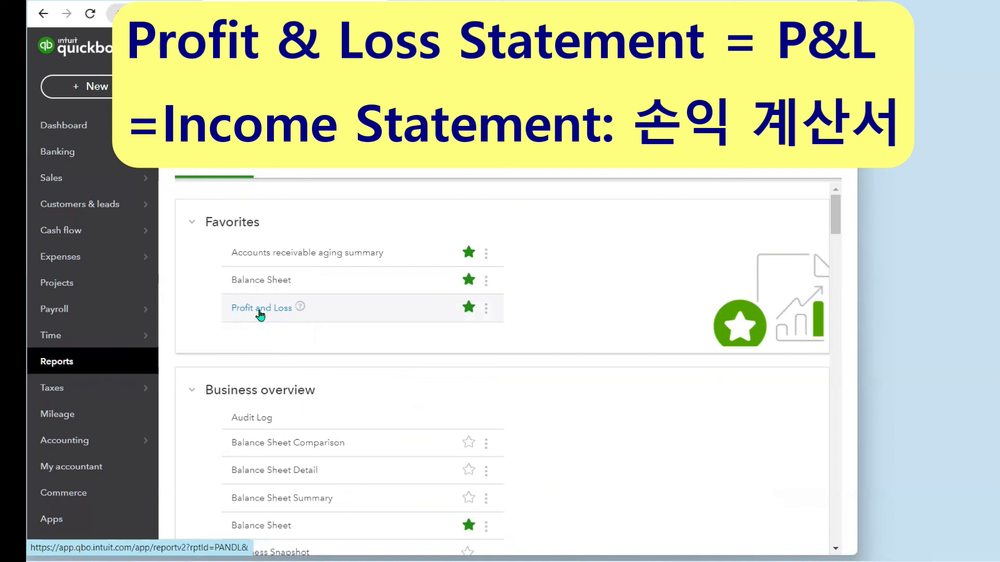
- Run the Profit and Loss report for 01/01/2022 through 01/31/2022
click(261, 312)
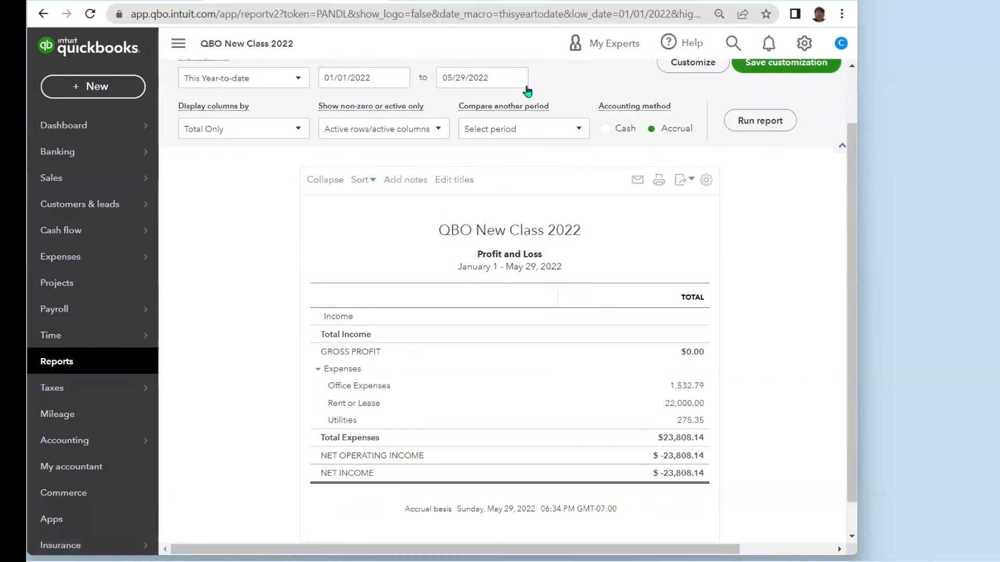
click(517, 78)
click(449, 111)
click(450, 111)
click(449, 112)
click(450, 111)
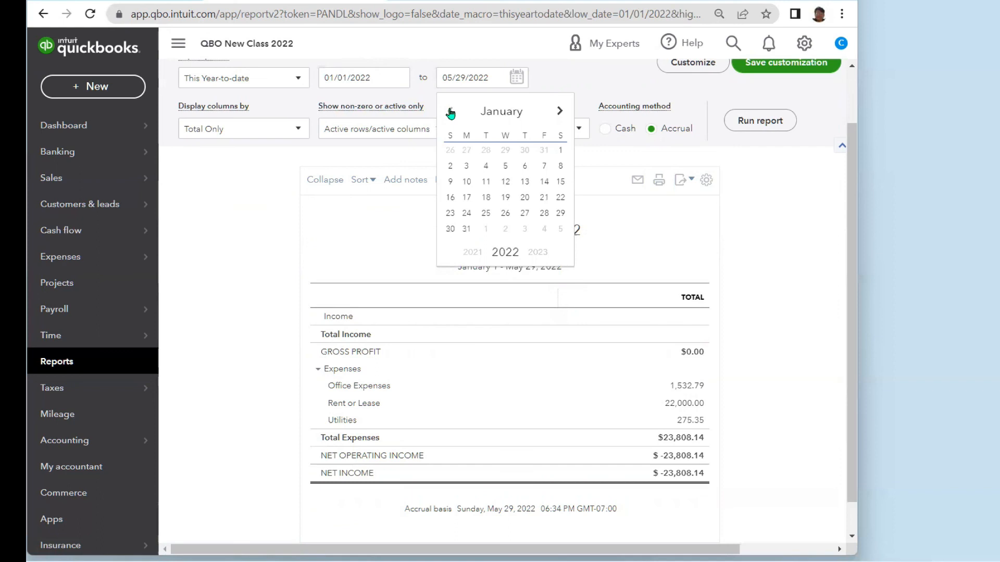
click(465, 230)
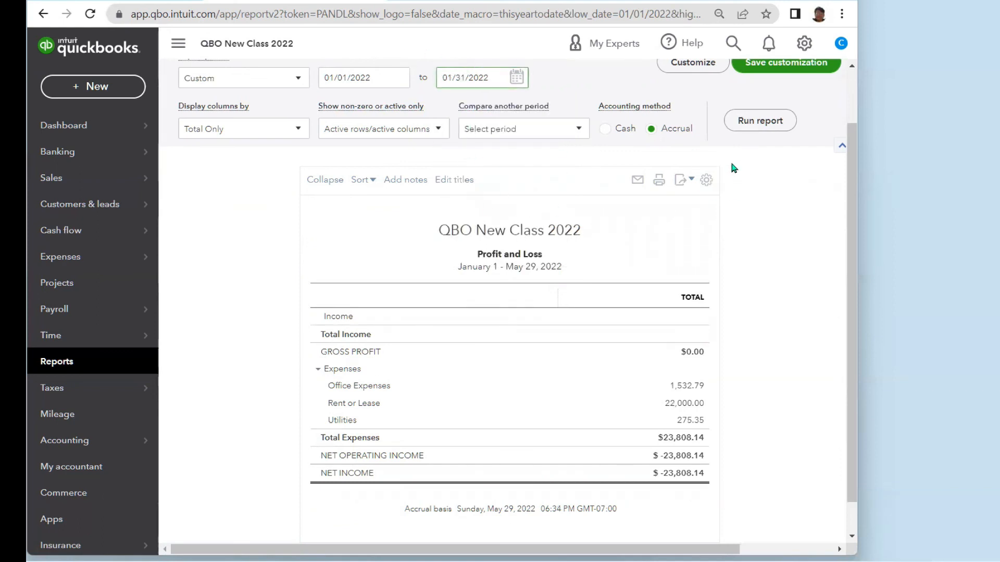
click(766, 128)
scroll(759, 250, down, 1)
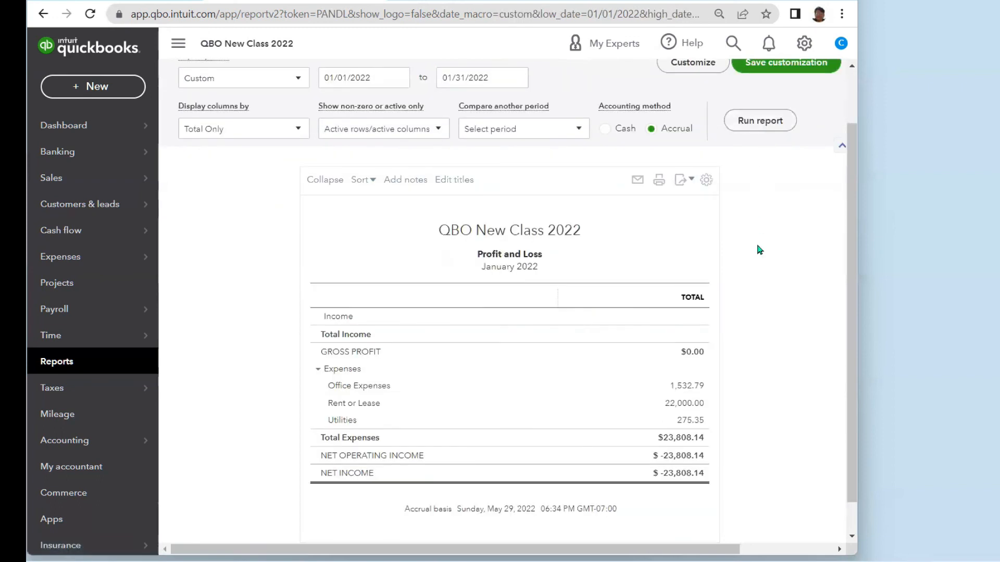